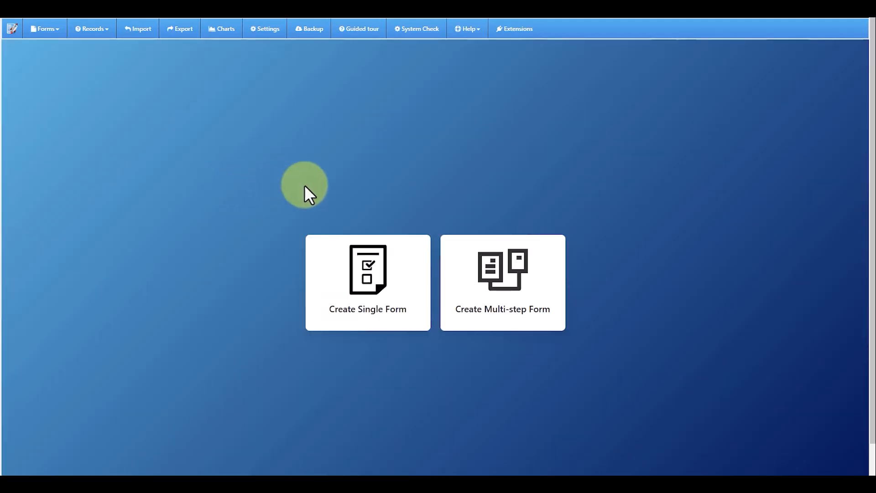
Create a blank single form and name it "form test"
left_click(380, 295)
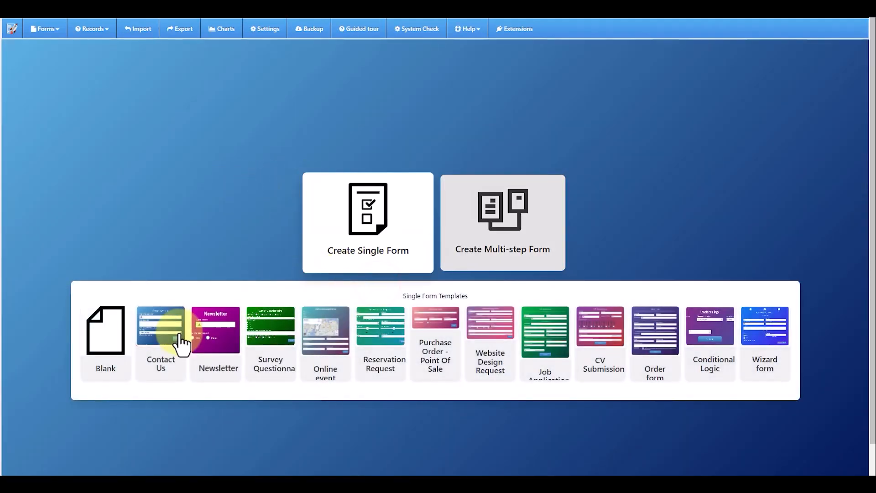
left_click(112, 340)
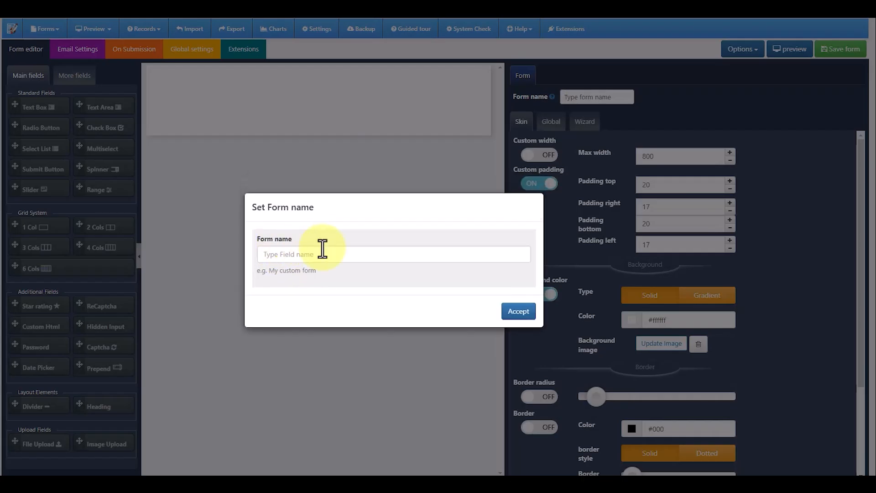
left_click(317, 251)
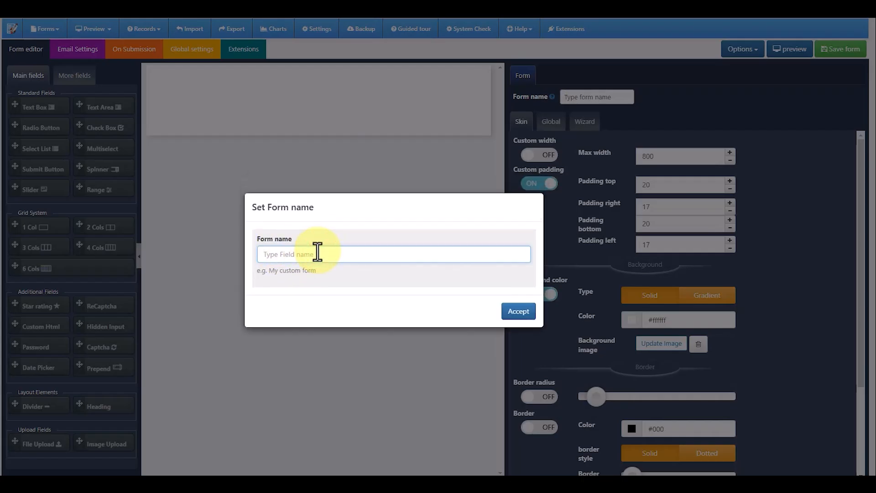
type("form test")
left_click(518, 311)
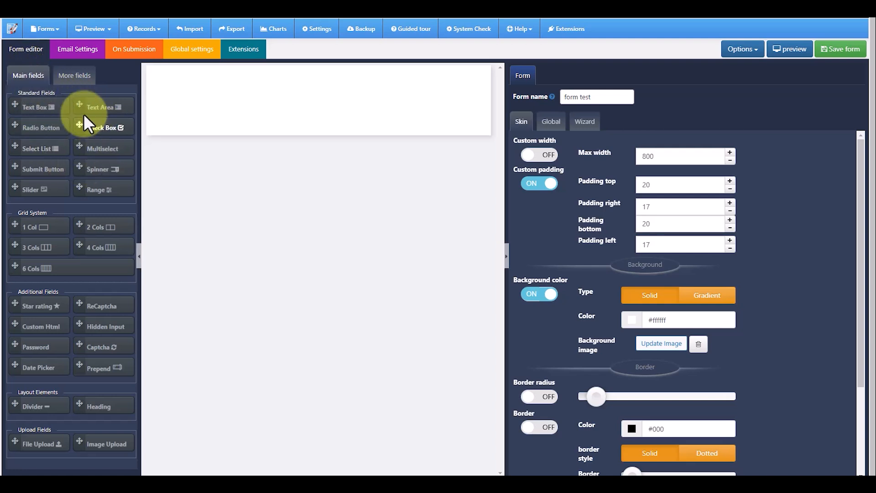
Add a text box field to the form and change its label text to "Name"
left_click(58, 81)
left_click(27, 81)
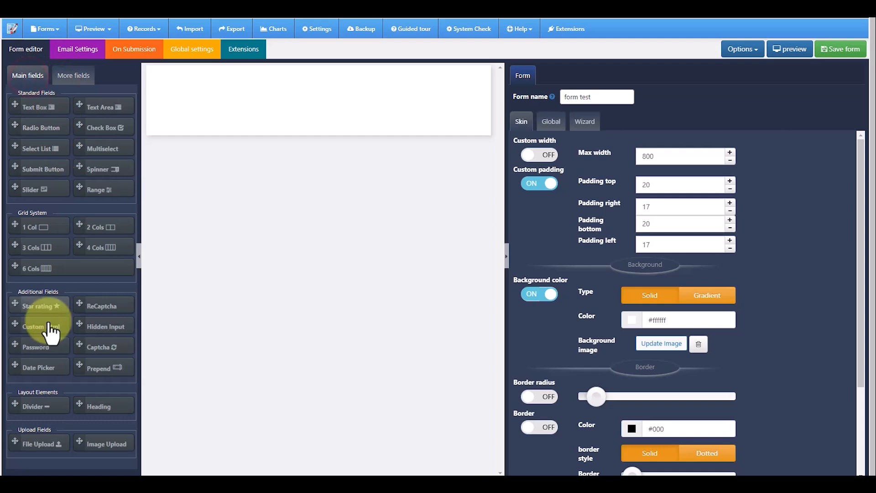
left_click(28, 107)
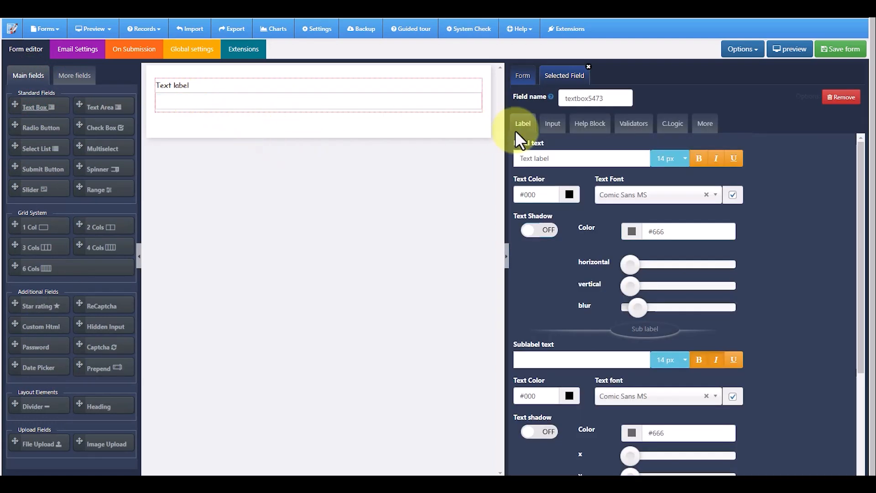
left_click_drag(560, 160, 519, 157)
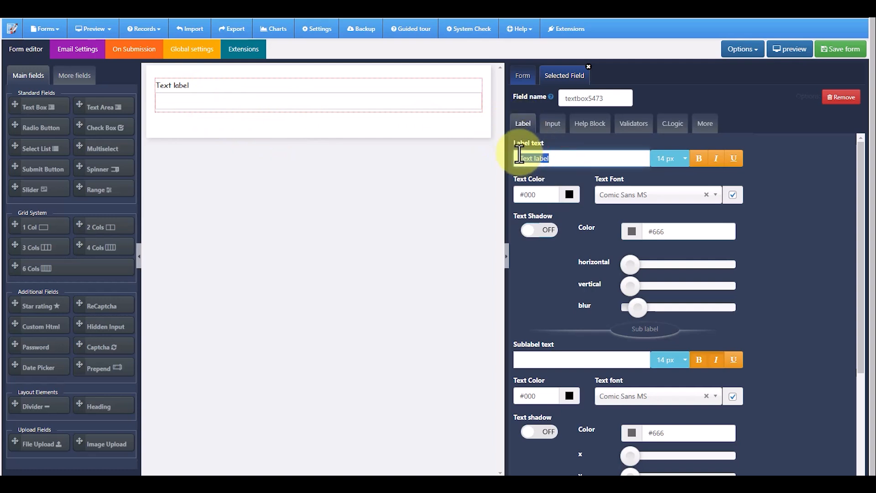
Position the Name label block to the left of its input with the 3|9 grid layout
scroll(579, 392, "down", 3)
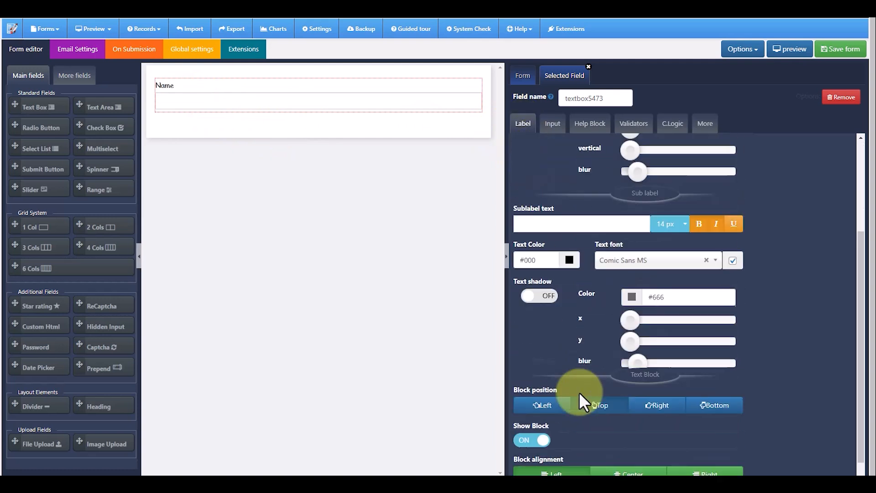
left_click(537, 387)
left_click(617, 420)
left_click(633, 423)
left_click(578, 425)
left_click(545, 425)
left_click(563, 425)
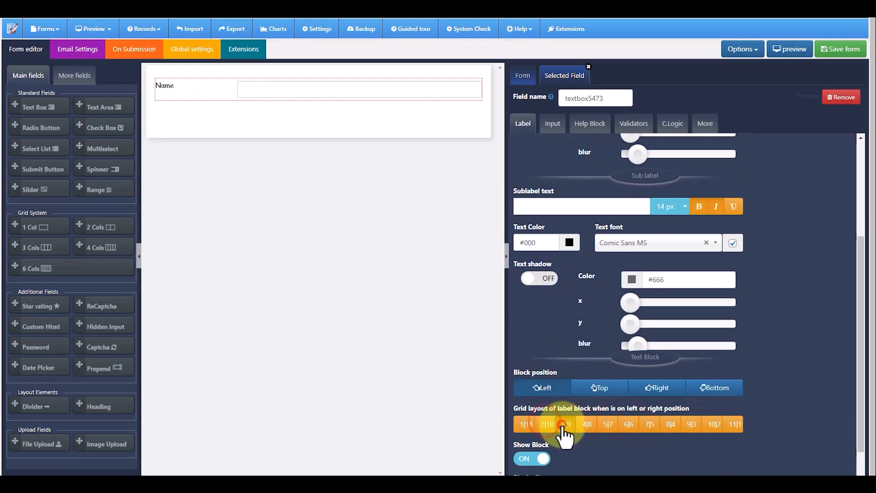
Turn off the display of the text box's label block
scroll(566, 438, "down", 1)
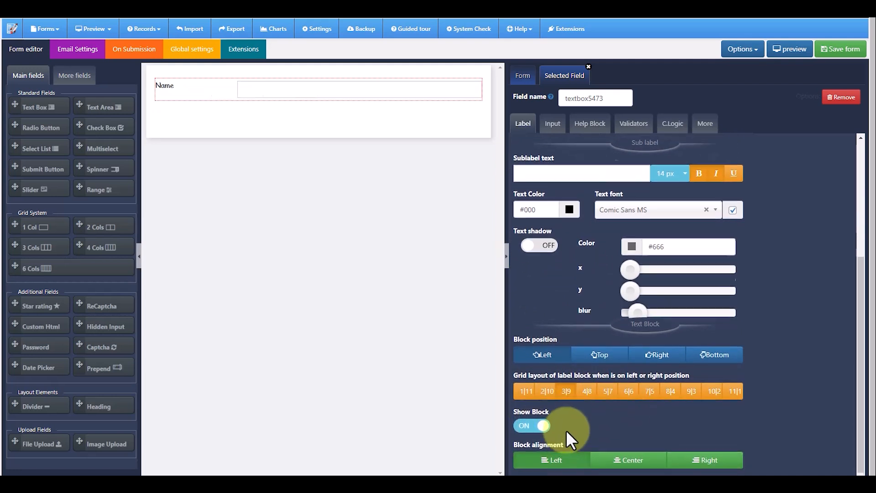
scroll(574, 356, "up", 4)
scroll(573, 354, "down", 4)
scroll(574, 356, "up", 1)
scroll(563, 411, "down", 1)
left_click(542, 423)
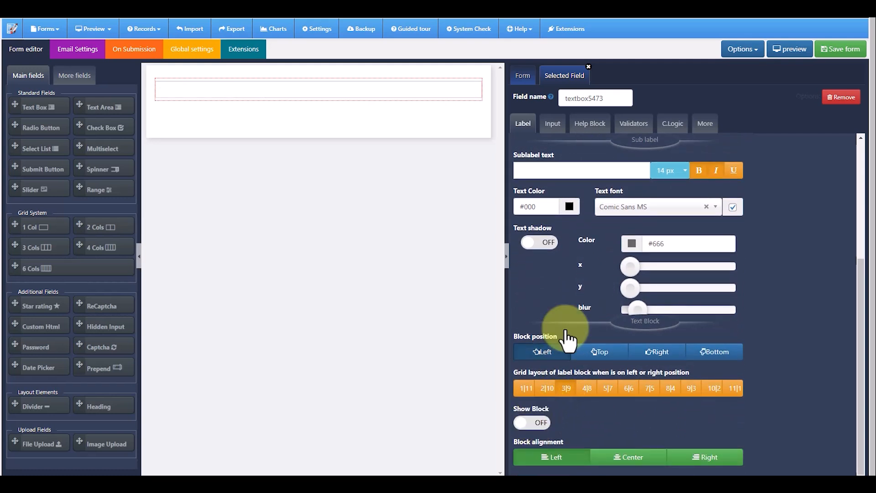
Set the text box's placeholder to "Add Name here"
left_click(553, 123)
left_click(574, 212)
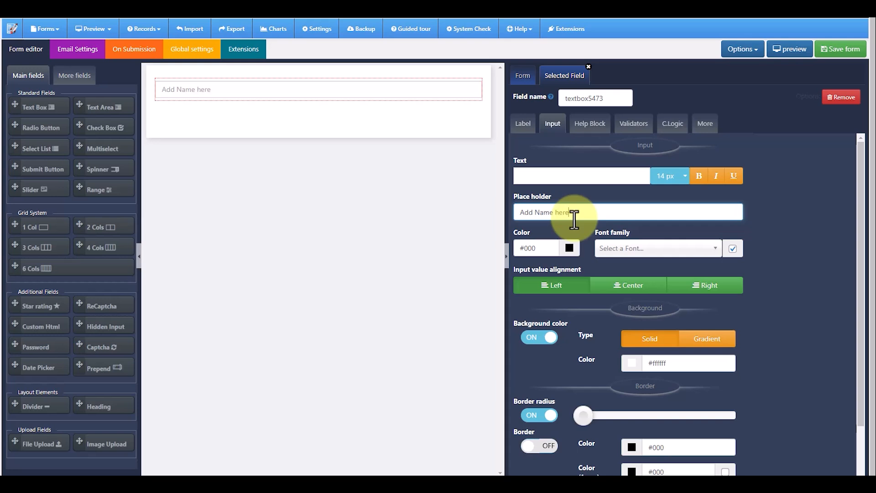
scroll(554, 263, "down", 1)
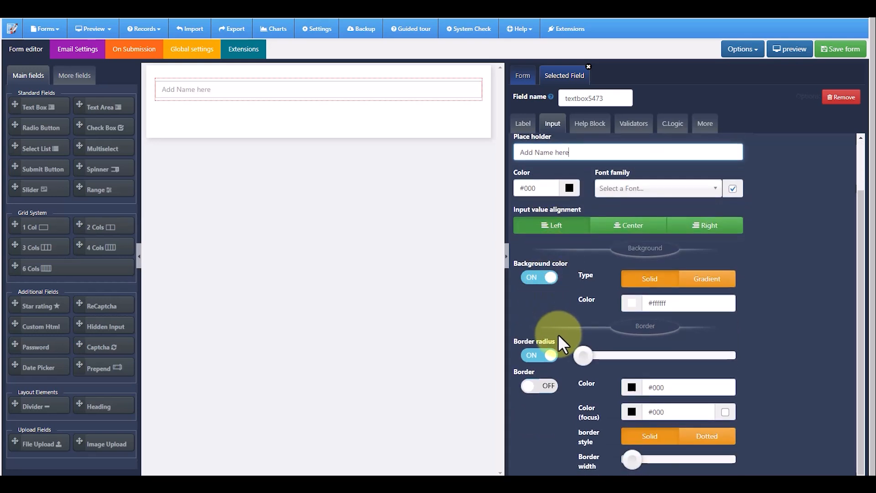
scroll(568, 392, "up", 1)
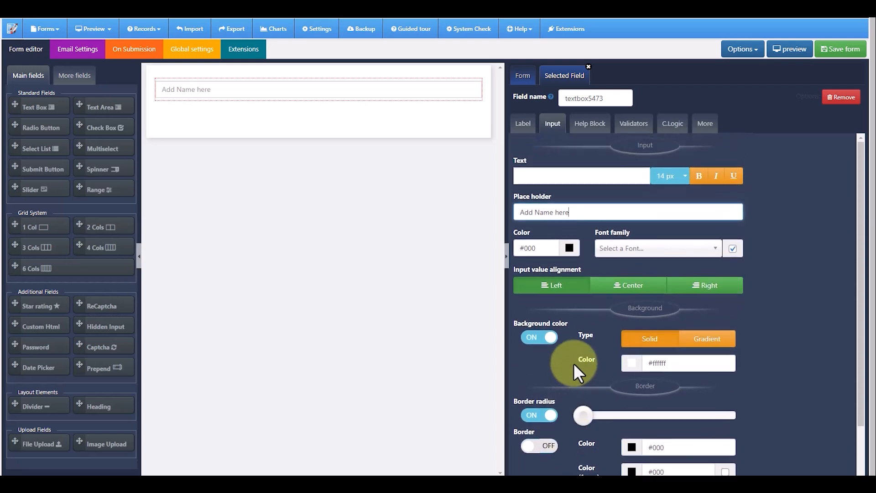
scroll(643, 350, "down", 1)
Show the text box's help block with the text "this field will overwrite ...." and add the Required validator
left_click(589, 124)
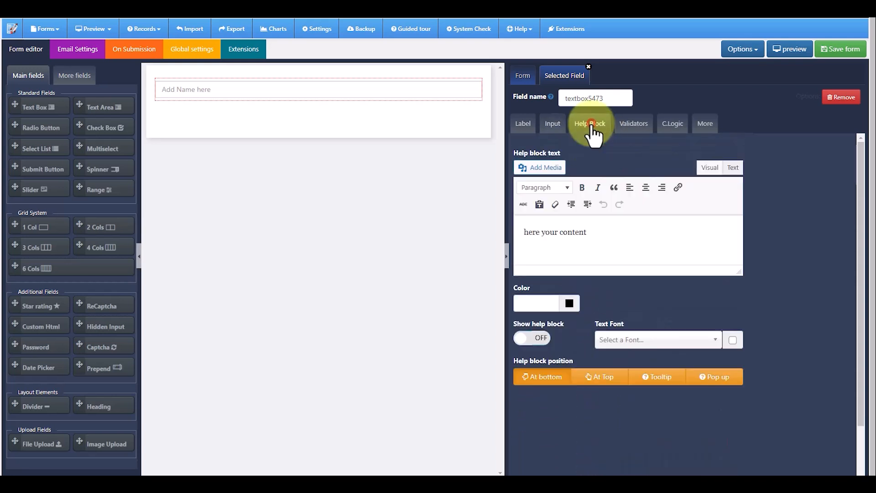
left_click(542, 339)
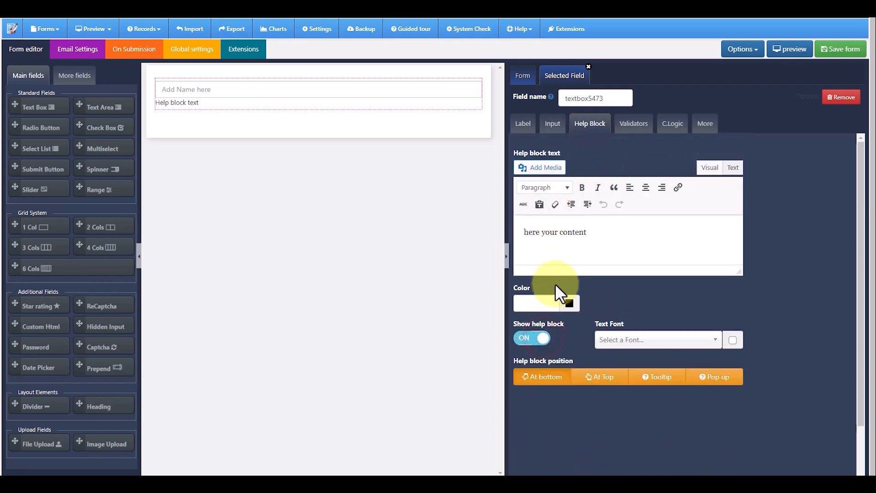
left_click_drag(603, 229, 514, 232)
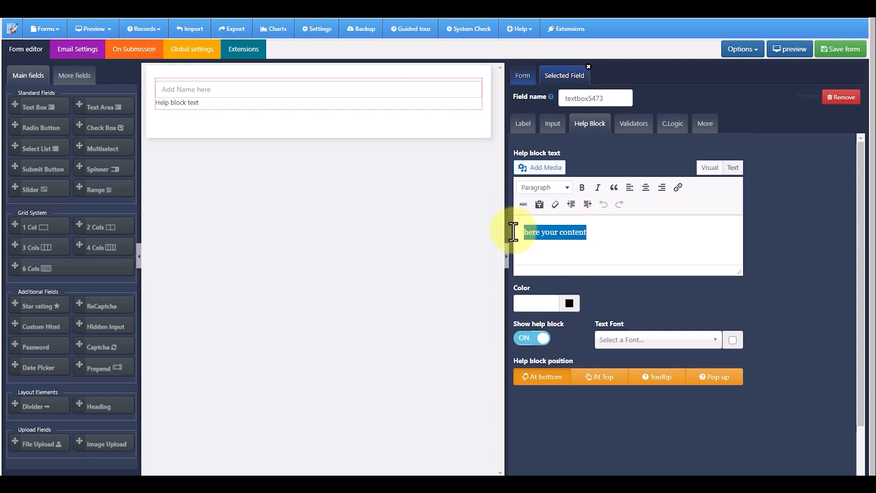
type("this field will overwrite ....")
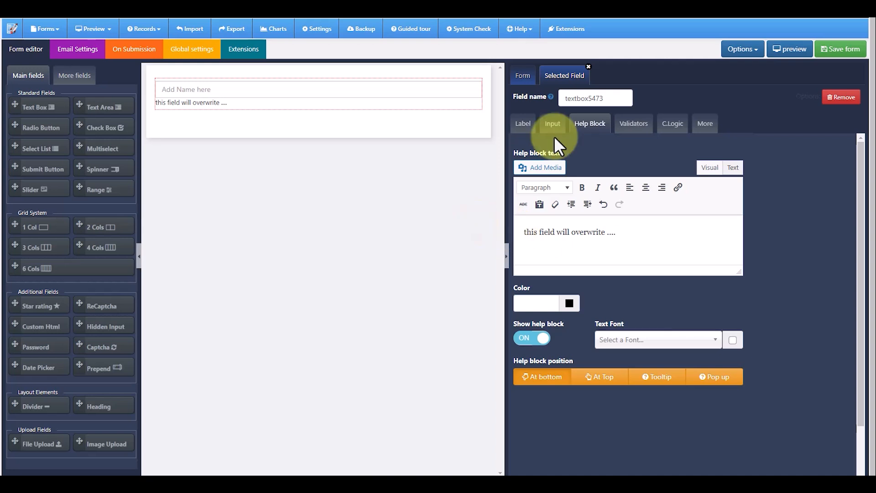
left_click(634, 128)
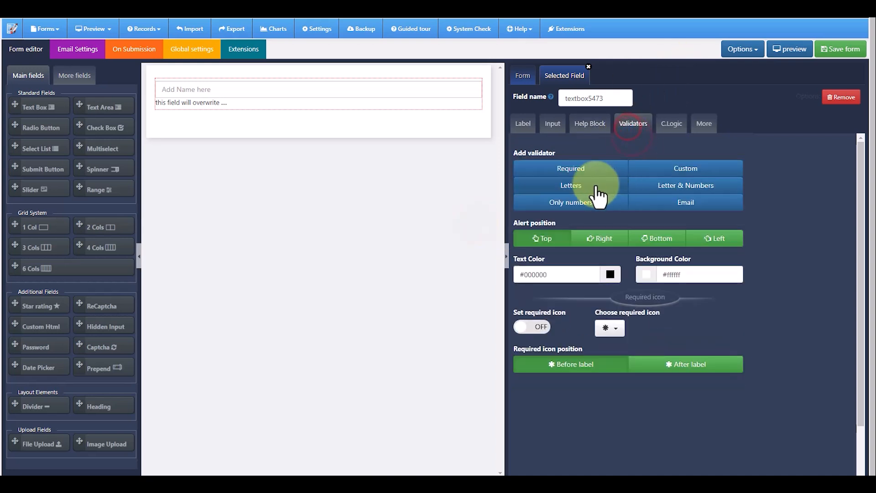
left_click(588, 169)
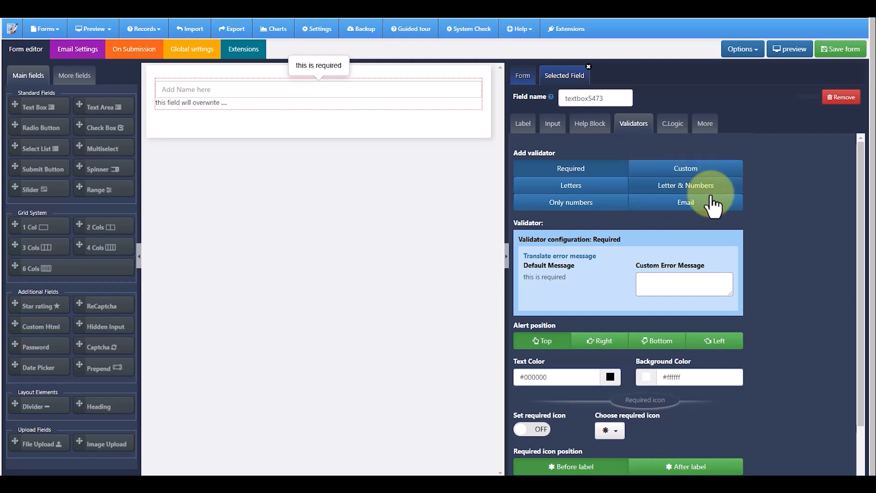
left_click(677, 134)
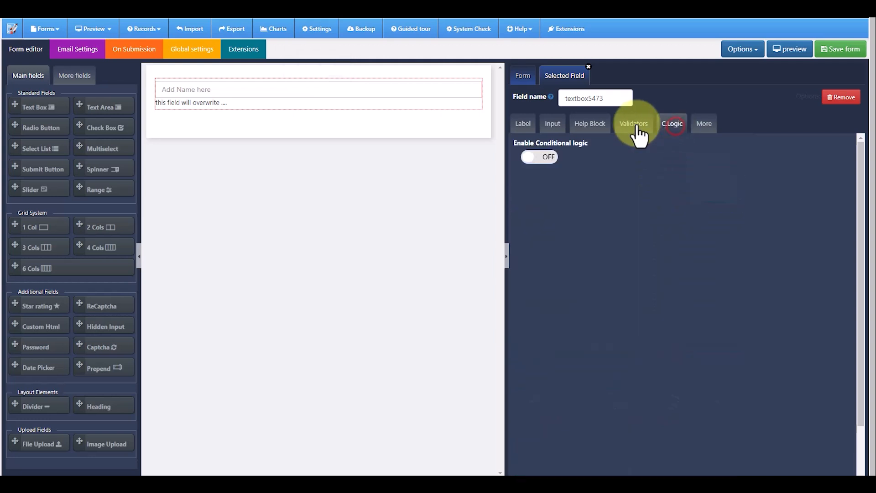
left_click(540, 158)
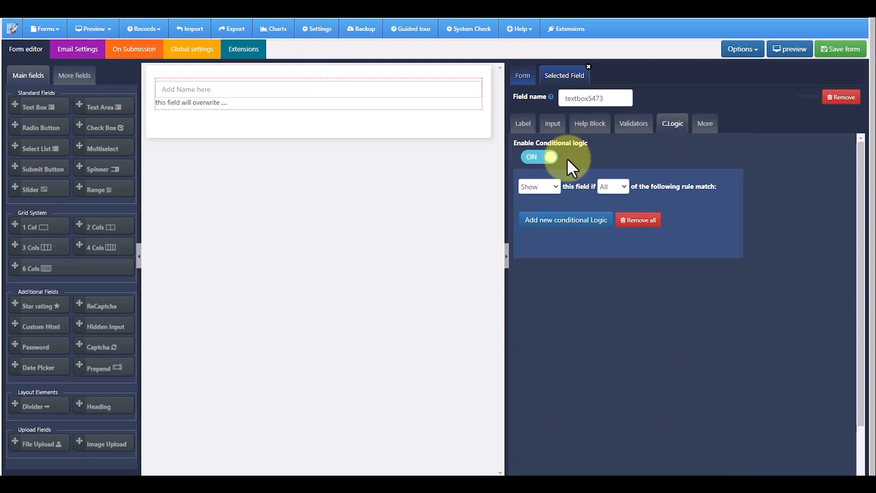
left_click(536, 157)
Give the text box the Top to Bottom animation and preview it
left_click(702, 127)
scroll(580, 265, "down", 1)
scroll(580, 265, "up", 1)
scroll(594, 283, "down", 1)
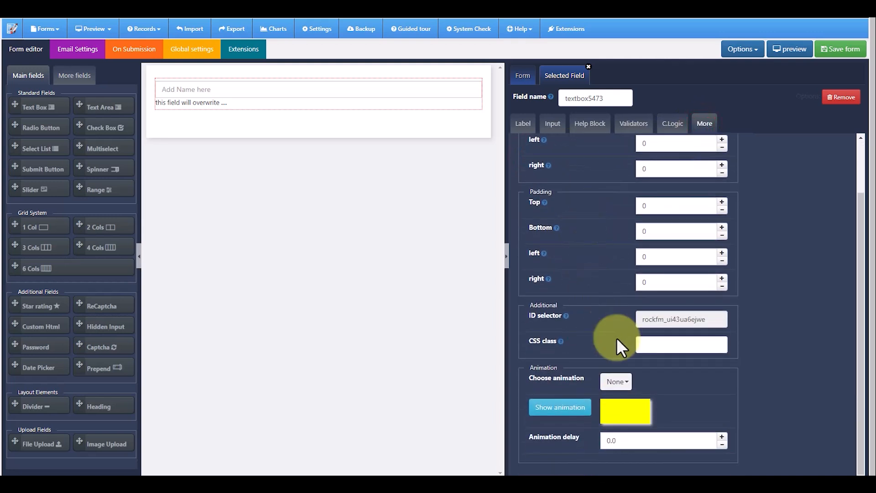
left_click(615, 382)
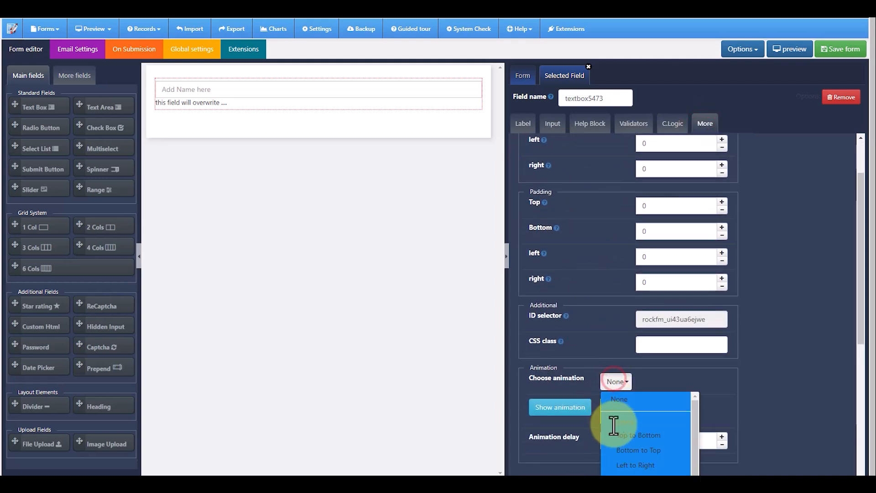
left_click(622, 431)
left_click(572, 407)
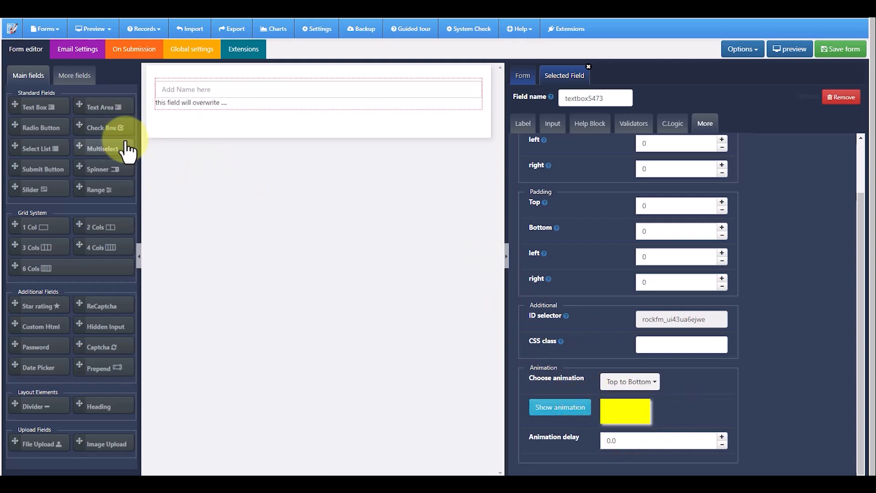
Add a text area field labelled "Comments" and position its label block to the left of the input
left_click(98, 107)
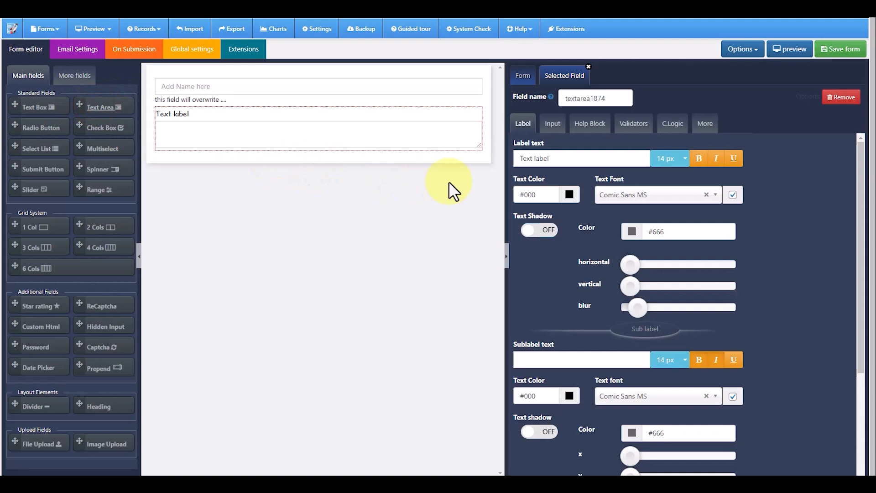
left_click_drag(549, 158, 514, 158)
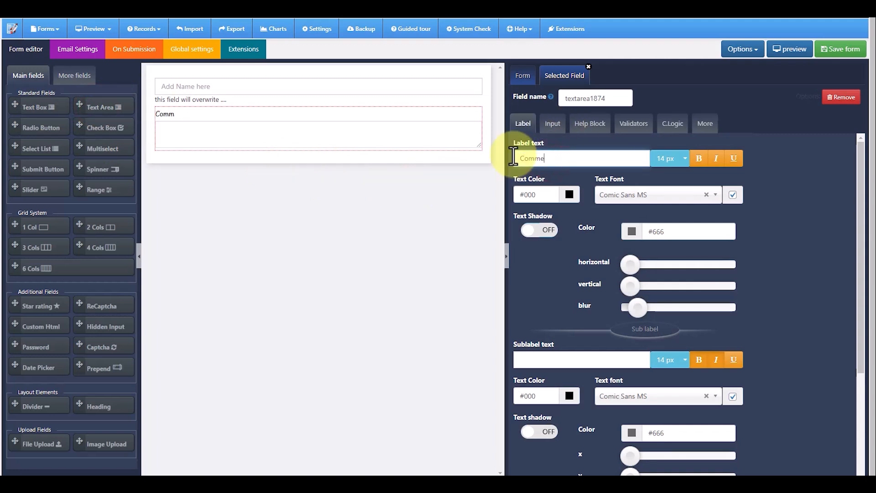
type("Comments")
scroll(662, 256, "down", 3)
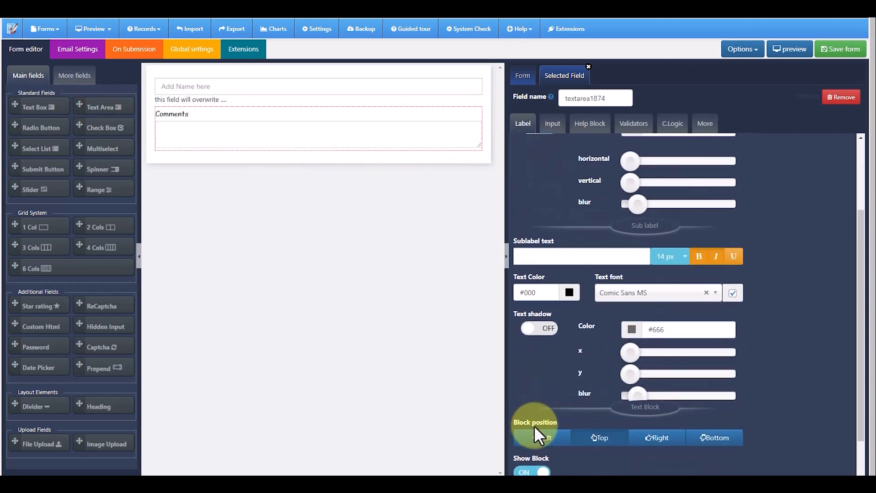
left_click(541, 437)
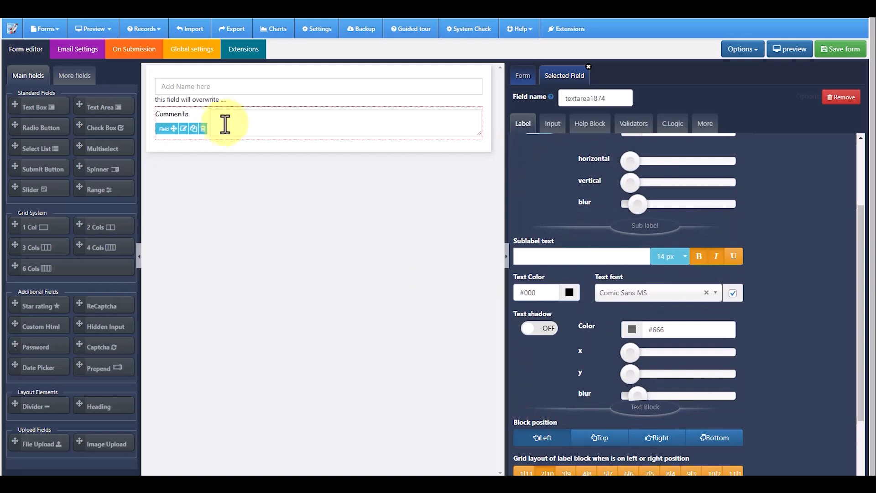
Set the Comments text area's placeholder to "add comments here"
left_click(552, 124)
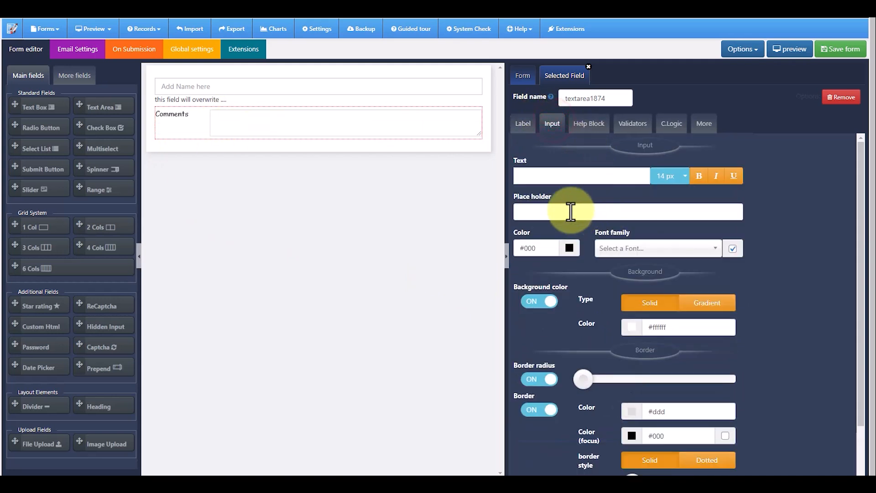
left_click(557, 212)
type("add comments here")
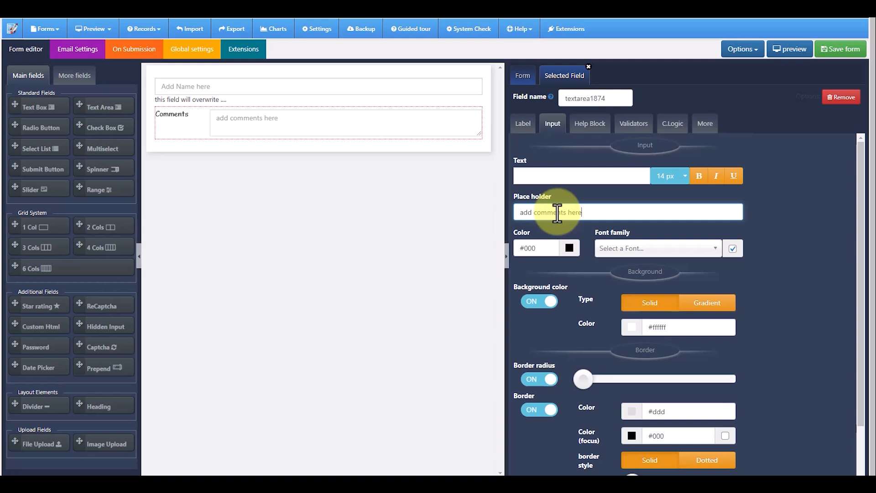
Show the Comments field's help block and set its text color to #eb6a6a
left_click(590, 124)
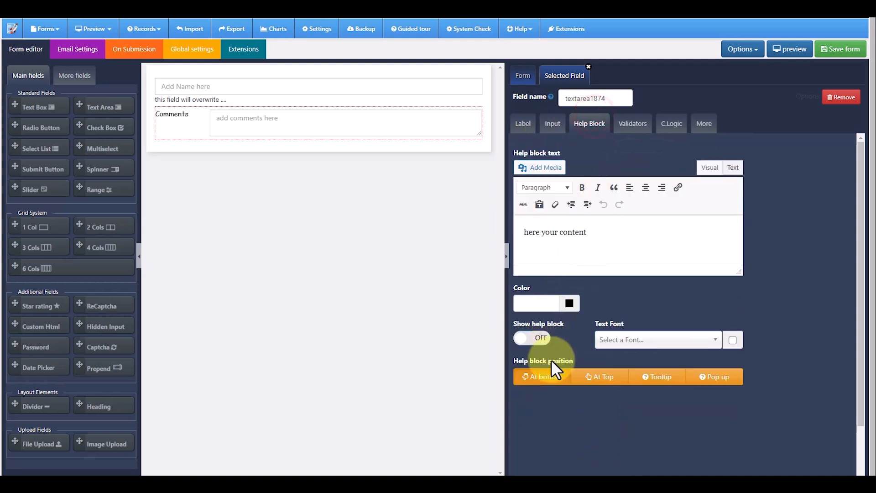
left_click(538, 338)
left_click(569, 303)
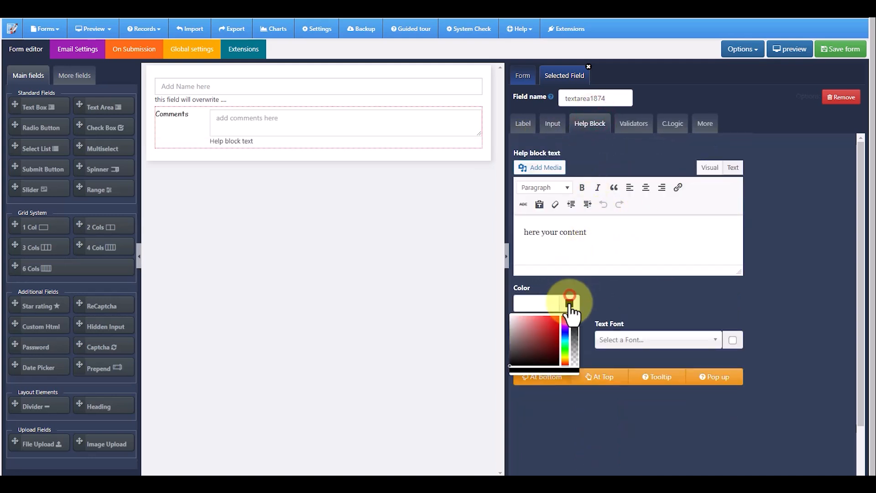
left_click(537, 319)
left_click(620, 245)
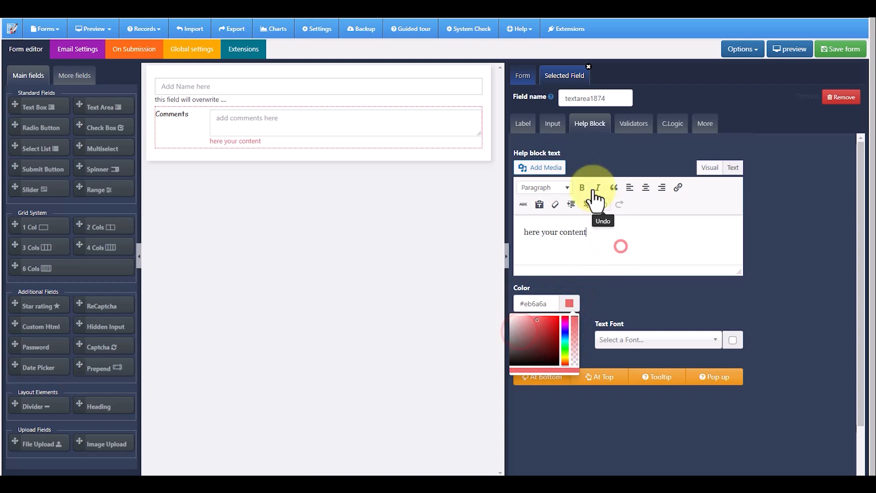
Make the Comments text area required and review its conditional logic and margin, padding and animation settings
left_click(624, 131)
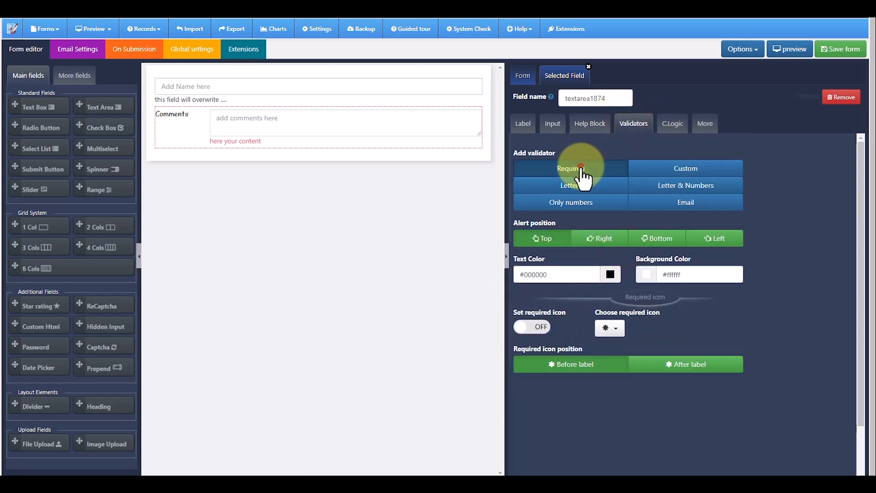
left_click(578, 170)
left_click(673, 124)
left_click(707, 126)
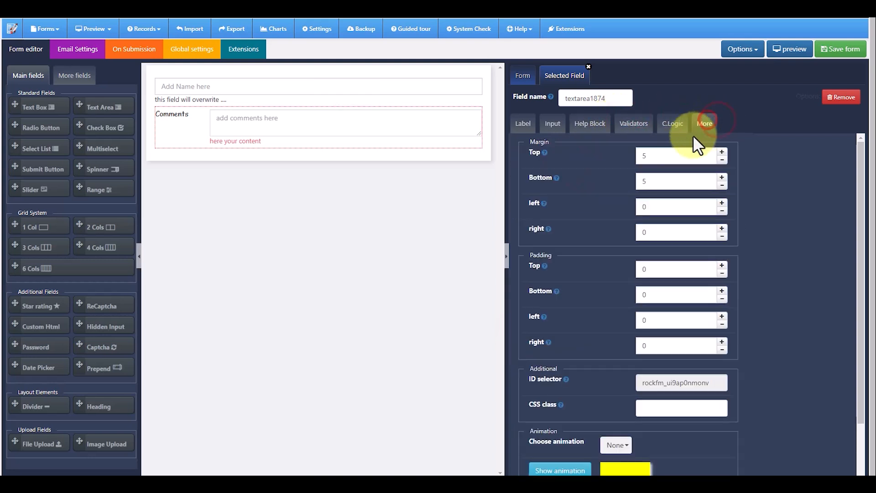
left_click(523, 127)
Add a radio button field labelled "Products" below the Comments field and give it three options
left_click_drag(44, 135, 212, 186)
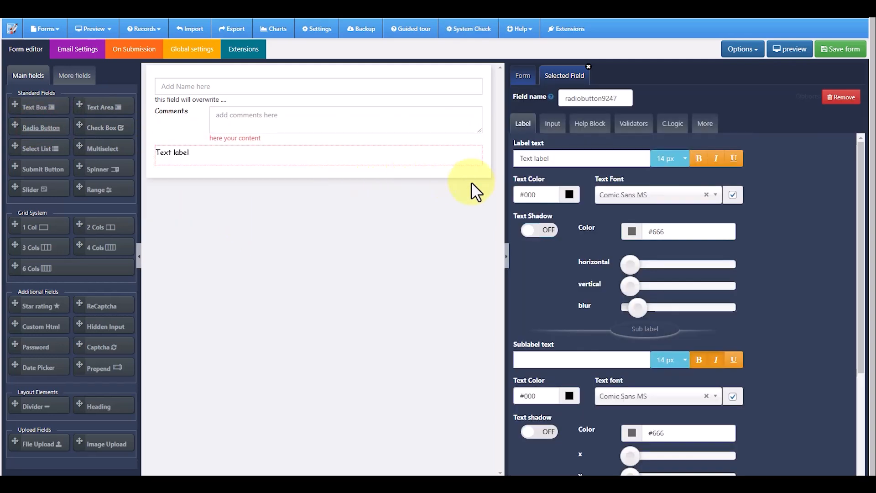
left_click_drag(554, 162, 518, 160)
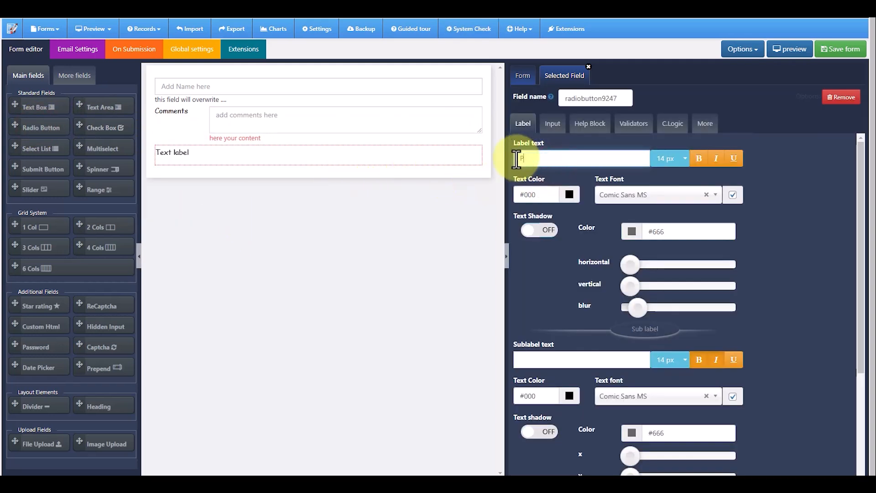
left_click(550, 124)
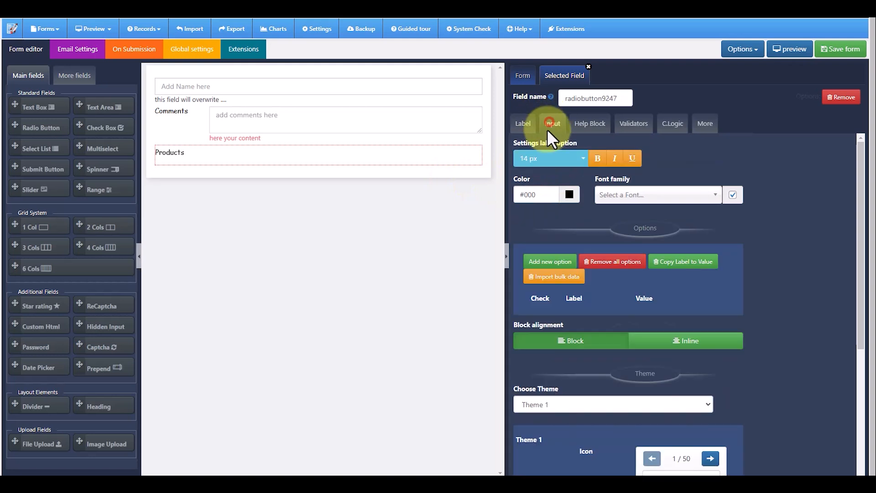
left_click(548, 262)
left_click(547, 262)
left_click(548, 261)
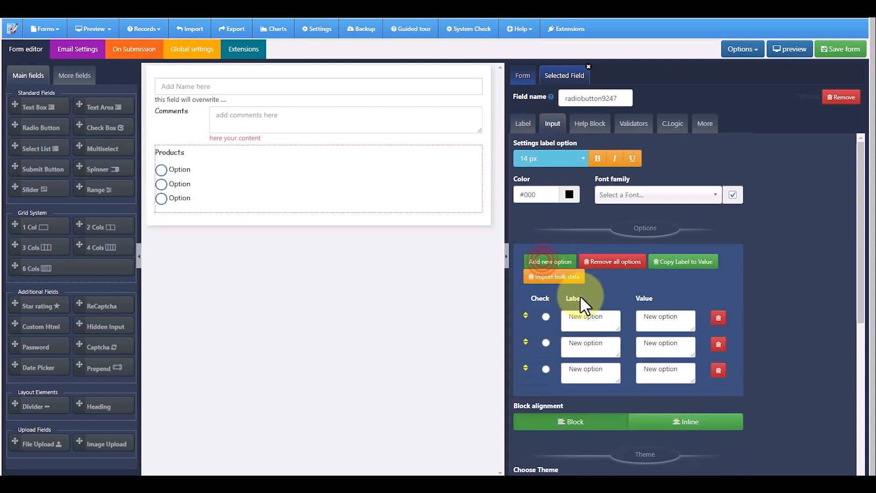
Label the radio options "New option12", "New option2" and "New option3", and copy the labels to their values
left_click(605, 317)
type("122")
left_click(611, 369)
type("3")
left_click(691, 262)
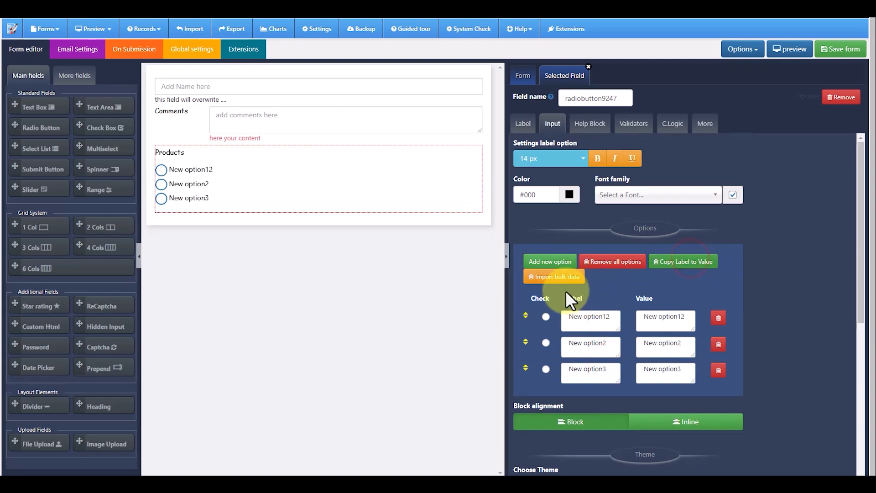
Try Theme 2 on the Products radio buttons and switch them back to Theme 1
scroll(593, 271, "down", 5)
scroll(593, 271, "up", 1)
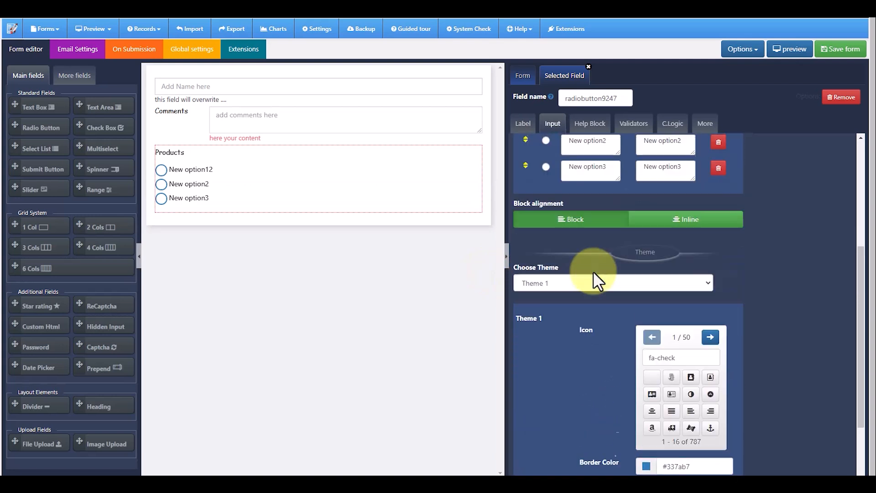
scroll(582, 239, "down", 2)
left_click(550, 194)
left_click(548, 234)
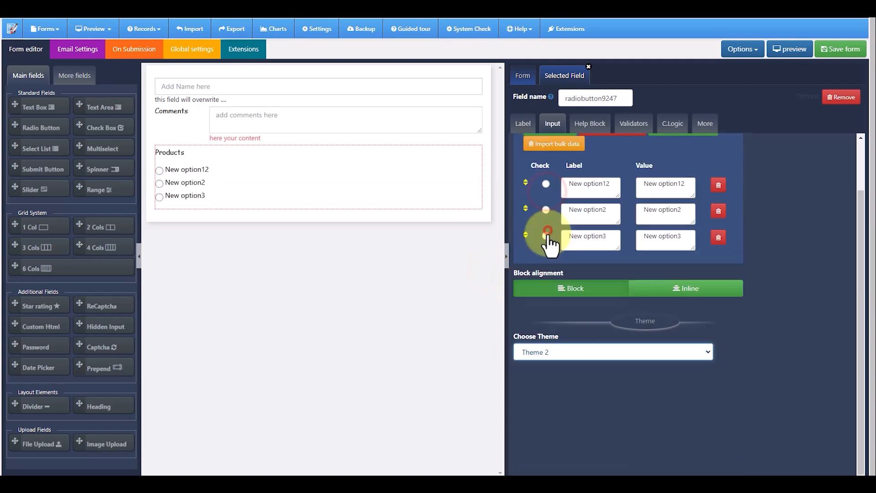
scroll(588, 262, "up", 2)
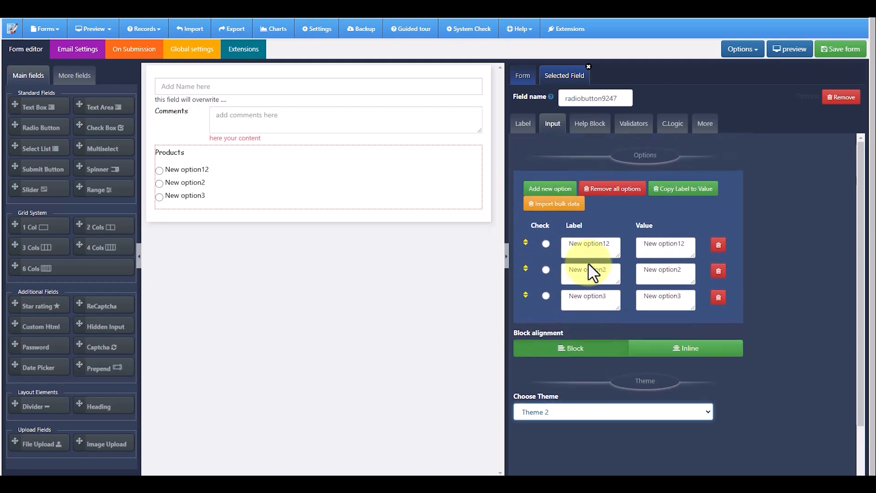
scroll(580, 297, "down", 1)
left_click(566, 362)
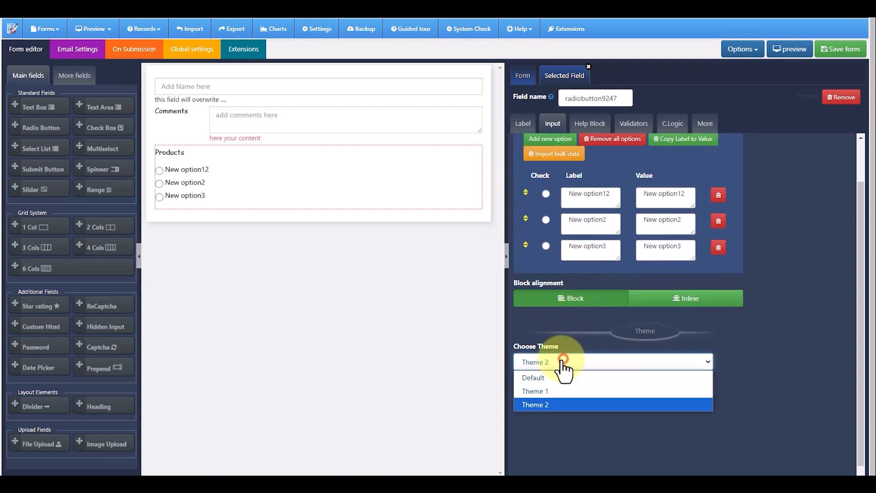
left_click(540, 385)
scroll(548, 365, "up", 3)
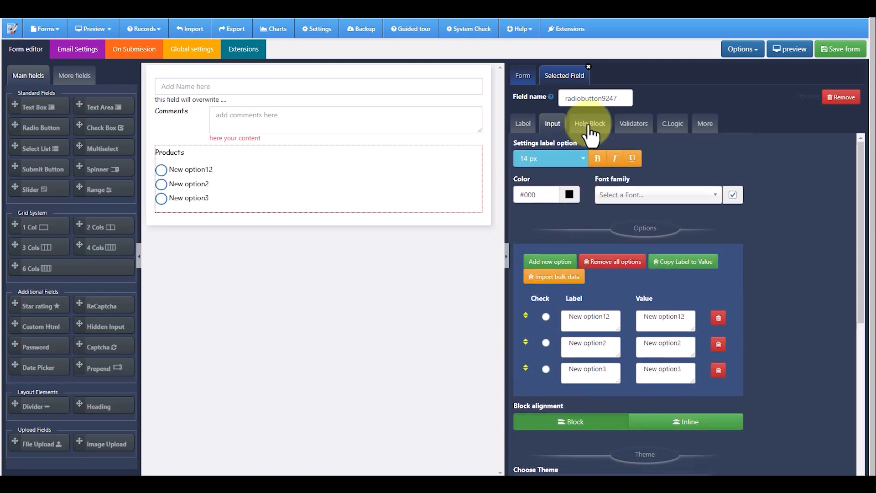
Show the help block of the Products radio field and add the Required validator to the field
left_click(589, 124)
left_click(540, 342)
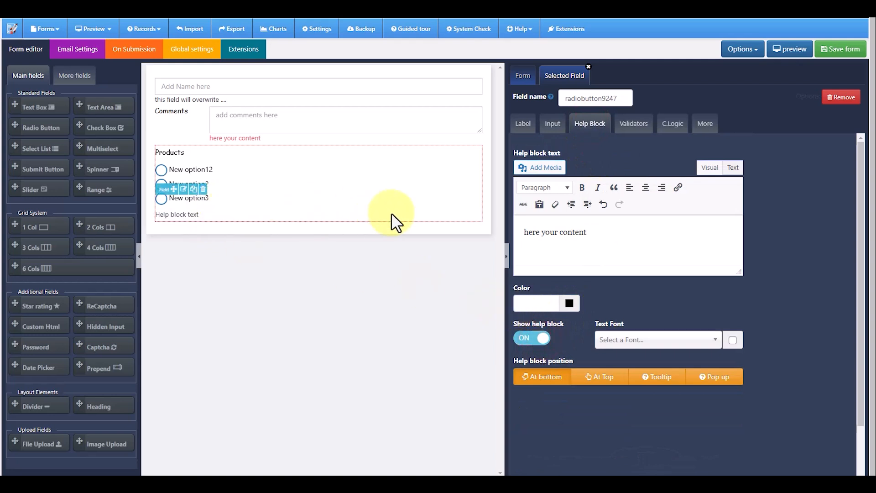
left_click(628, 128)
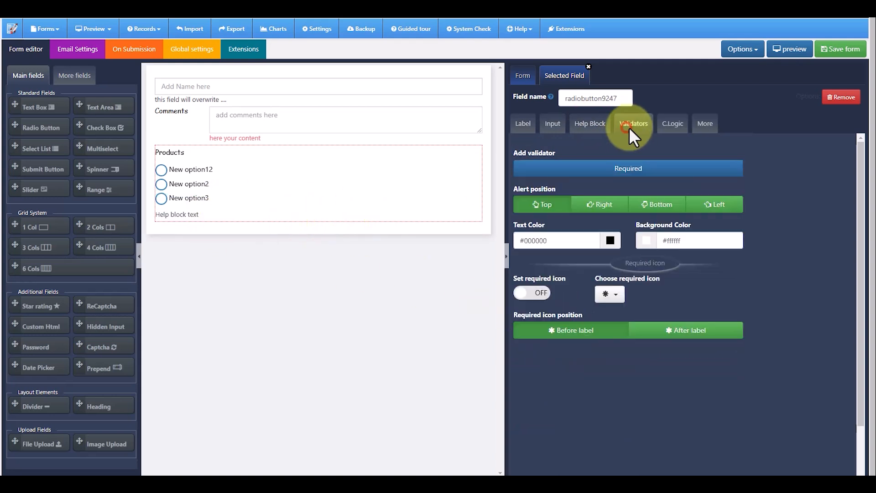
left_click(605, 171)
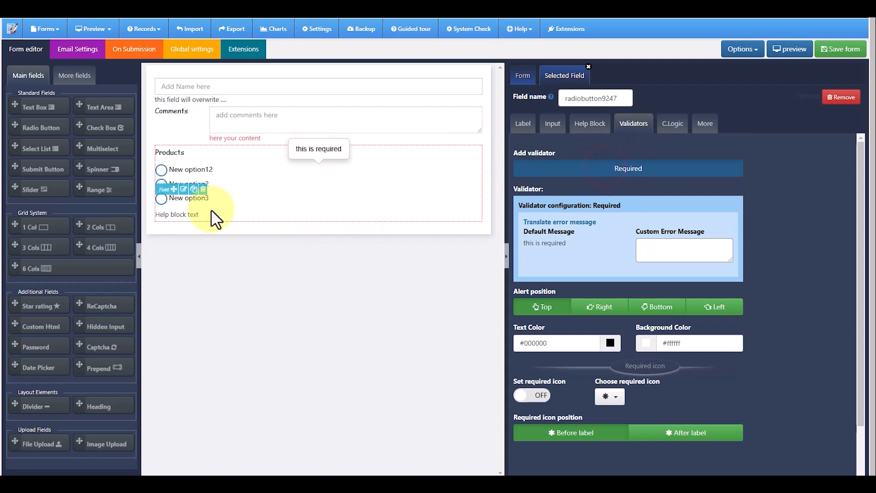
left_click(593, 123)
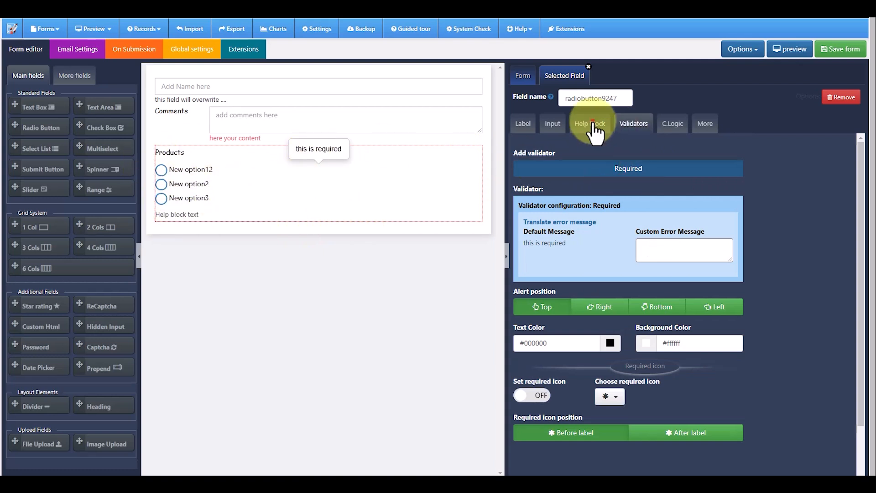
Add a check box field below the Products radio buttons and give it three options
left_click_drag(104, 128, 305, 247)
left_click(552, 124)
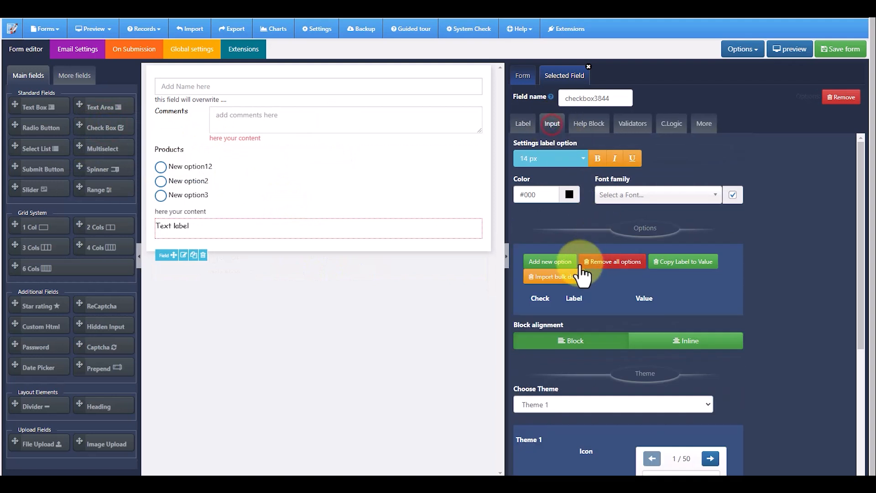
left_click(548, 257)
left_click(548, 257)
left_click(548, 258)
Label the check box options "New option1", "New option2" and "New option3", and copy the labels to their values
left_click(605, 343)
type("2")
left_click(607, 369)
type("3")
left_click(683, 262)
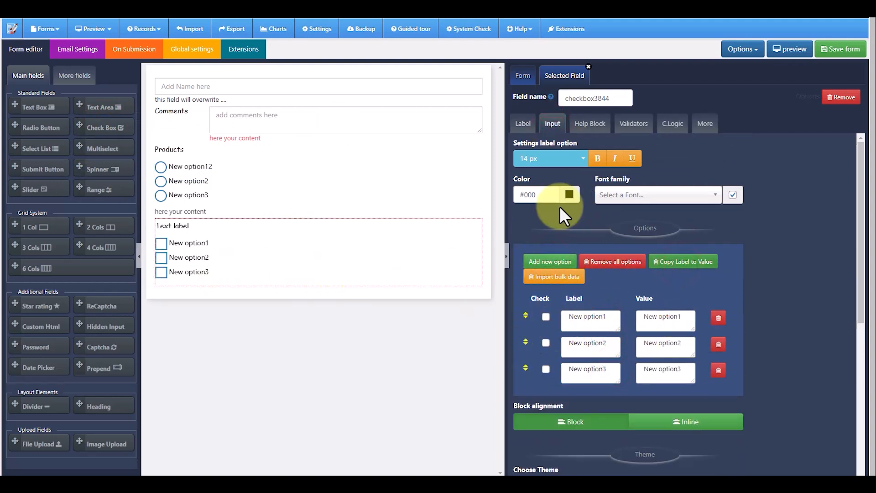
Add the Required validator to the check box field and return to its input settings
left_click(634, 120)
left_click(566, 168)
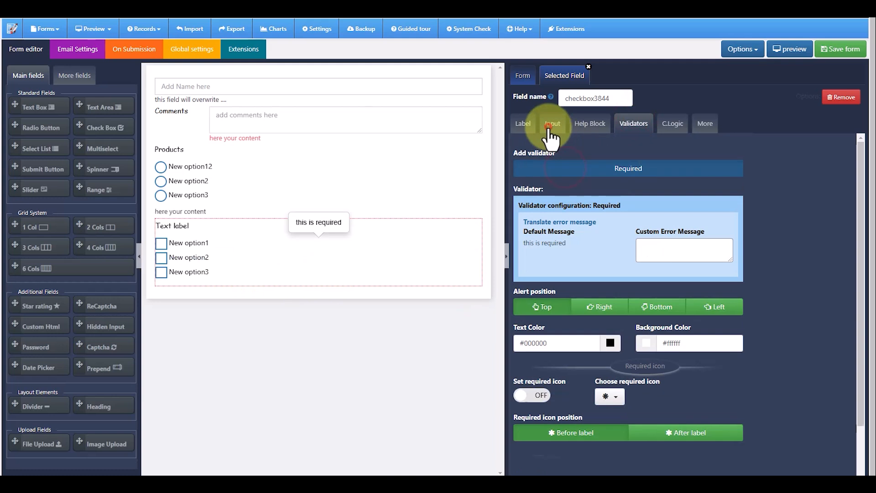
left_click(550, 129)
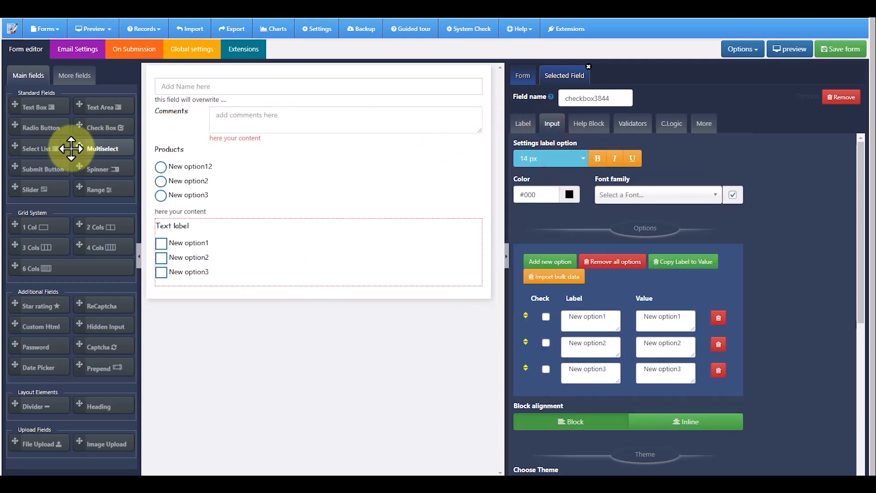
Add a select list labelled "Products" below the check boxes and give it three options
left_click_drag(35, 146, 200, 330)
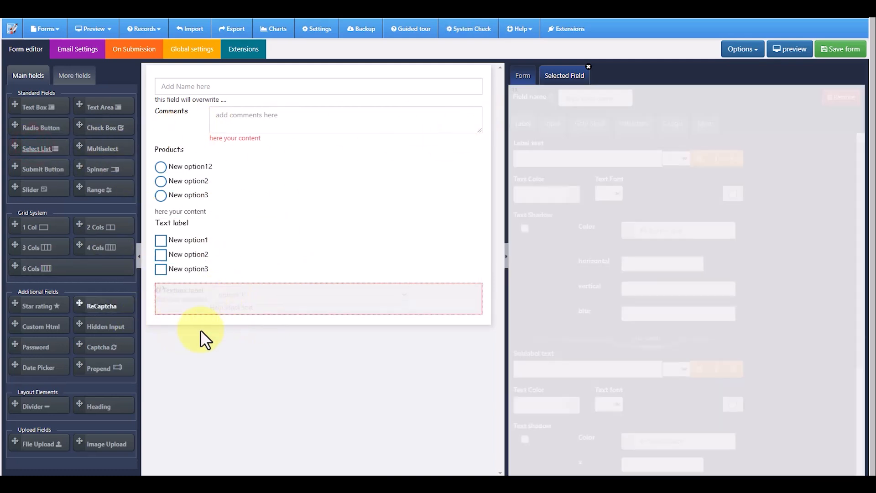
left_click_drag(557, 158, 514, 160)
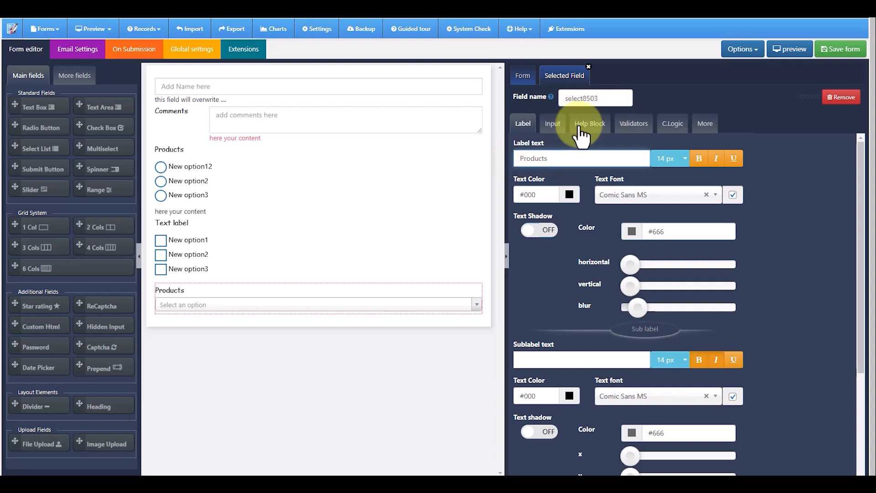
left_click(551, 128)
left_click(555, 188)
left_click(555, 189)
left_click(555, 188)
Label the select list options "New option1", "New option2" and "New option3", and copy the labels to their values
left_click(606, 244)
type("1")
left_click(610, 270)
type("2")
left_click(610, 297)
type("3")
left_click(715, 201)
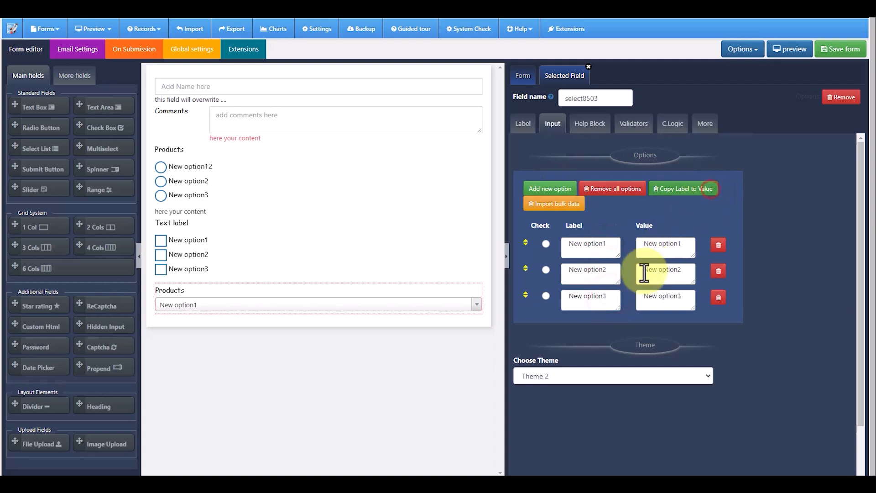
Try Theme 1 and the Default theme on the Products select list and switch it back to Theme 2
left_click(585, 378)
left_click(555, 405)
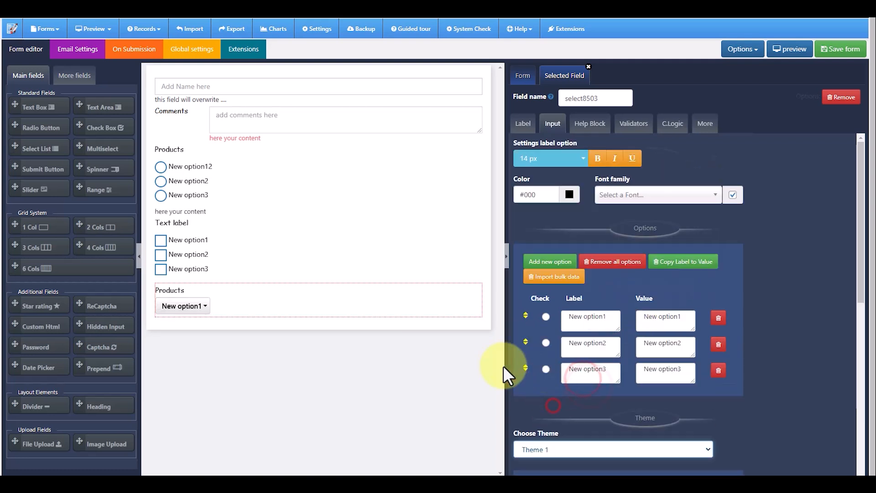
left_click(585, 450)
left_click(539, 409)
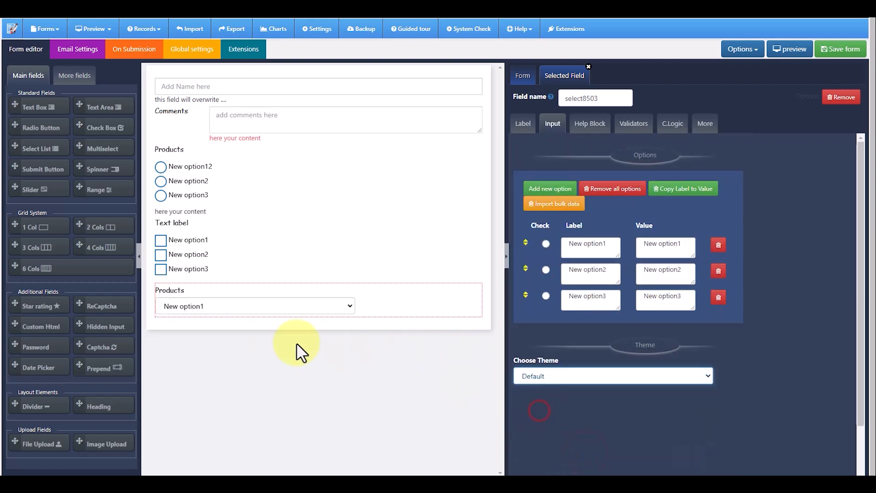
left_click(552, 377)
left_click(537, 408)
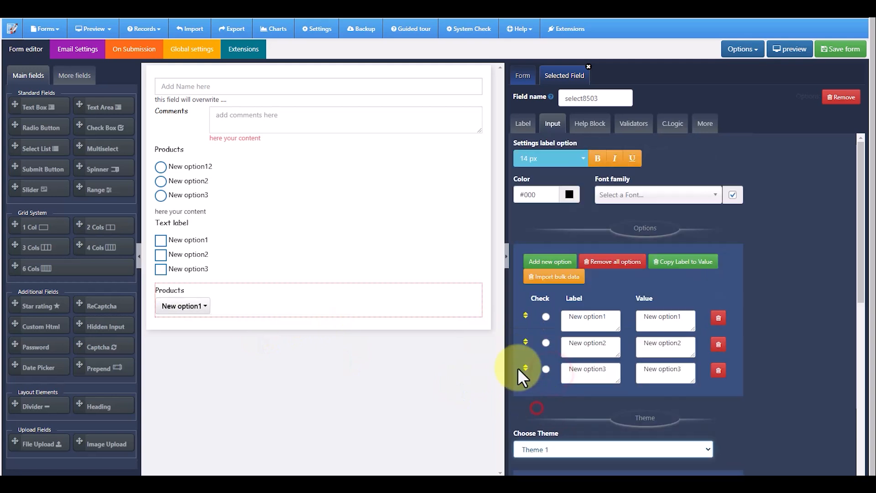
left_click(541, 450)
left_click(555, 433)
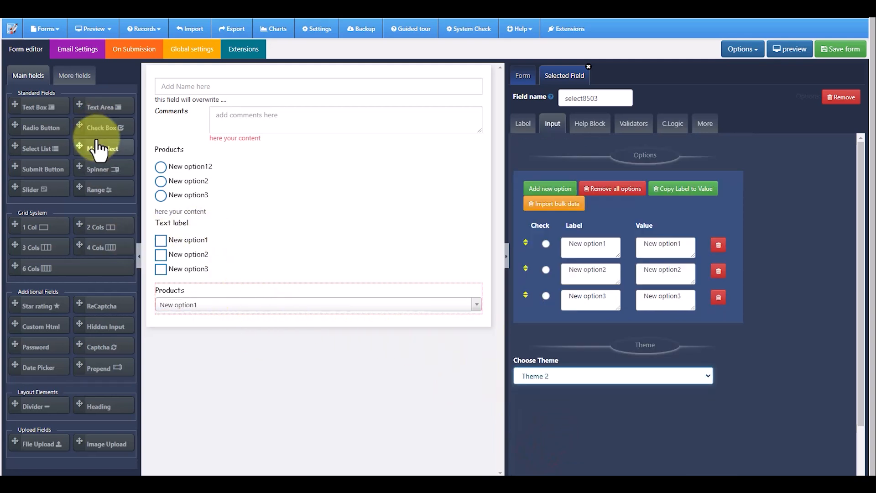
Add a multiselect field below the Products select list and give it three options
left_click_drag(113, 155, 397, 295)
left_click(553, 123)
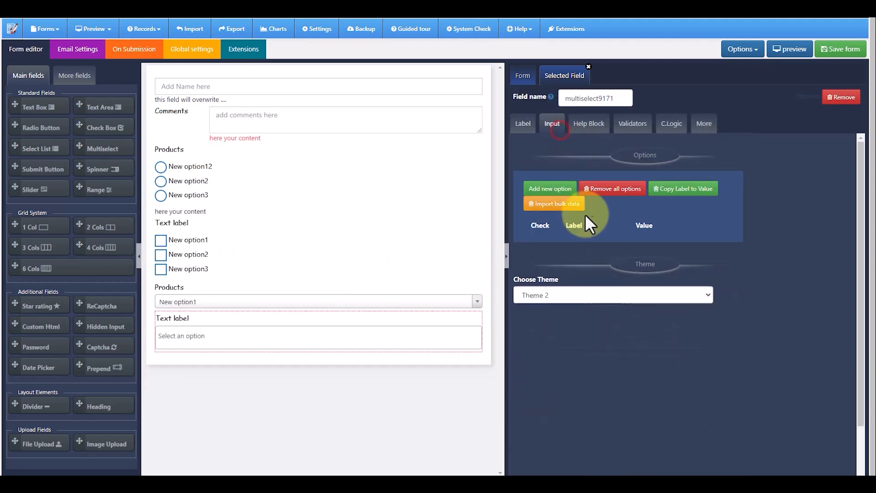
left_click(550, 188)
left_click(549, 188)
left_click(550, 189)
Label the multiselect options "New option1", "New option2" and "New option3", and copy the labels to their values
left_click(608, 247)
type("1")
left_click(610, 271)
type("2")
left_click(610, 299)
type("3")
left_click(674, 196)
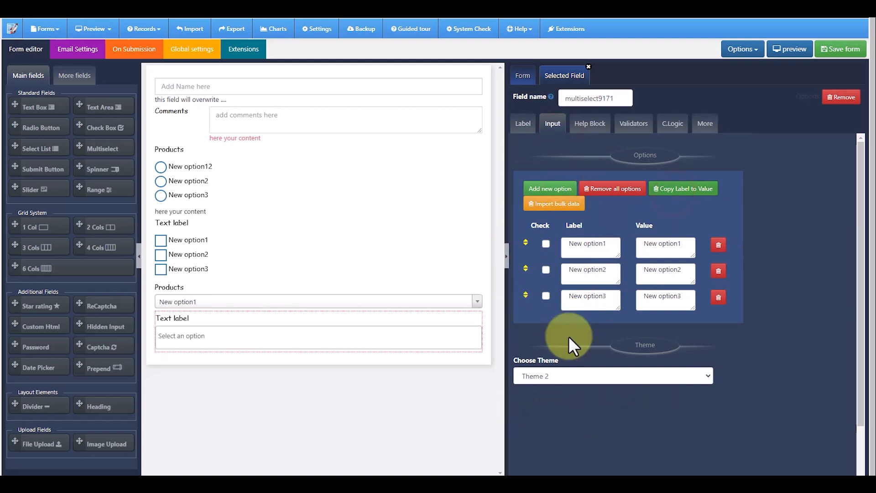
Try the Default theme on the multiselect field and switch it back to Theme 2
left_click(568, 375)
left_click(568, 376)
left_click(518, 376)
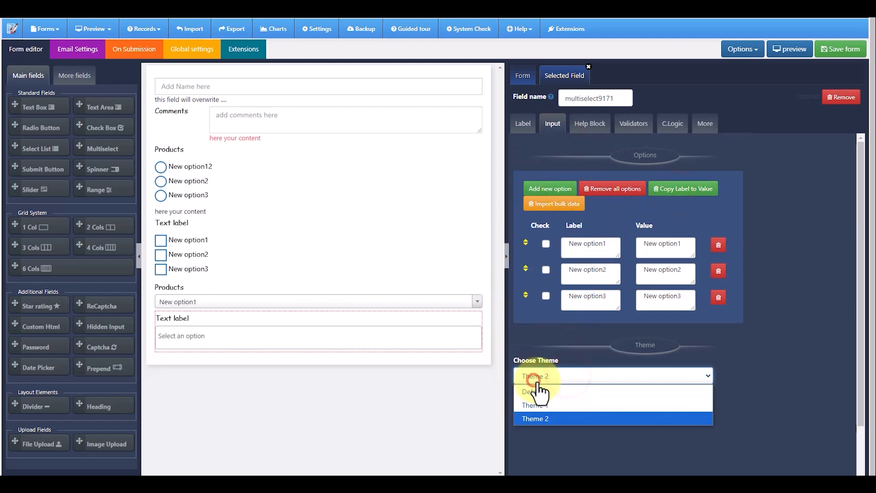
left_click(532, 392)
left_click(556, 376)
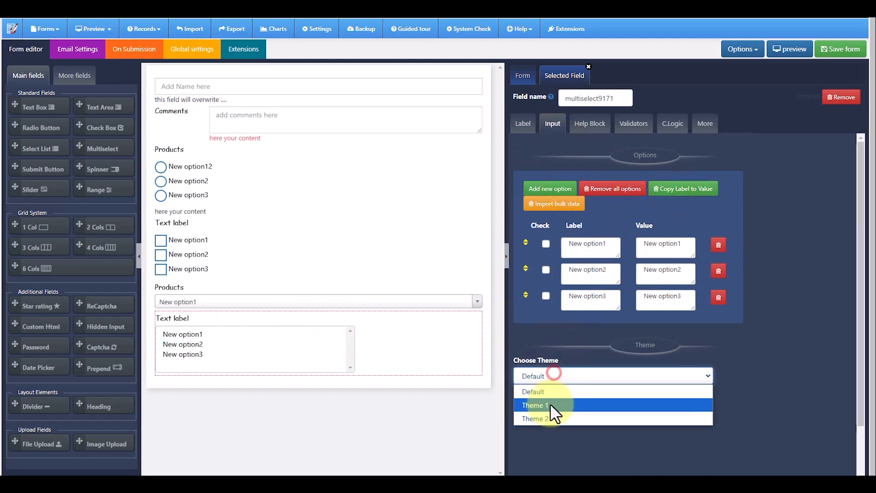
left_click(549, 418)
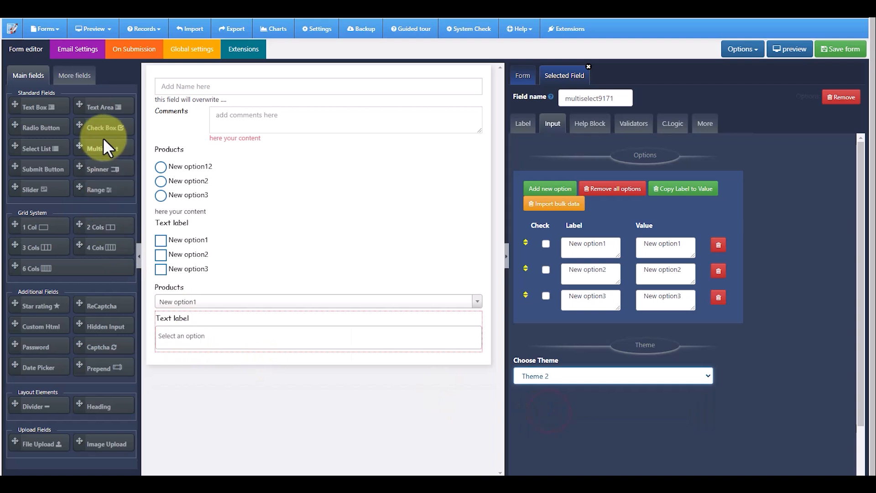
Add a submit button at the end of the form and set its text to "Submit"
left_click(51, 169)
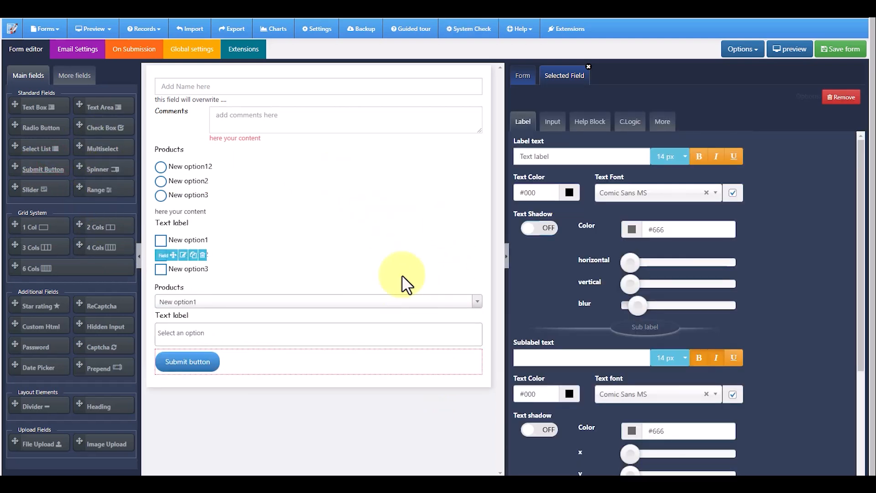
left_click(212, 367)
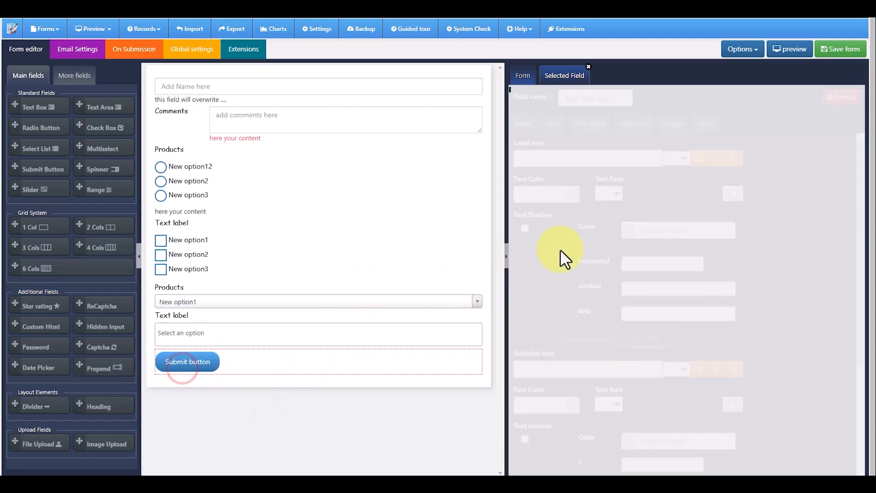
left_click(552, 122)
left_click_drag(570, 168, 540, 168)
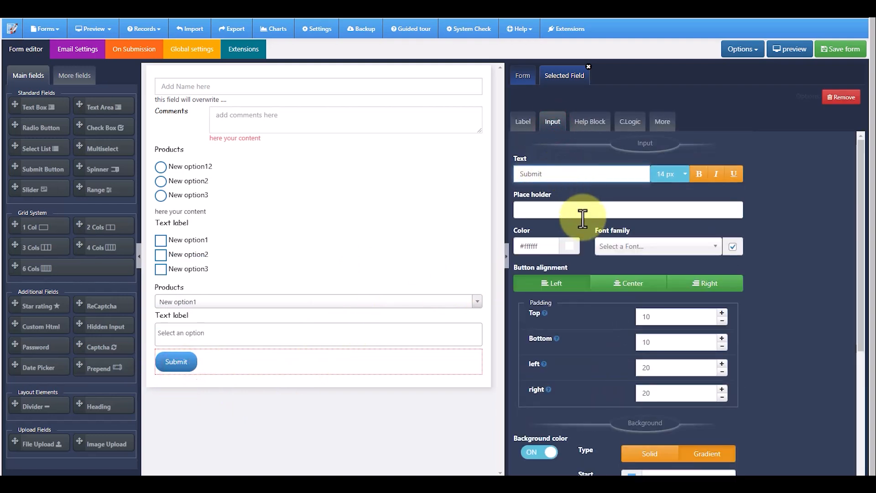
Align the Submit button to the right, save the form, and return to the form editor
left_click(688, 284)
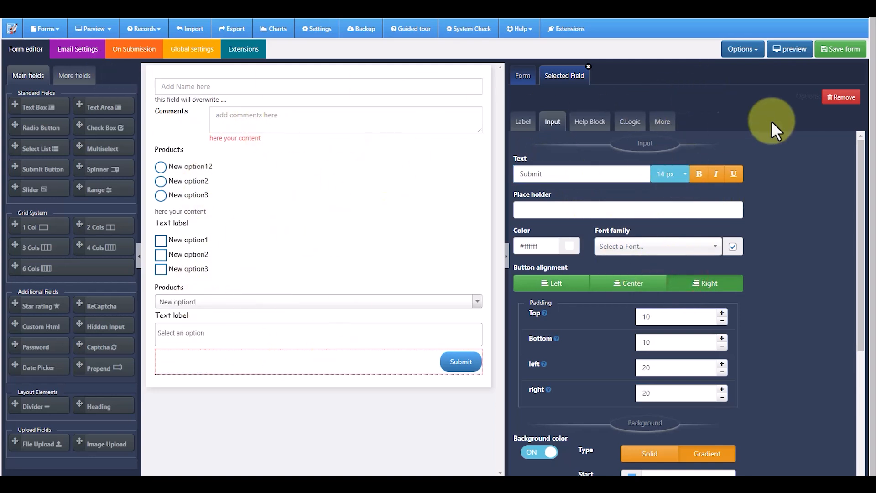
left_click(833, 50)
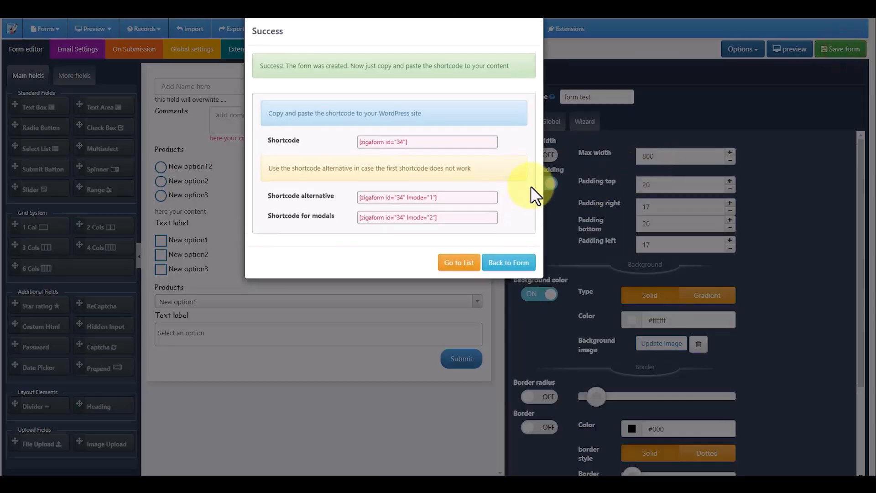
left_click(501, 250)
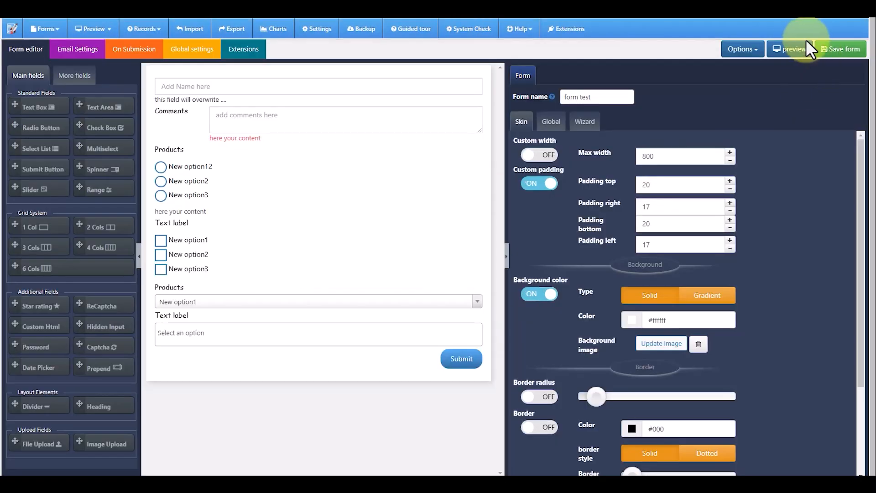
Preview the form, try submitting it empty, and enter "asdf" in both the name and comments fields
left_click(794, 48)
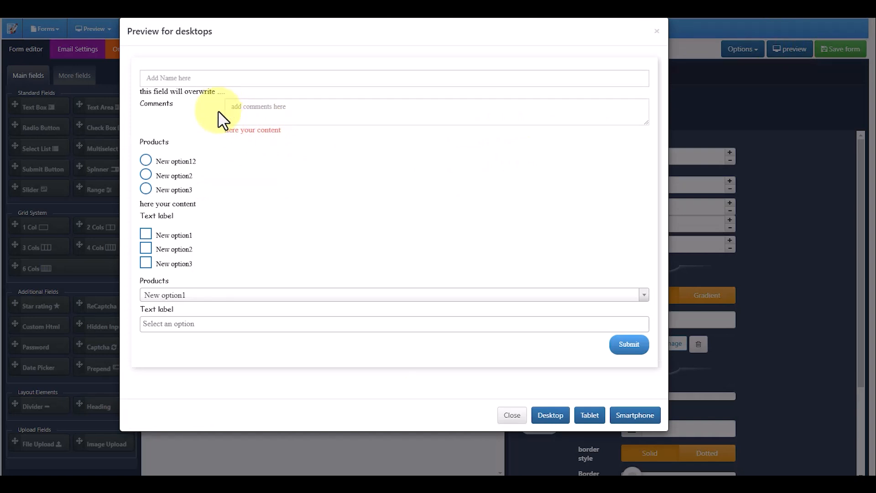
left_click(626, 347)
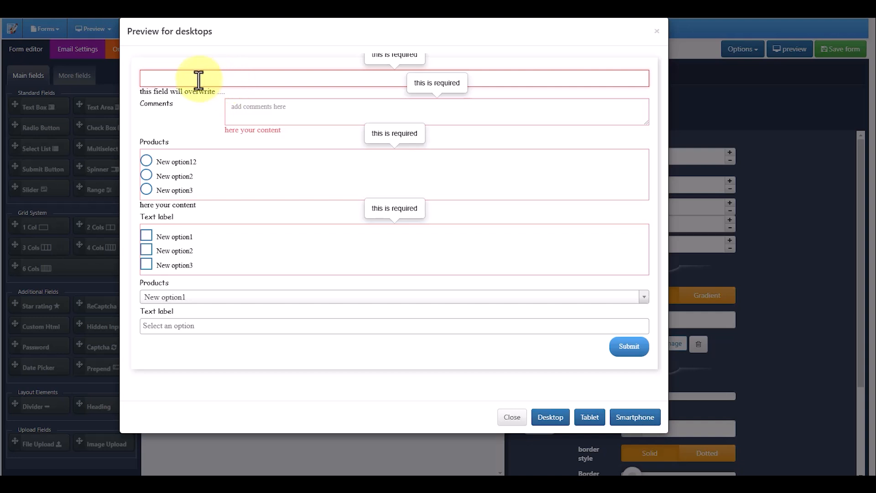
left_click(167, 73)
type("asdf")
left_click(239, 110)
type("asdf")
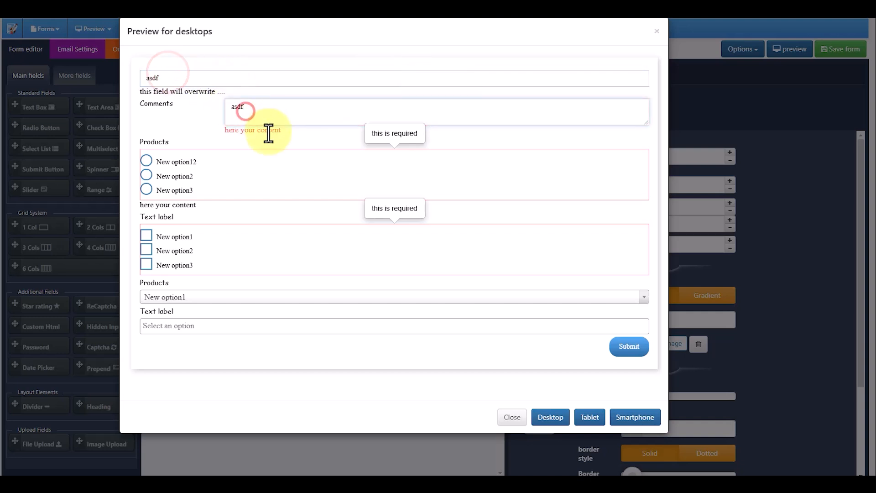
Choose an option in the preview's radio, check box, select and multiselect fields, submit the test entry, and close the preview
left_click(146, 160)
left_click(146, 234)
left_click(176, 294)
left_click(180, 340)
left_click(172, 326)
left_click(173, 350)
left_click(622, 345)
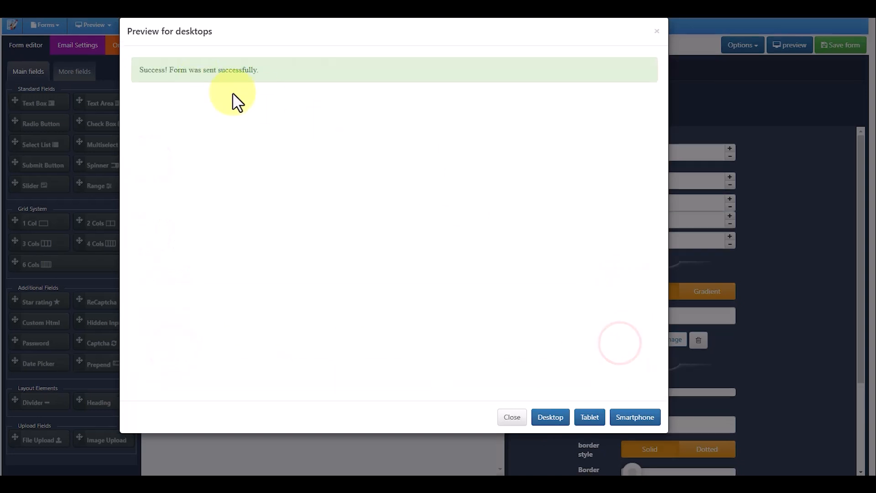
left_click(502, 417)
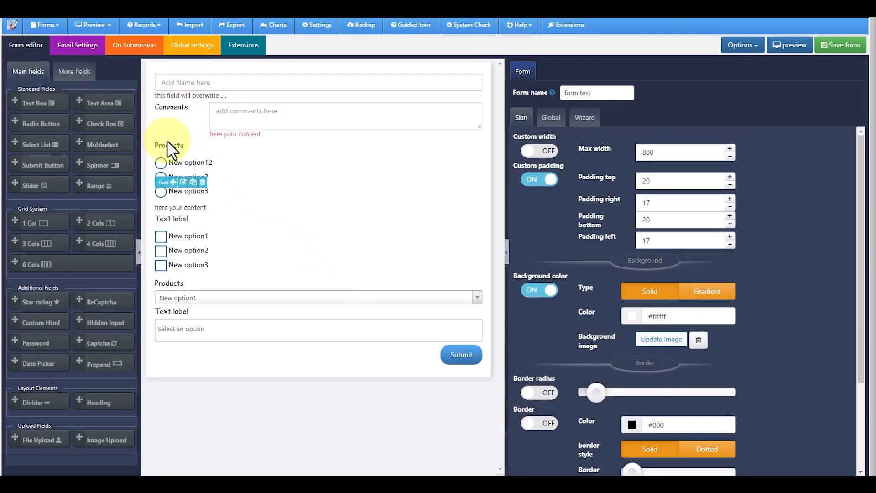
Add a spinner field between the check boxes and the Products select list and label it "Age"
left_click_drag(28, 173, 231, 300)
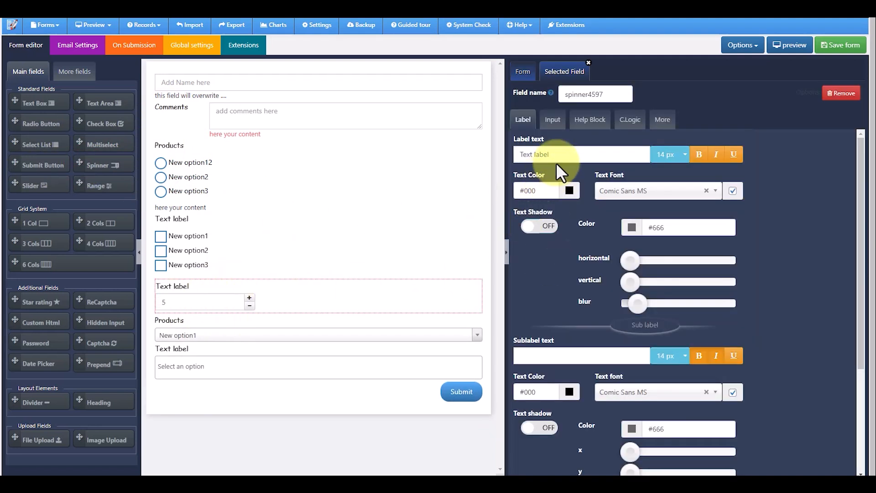
left_click_drag(556, 152, 522, 154)
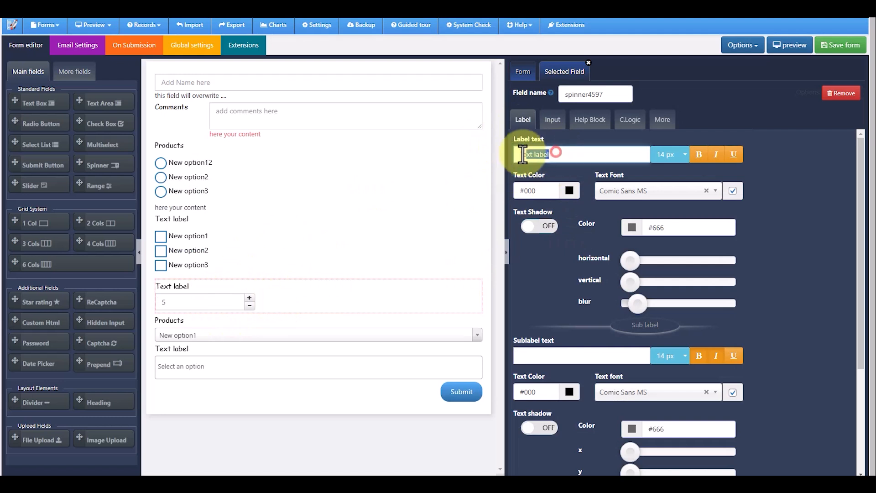
type("Age")
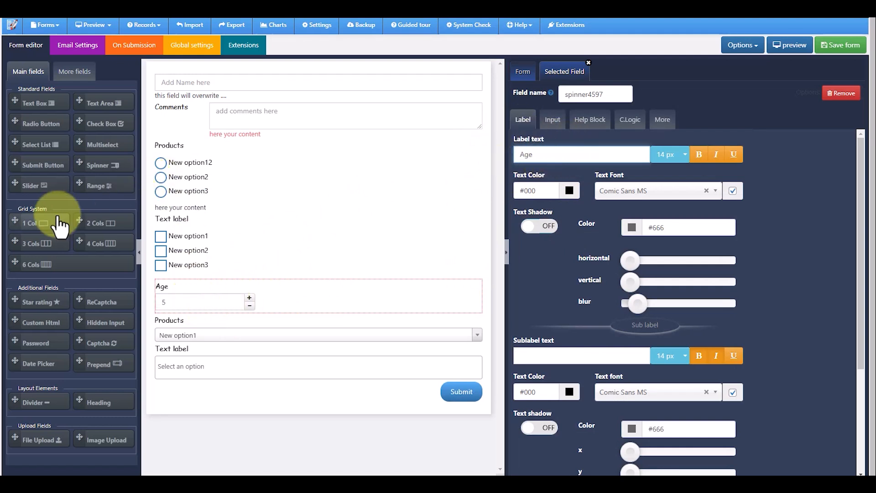
Add a slider field between the Products select list and the multiselect field and label it "Cost"
left_click_drag(14, 182, 321, 319)
left_click_drag(168, 415, 189, 345)
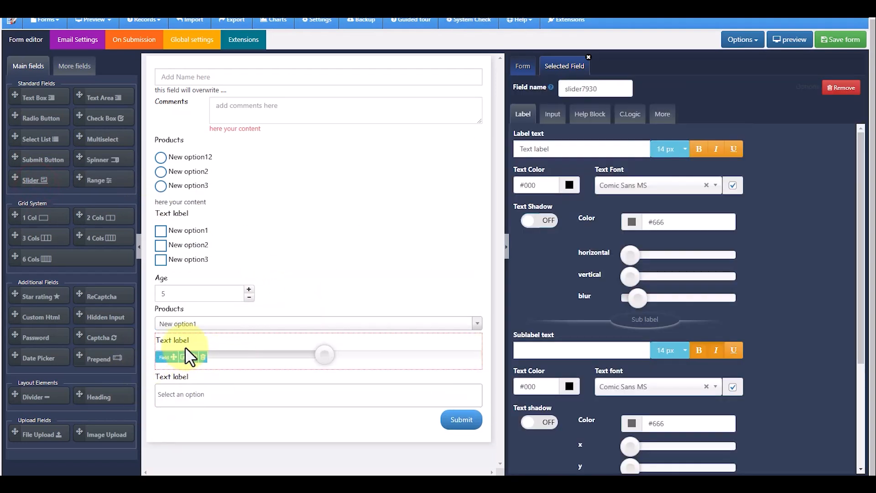
left_click(184, 358)
left_click_drag(565, 149, 514, 151)
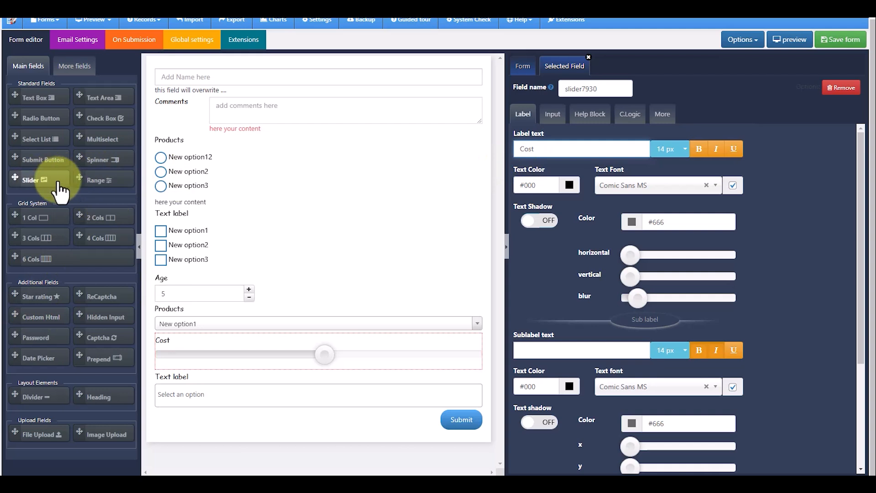
Add a range field, adjust both of its handles, and place the field between the multiselect field and the Submit button
left_click_drag(94, 180, 397, 427)
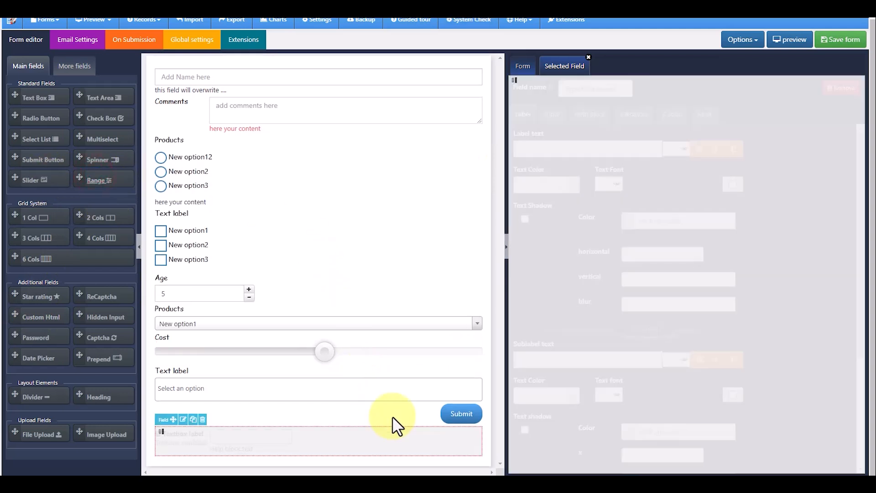
left_click_drag(247, 447, 221, 449)
left_click_drag(406, 448, 366, 448)
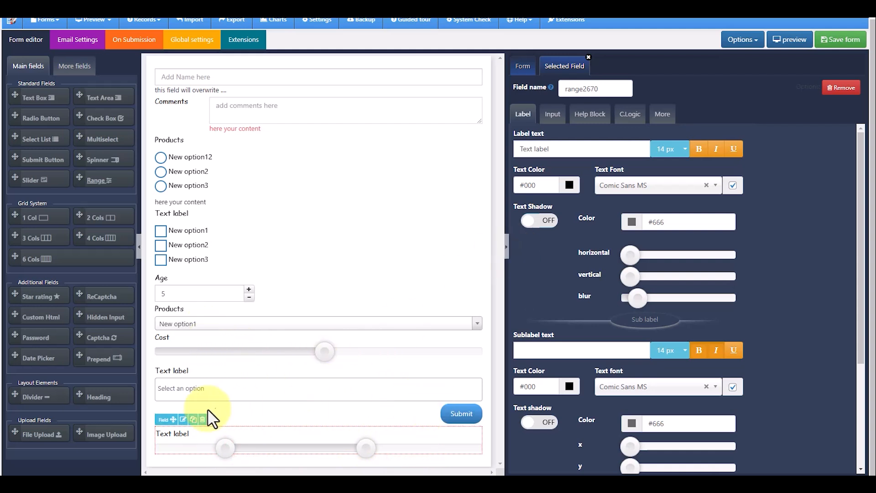
left_click_drag(169, 415, 186, 450)
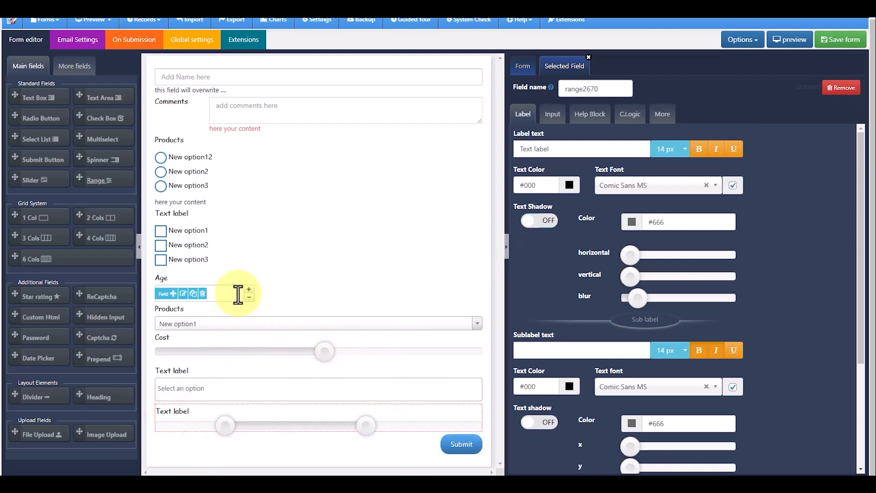
Add a two-column grid at the top of the form and move the name and comments fields into its left column
scroll(312, 295, "up", 1)
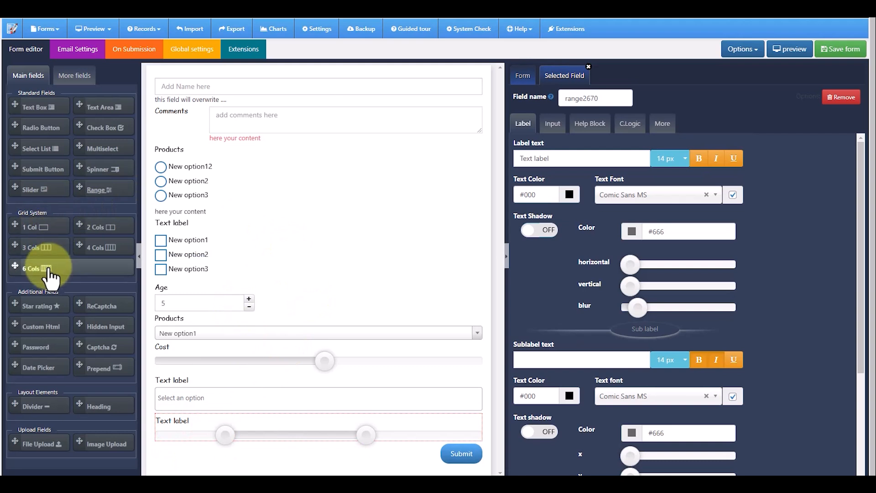
left_click_drag(81, 226, 192, 87)
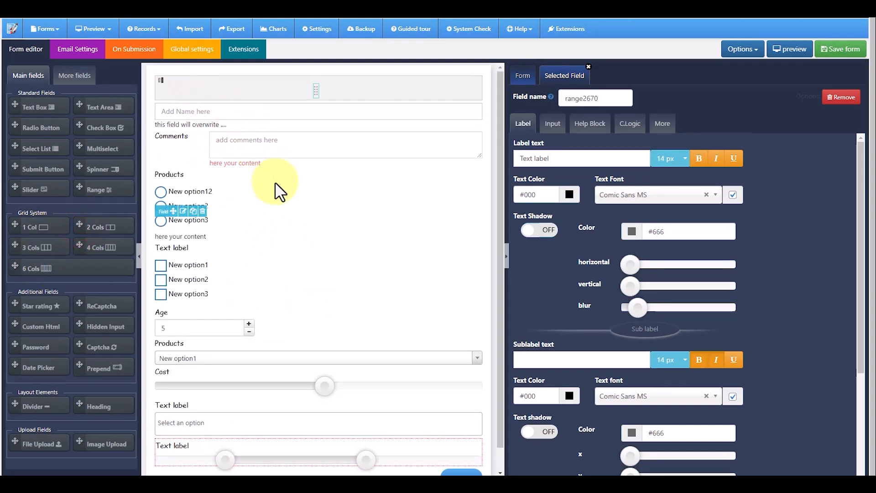
left_click_drag(171, 124, 186, 97)
left_click_drag(165, 137, 181, 104)
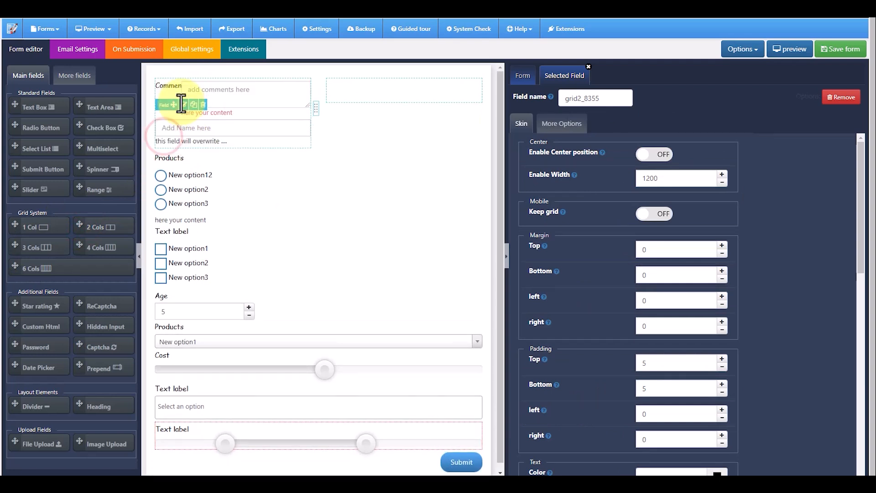
Move the radio, check box and Products select fields into the grid's right column and the Age spinner into its left column
left_click_drag(160, 193, 354, 109)
left_click_drag(164, 201, 333, 187)
left_click_drag(172, 243, 194, 137)
mouse_move(168, 246)
left_click_drag(166, 240, 349, 204)
Move the Cost slider, the multiselect field and the range field into the grid's left column
left_click_drag(166, 272, 205, 191)
mouse_move(196, 315)
left_click_drag(167, 307, 198, 234)
mouse_move(169, 269)
left_click_drag(169, 270, 180, 231)
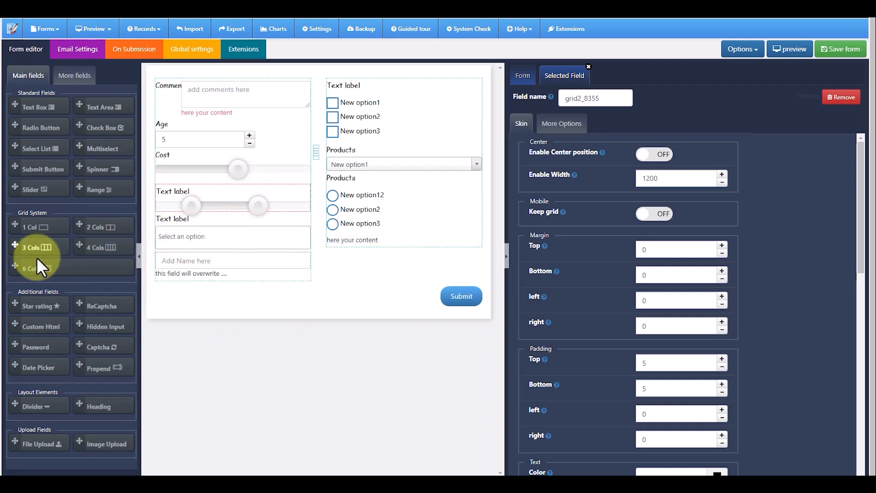
Add a star rating field between the two-column grid and the Submit button
scroll(125, 331, "down", 1)
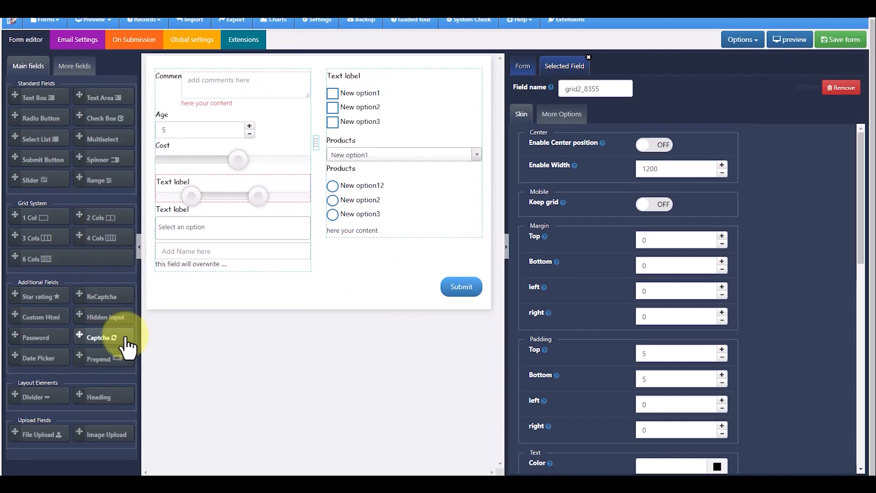
left_click_drag(17, 296, 200, 282)
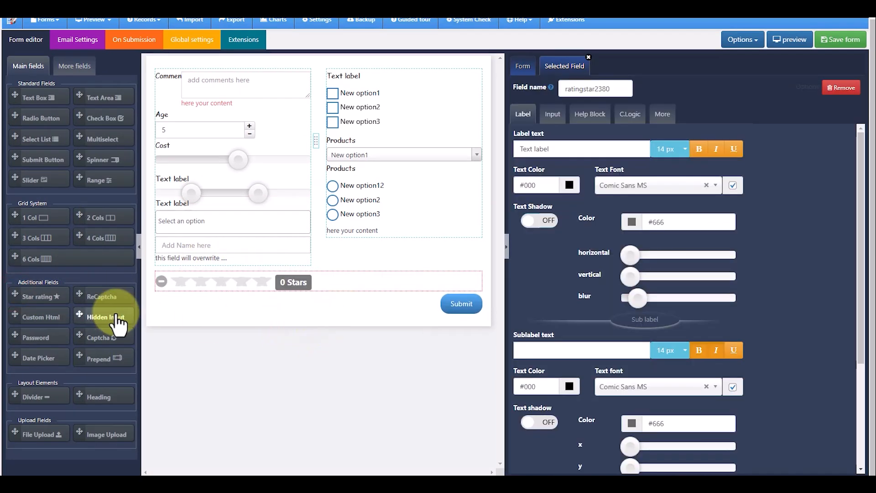
Try a reCAPTCHA field below the star rating, view its public and secret key settings, and delete the field
left_click_drag(85, 294, 266, 293)
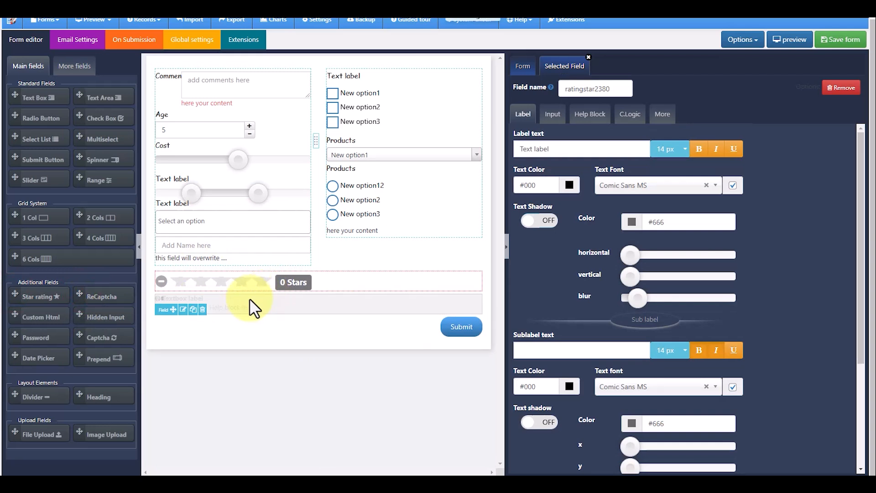
left_click_drag(286, 326, 307, 338)
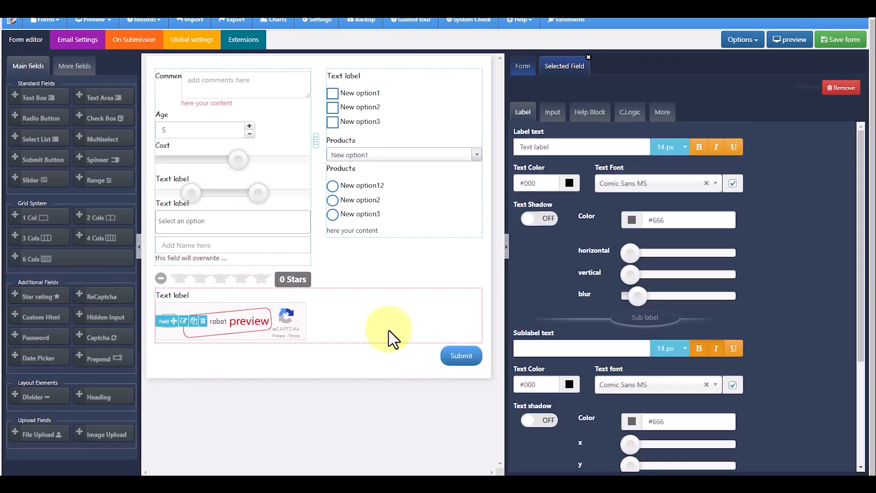
left_click(546, 114)
left_click(542, 151)
left_click(666, 147)
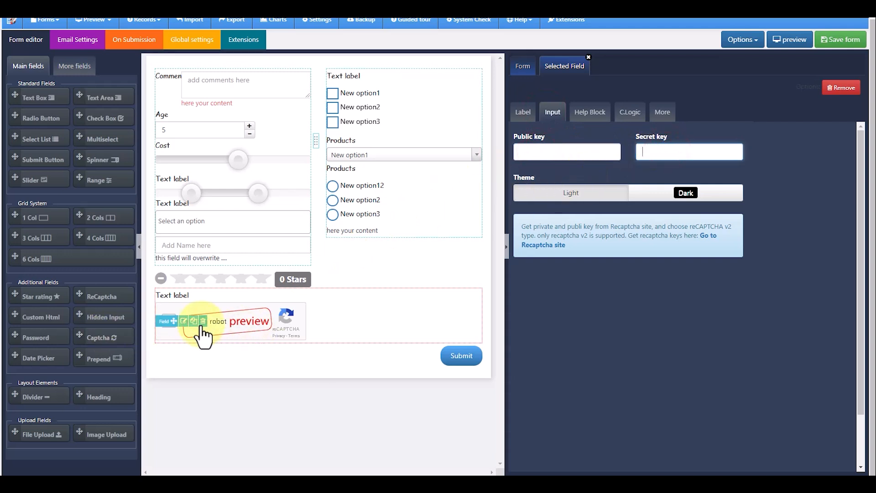
left_click(203, 322)
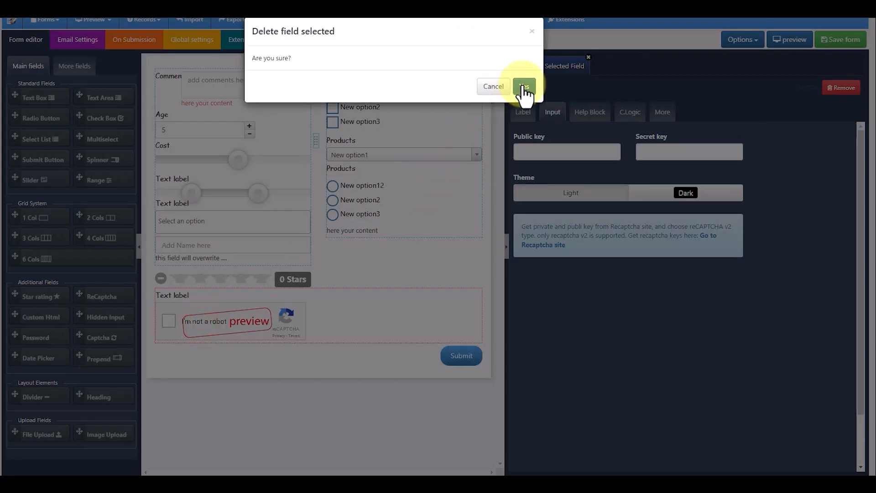
left_click(524, 88)
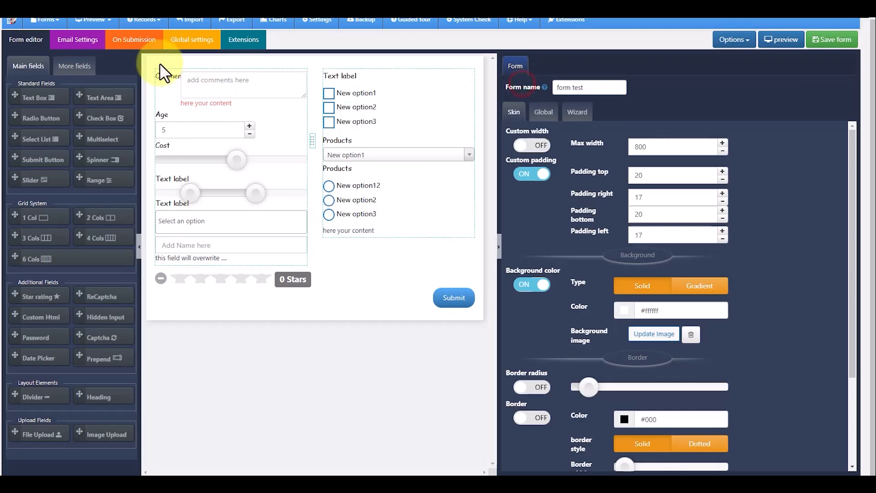
Examine the reCAPTCHA v3 enable switch, site key and secret key in the global settings, and return to the form editor
left_click(206, 39)
left_click(54, 74)
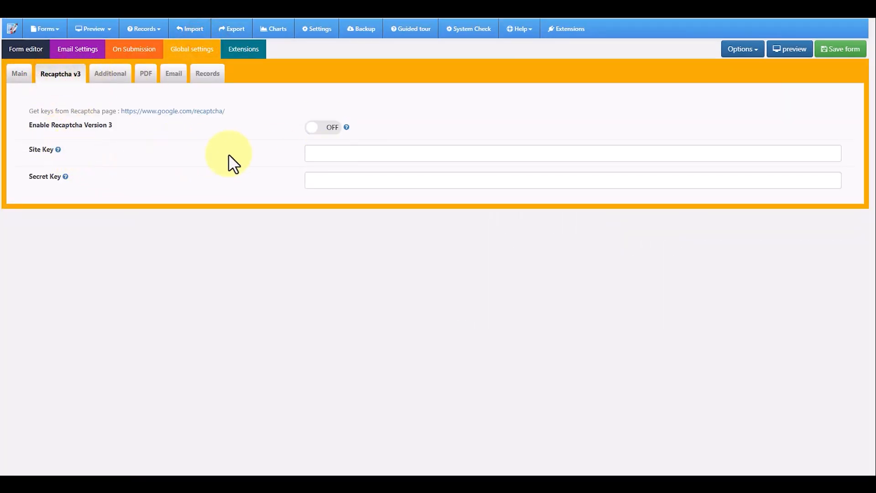
left_click(333, 152)
left_click(335, 179)
left_click(325, 128)
left_click(27, 49)
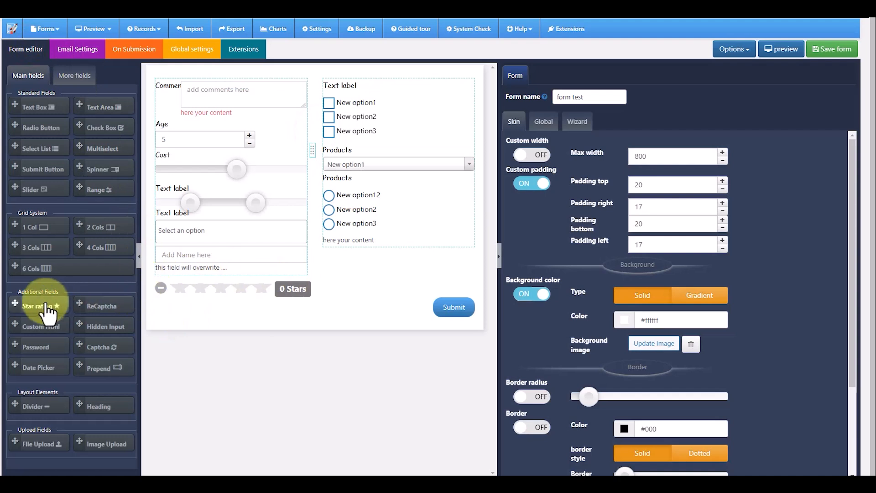
Add a custom HTML field between the star rating and the Submit button and show its content as HTML code
left_click_drag(33, 336, 312, 296)
left_click_drag(401, 282, 404, 280)
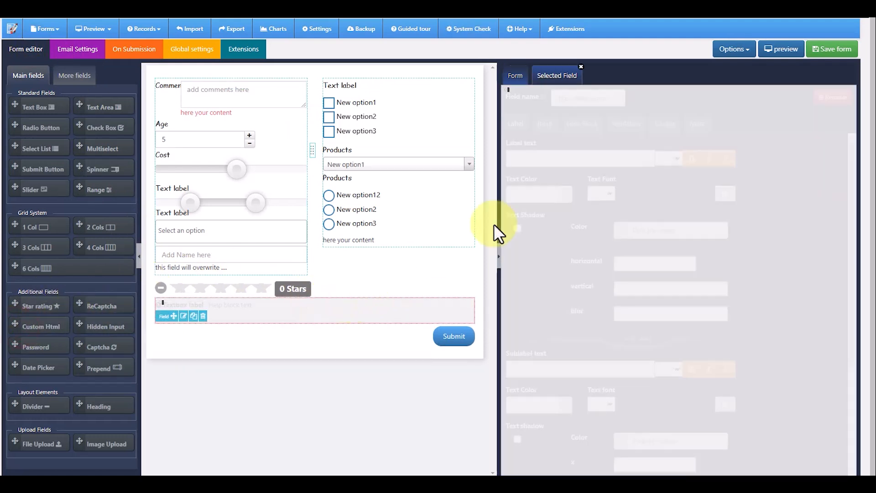
left_click(535, 124)
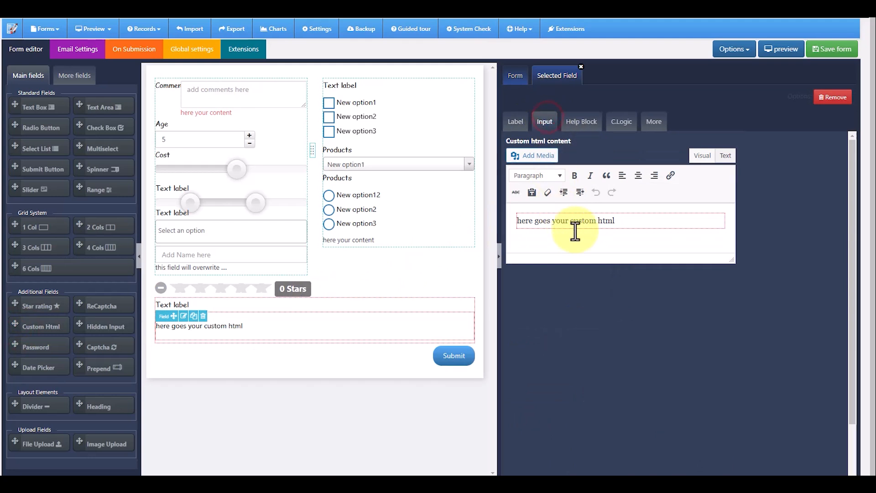
left_click(723, 156)
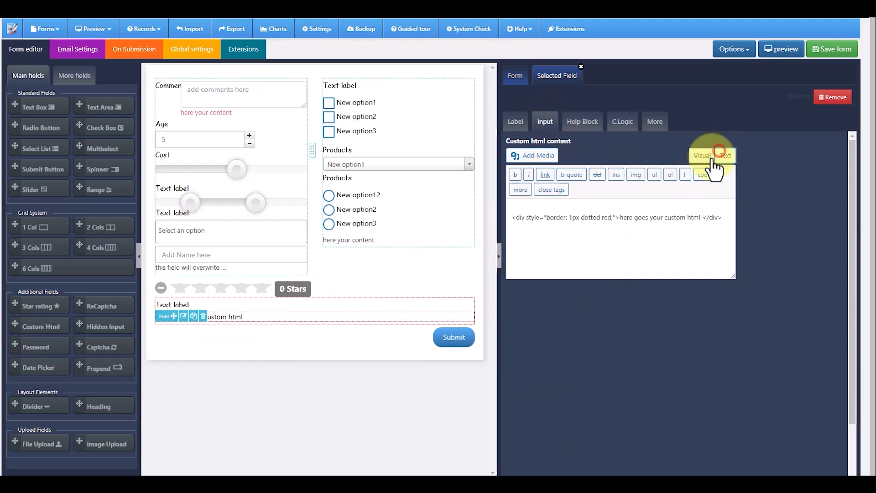
left_click(639, 221)
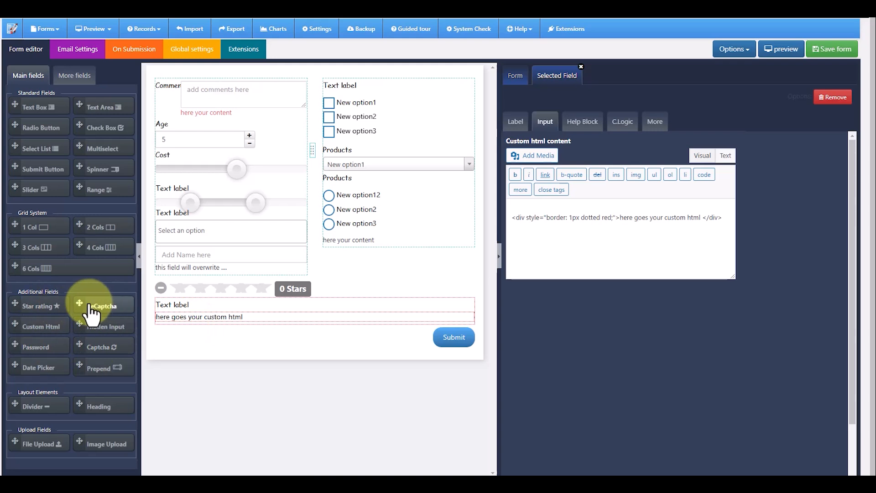
Add a hidden input field between the custom HTML and the Submit button, with the text "asdfa sasdf asdf asdf"
left_click_drag(78, 328, 356, 368)
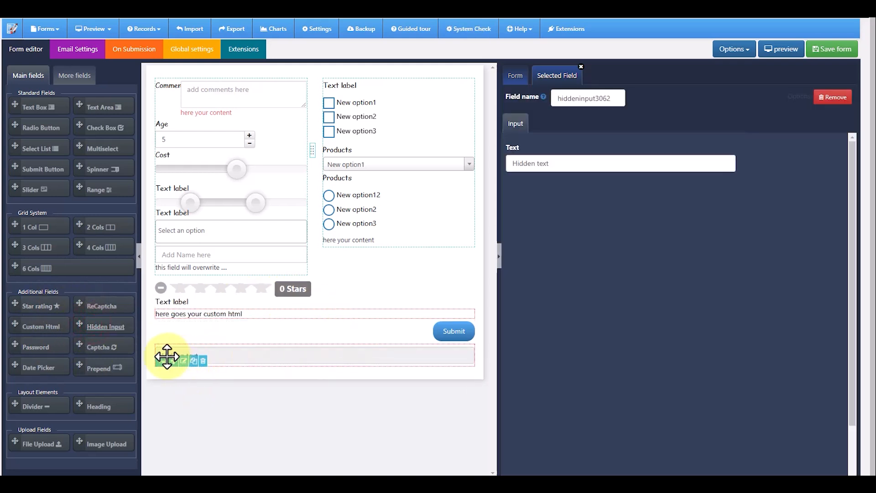
left_click_drag(167, 356, 223, 341)
left_click_drag(563, 165, 504, 164)
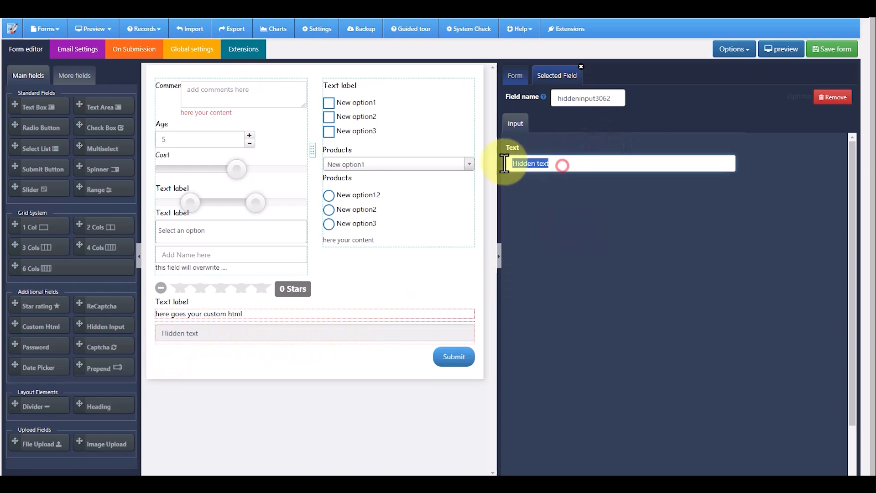
type("asdfa sasdf asdf asdf")
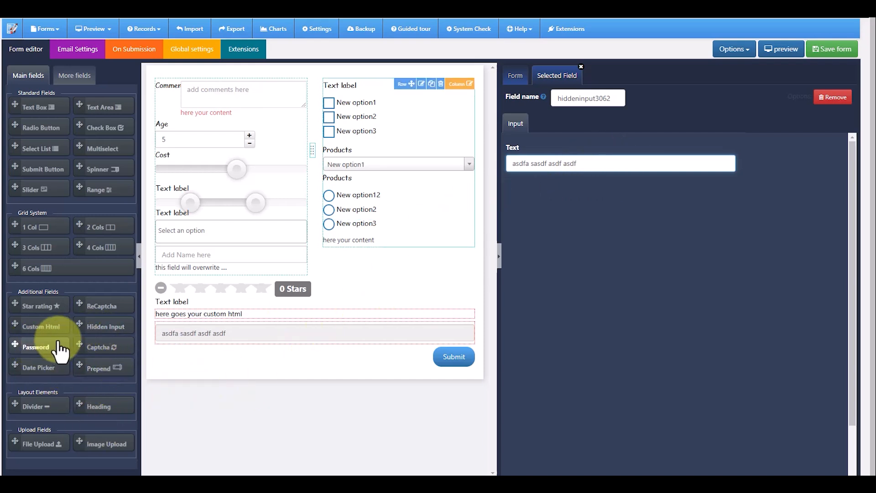
Add a password field between the hidden input and the Submit button and set its label text to "Password"
left_click_drag(39, 356, 167, 383)
left_click(545, 124)
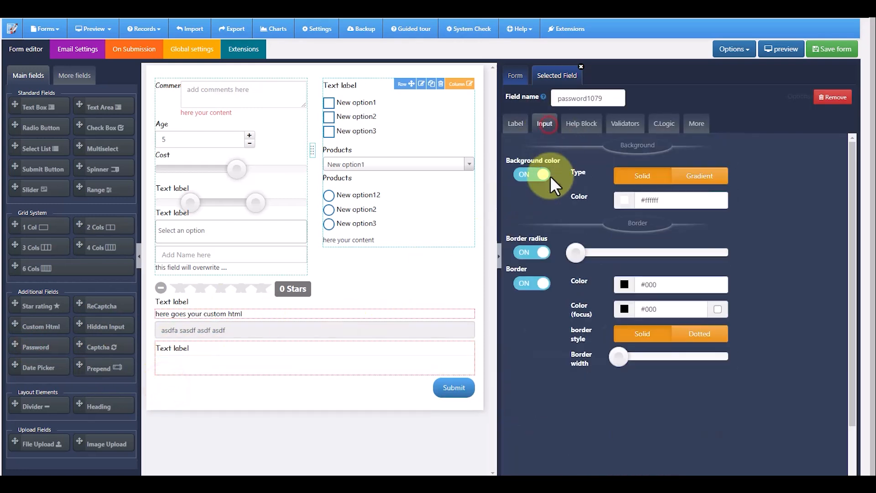
left_click(516, 124)
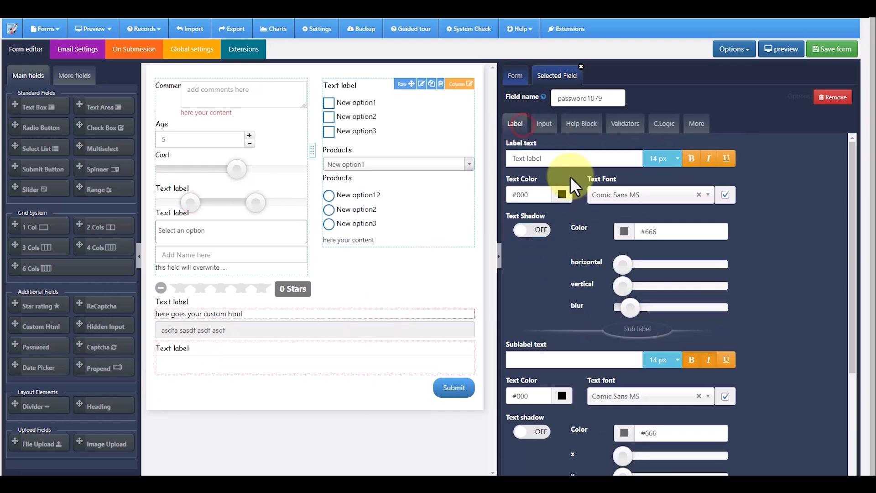
left_click_drag(550, 157, 503, 155)
type("Passo")
type("wrd")
key("BackSpace")
key("BackSpace")
key("BackSpace")
key("BackSpace")
type("word")
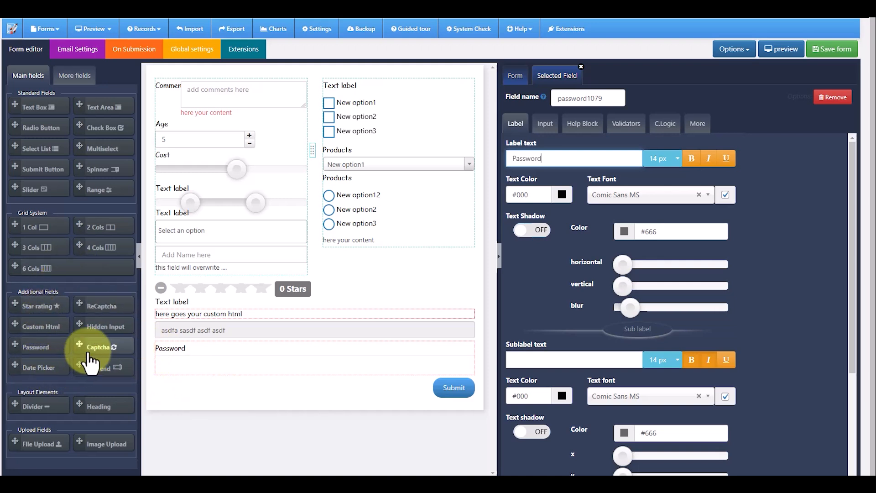
Add a captcha field below the Password field and a date picker field above the Password field
left_click_drag(81, 347, 212, 358)
left_click_drag(205, 379, 205, 379)
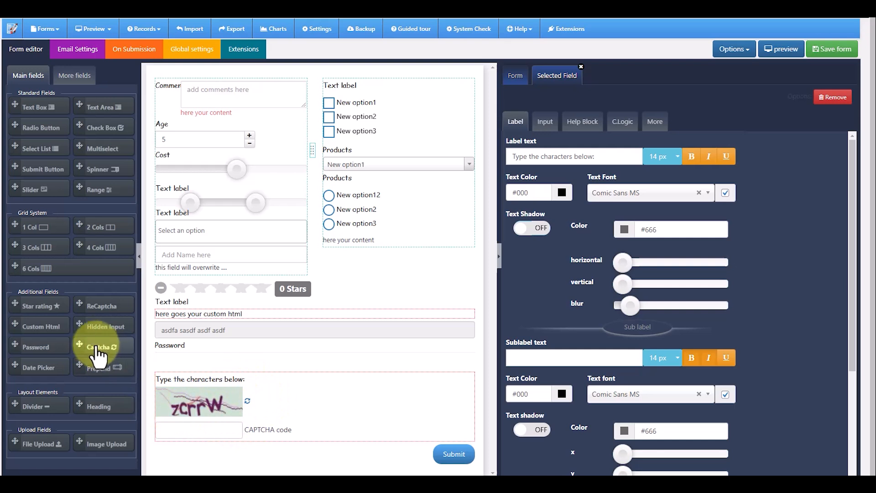
left_click_drag(16, 364, 212, 360)
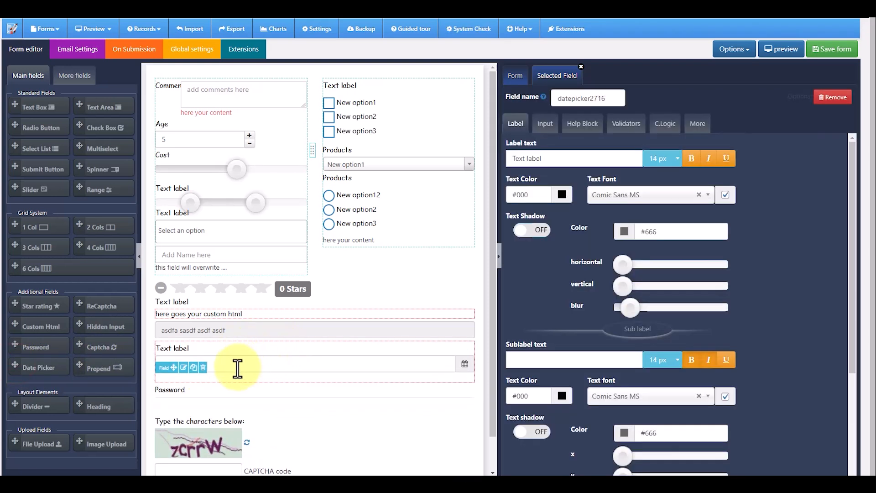
View the date picker's language and format choices and try out its calendar in the form
left_click(545, 123)
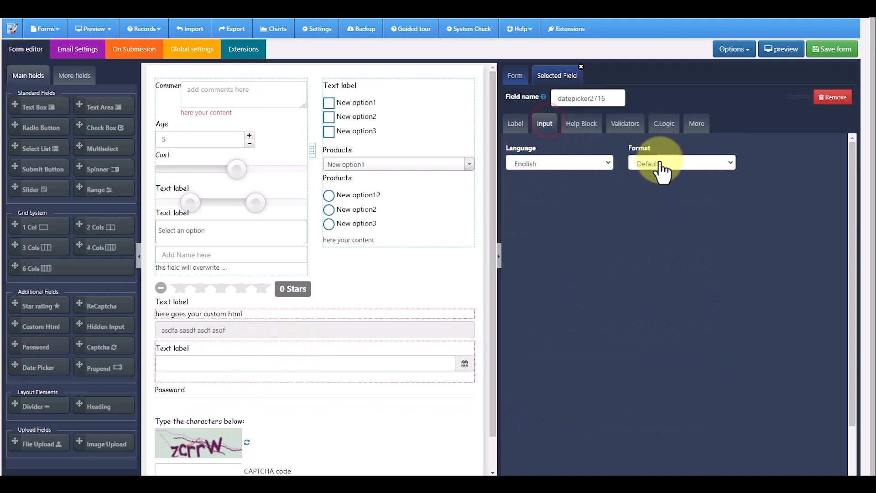
left_click(658, 161)
left_click(582, 167)
left_click(632, 198)
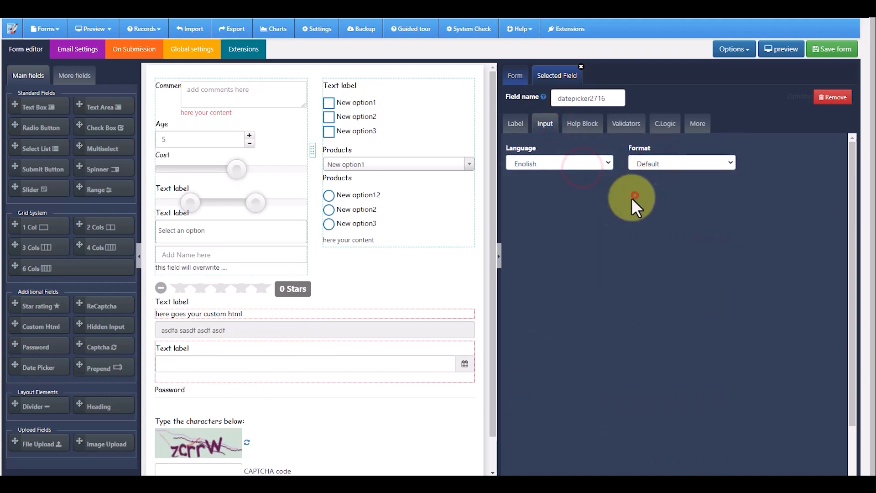
left_click(247, 359)
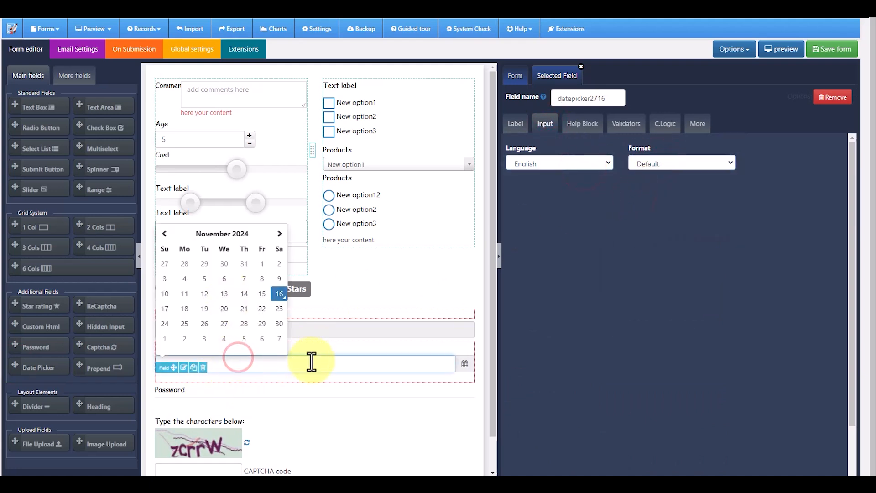
left_click(78, 388)
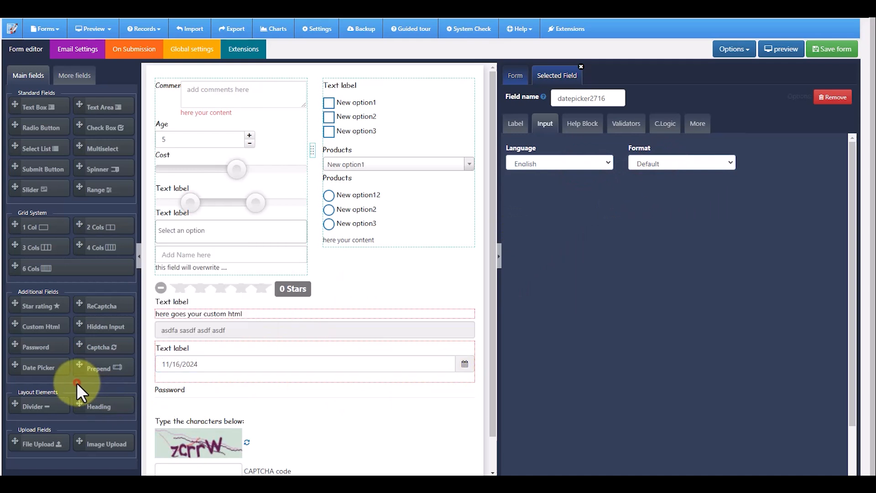
Add a prepend field between the hidden input and the date picker, with the asterisk icon as its prepended symbol
left_click_drag(81, 362, 232, 348)
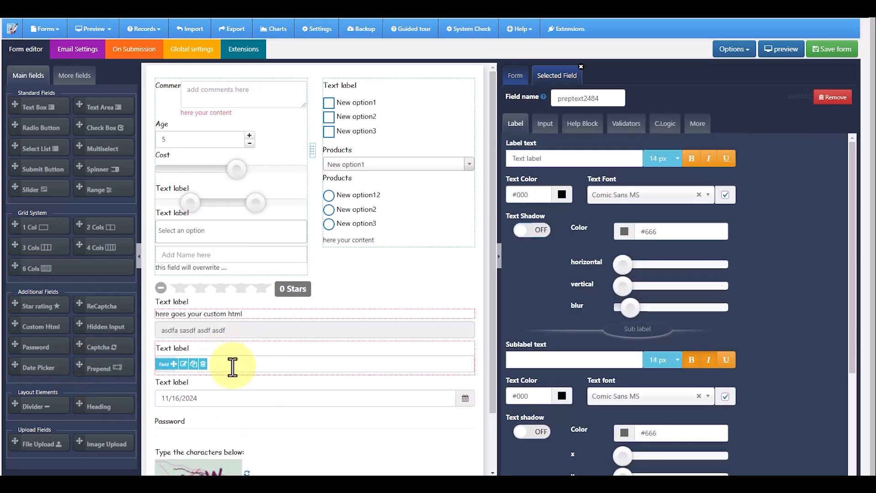
scroll(199, 363, "down", 2)
left_click(545, 123)
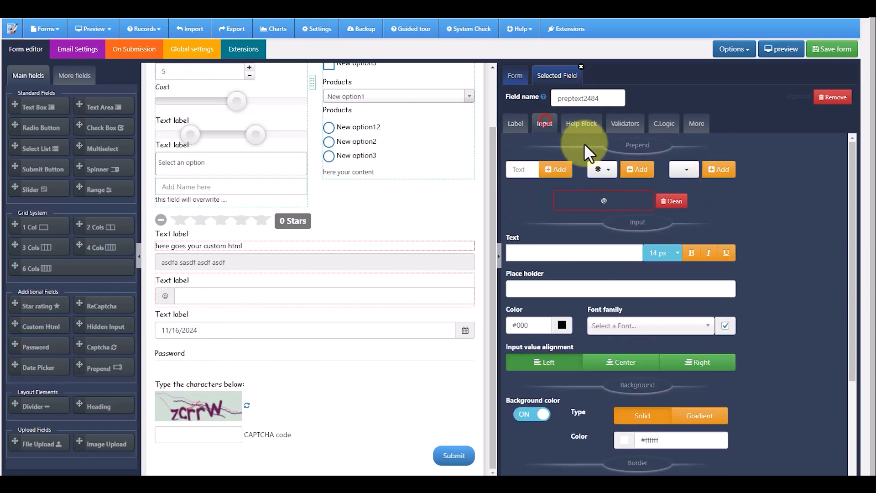
left_click(637, 169)
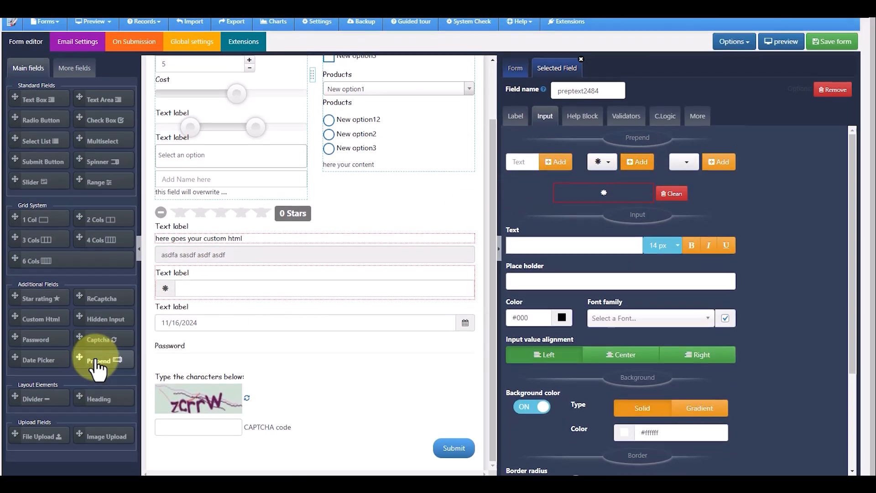
Add one divider below the star rating and another between the prepend field and the date picker
scroll(91, 361, "down", 1)
left_click_drag(15, 390, 242, 217)
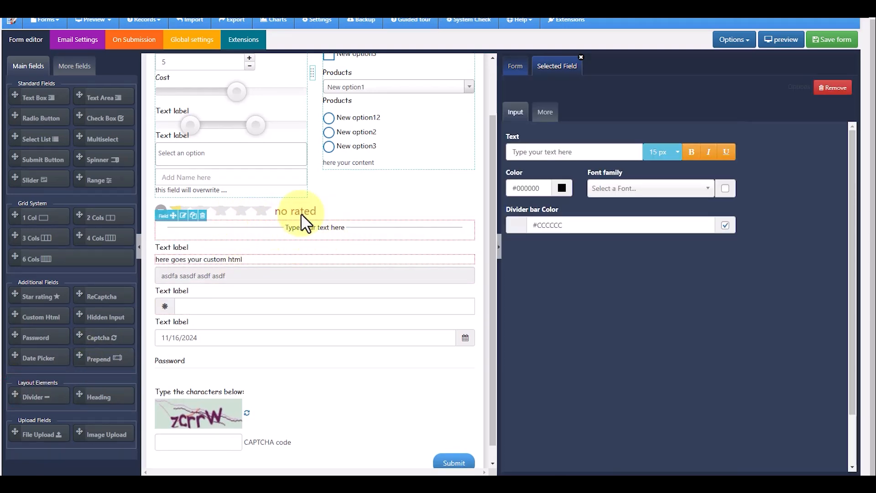
left_click_drag(18, 396, 249, 316)
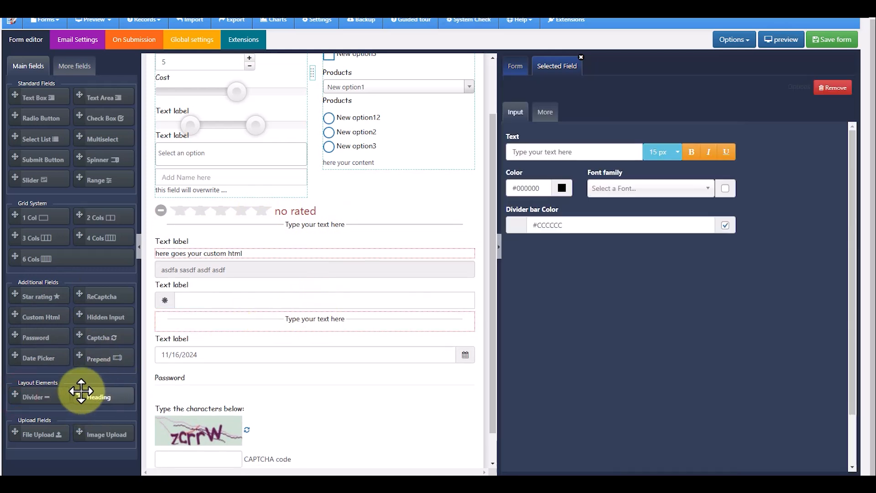
Add a heading between the star rating and the first divider, set it to Heading 4 and center it
left_click_drag(81, 391, 287, 228)
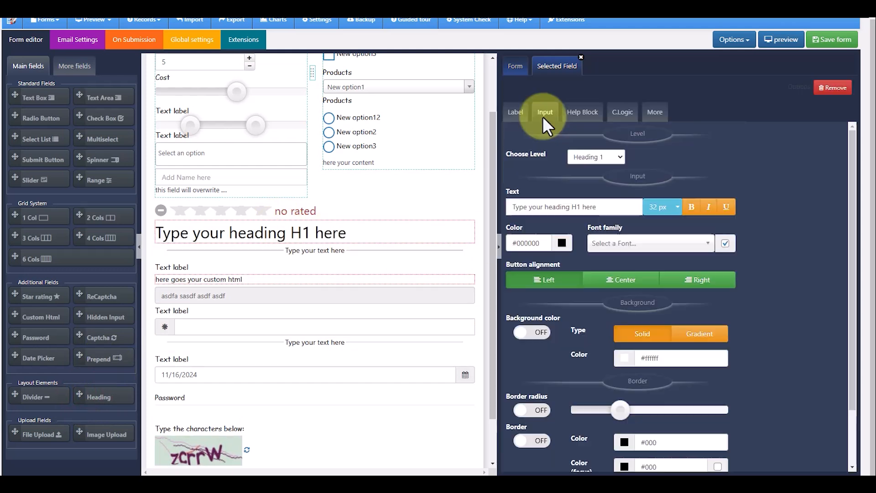
left_click(545, 113)
left_click(606, 156)
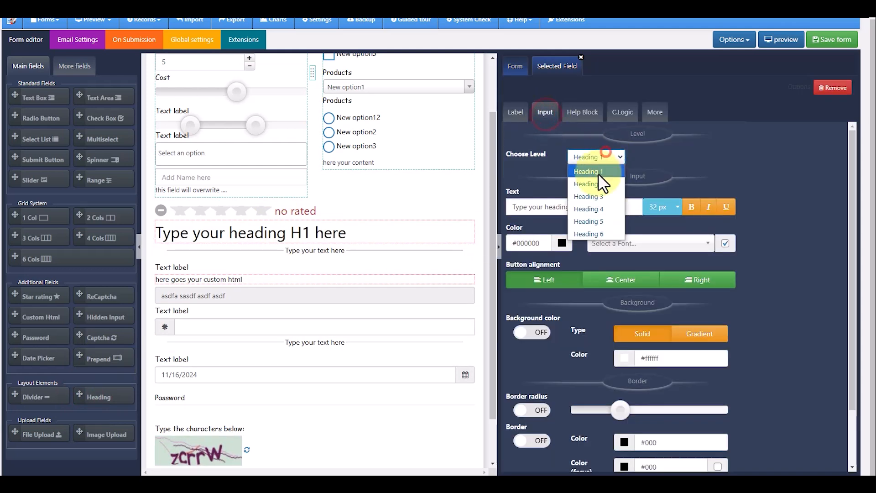
left_click(589, 209)
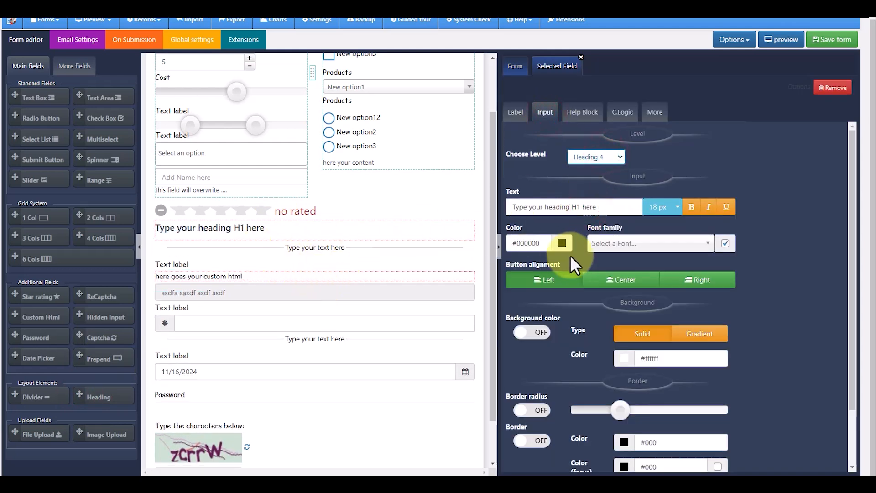
left_click(606, 283)
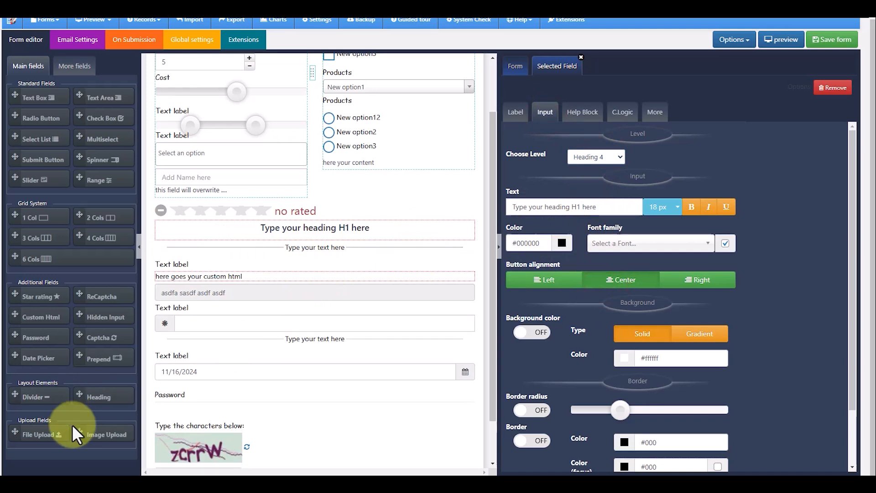
Add a file upload field below the prepend field and an image upload field directly above the file upload
left_click_drag(34, 445, 231, 345)
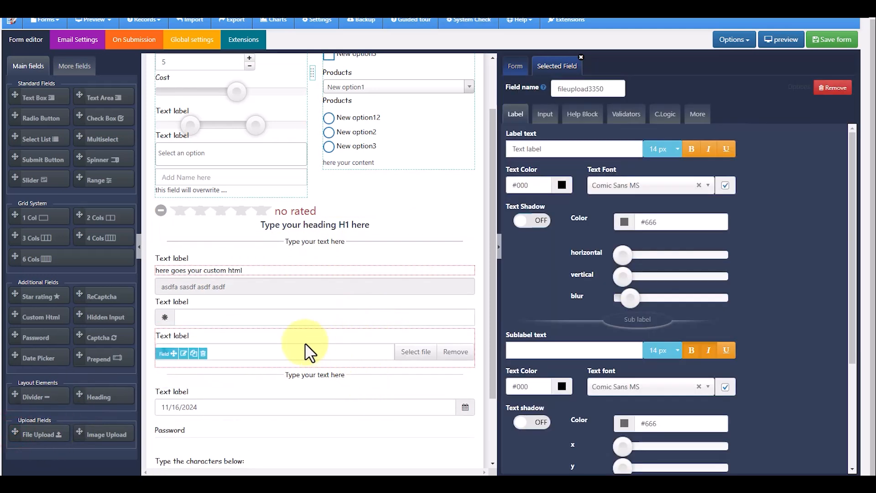
left_click_drag(79, 431, 266, 328)
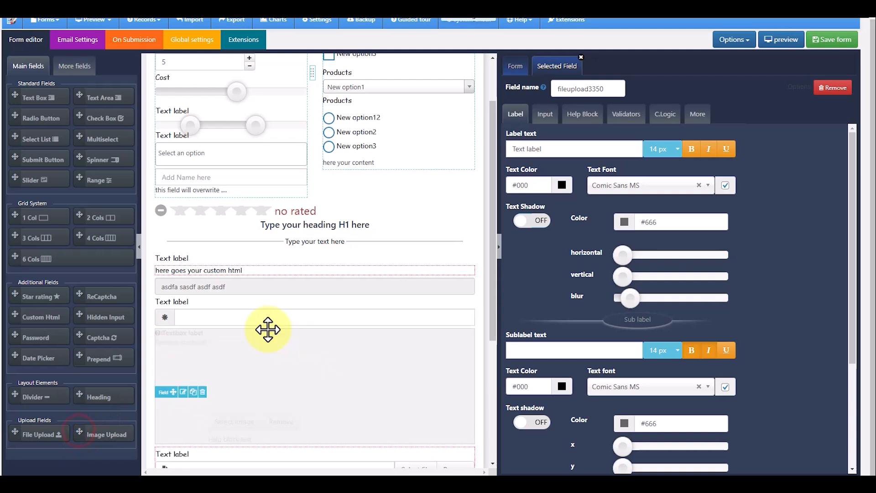
scroll(396, 355, "down", 2)
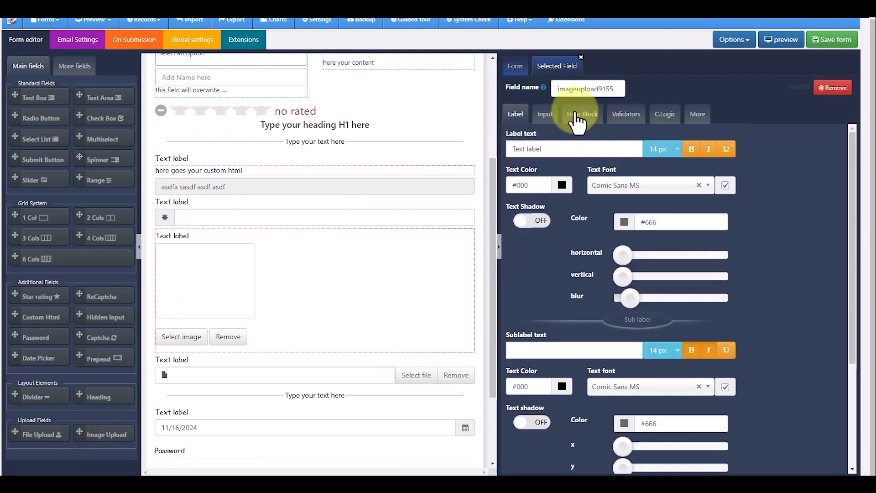
Examine the image upload's allowed extensions, maximum size, mail attachment and custom translation settings
left_click(545, 113)
left_click(608, 155)
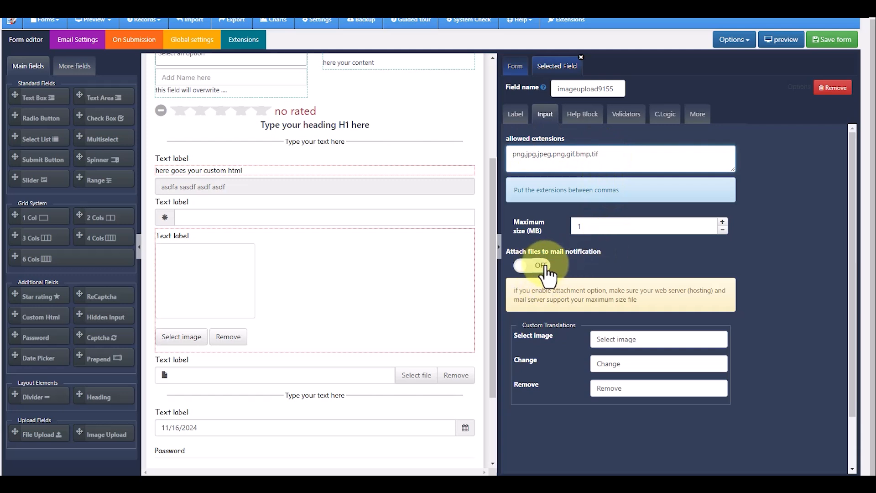
left_click(639, 342)
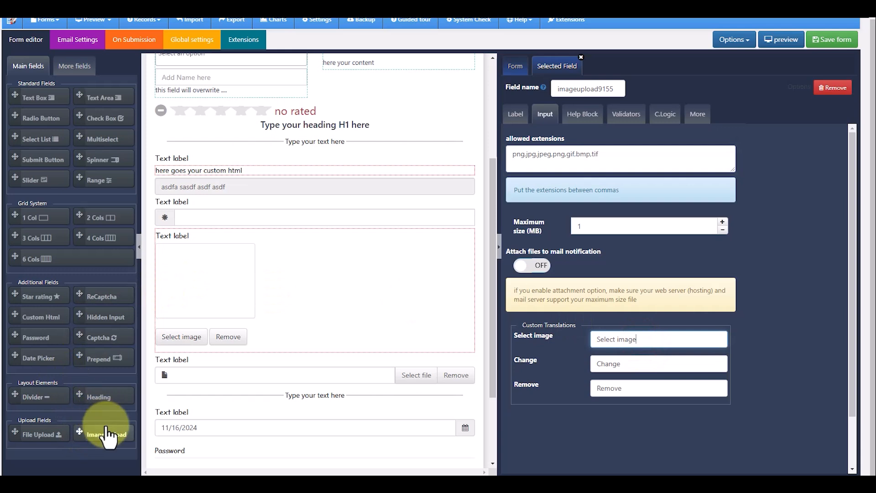
Add a color picker and a date picker below the multiselect in the grid's first column, and try the date picker's calendar
left_click(72, 68)
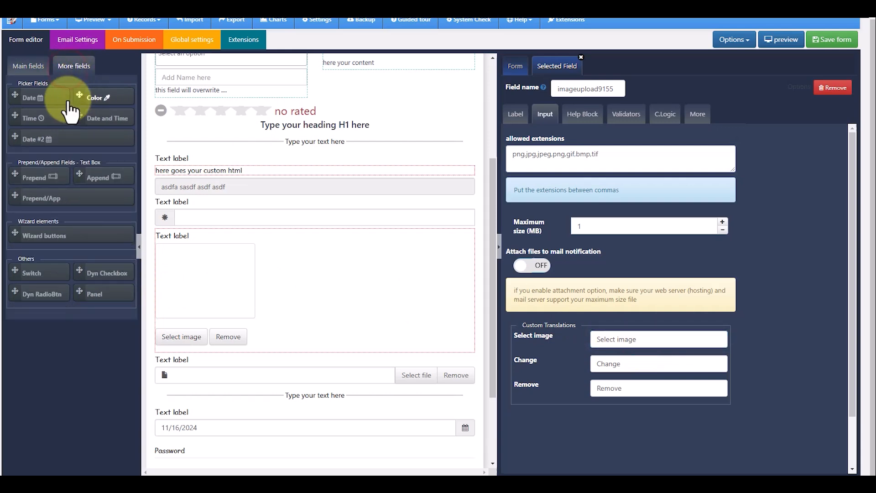
left_click_drag(80, 96, 207, 93)
left_click_drag(226, 206, 231, 254)
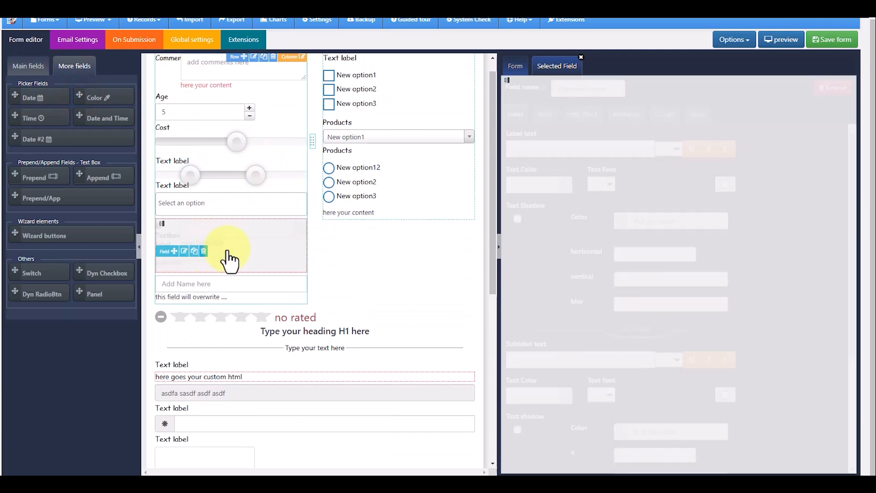
left_click_drag(19, 97, 218, 253)
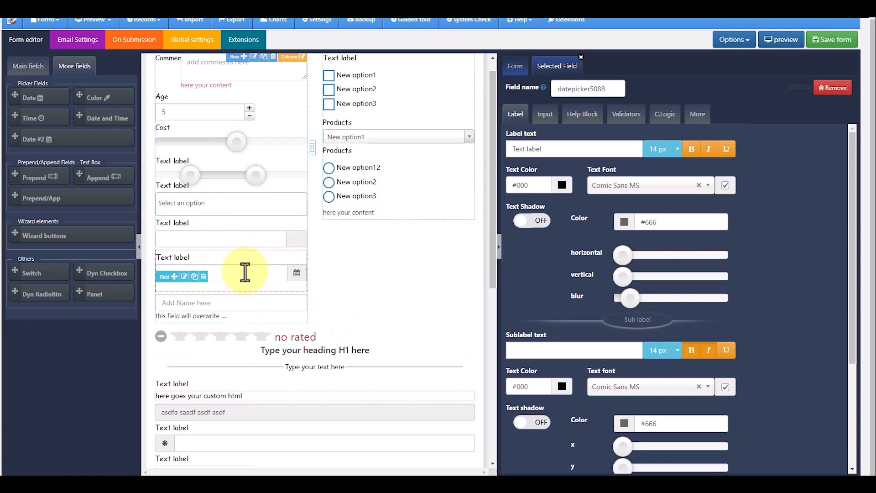
left_click(245, 273)
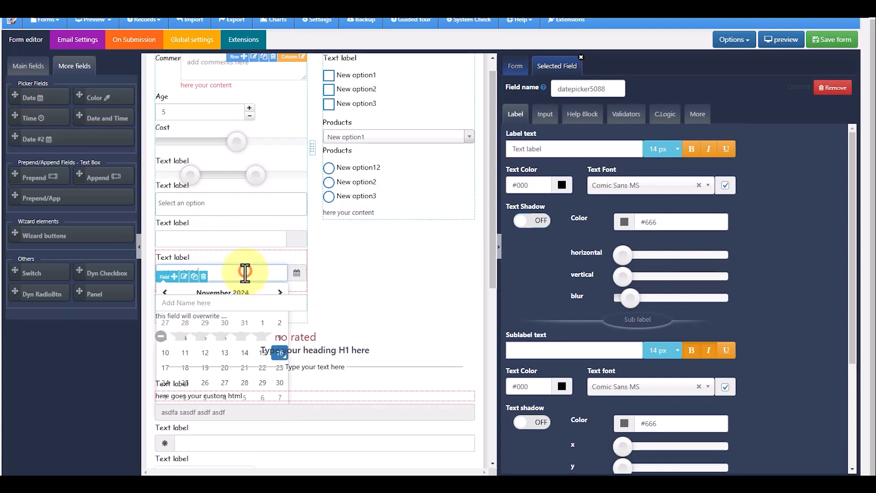
left_click(273, 253)
Move the new date picker to the end of the grid's second column and try its calendar there
scroll(398, 290, "down", 2)
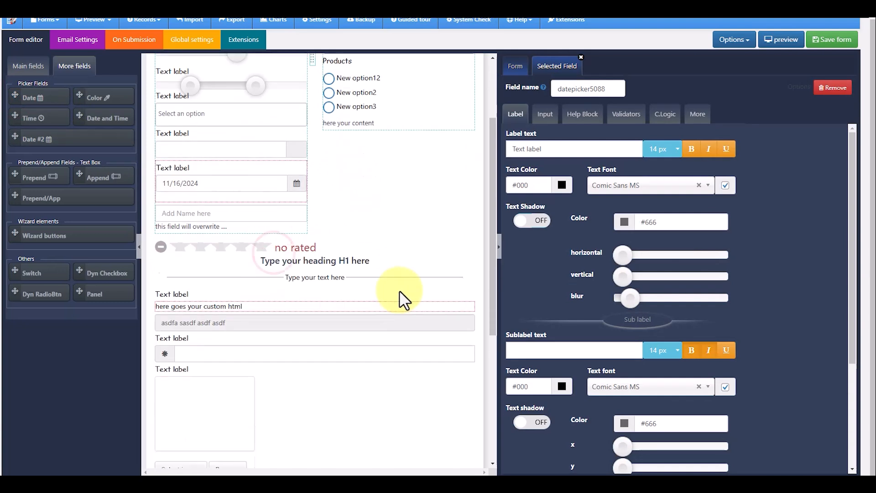
scroll(399, 290, "up", 1)
left_click_drag(169, 226, 390, 187)
left_click(395, 199)
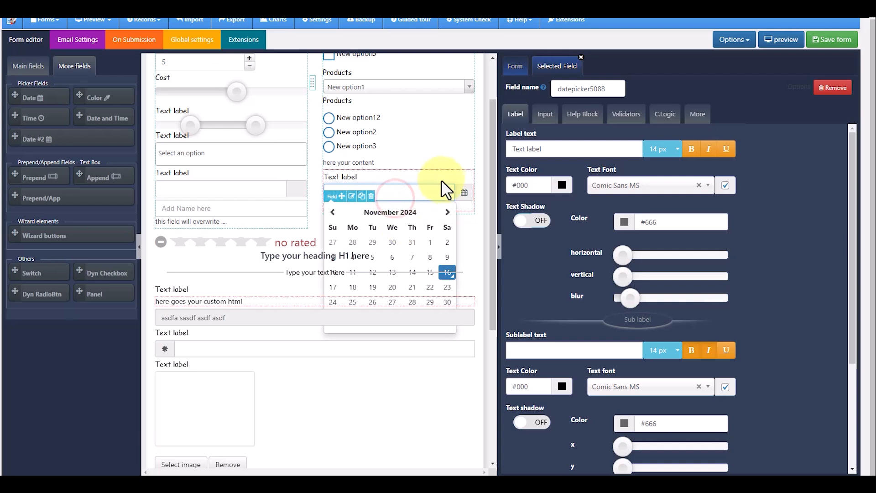
left_click(479, 173)
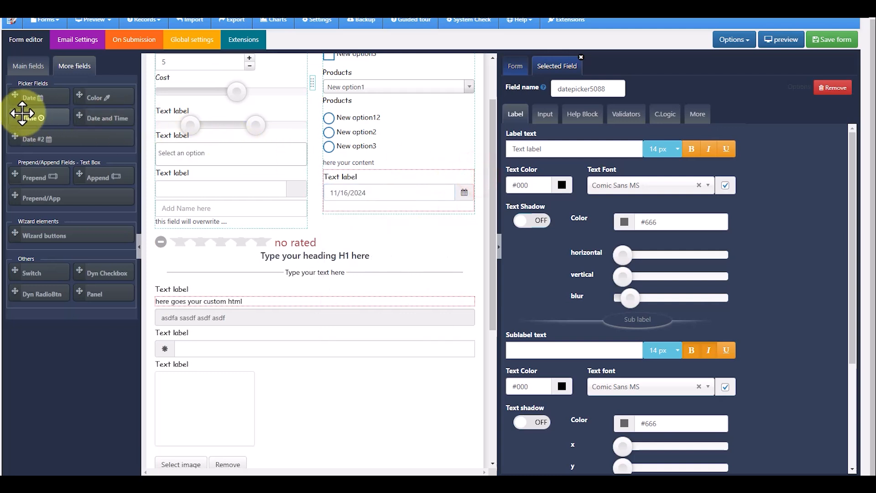
Add a Date #2 field below the name text box in the grid's first column and open its calendar
left_click_drag(20, 139, 230, 225)
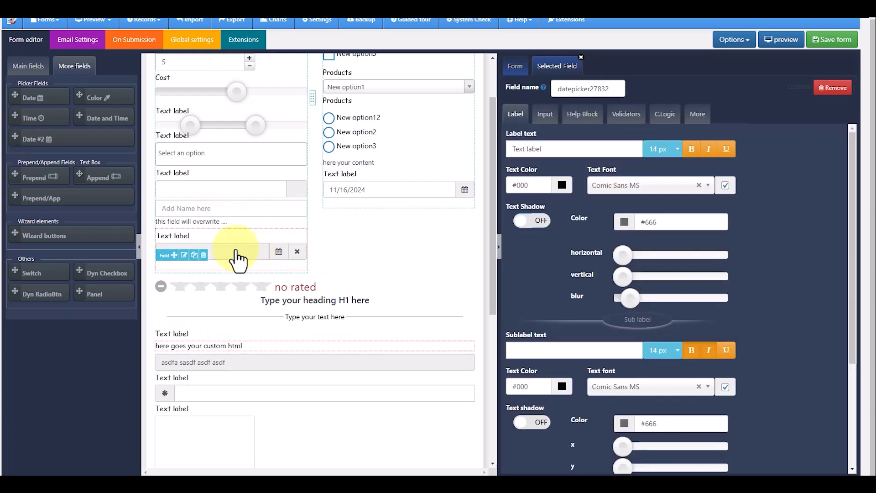
left_click(236, 251)
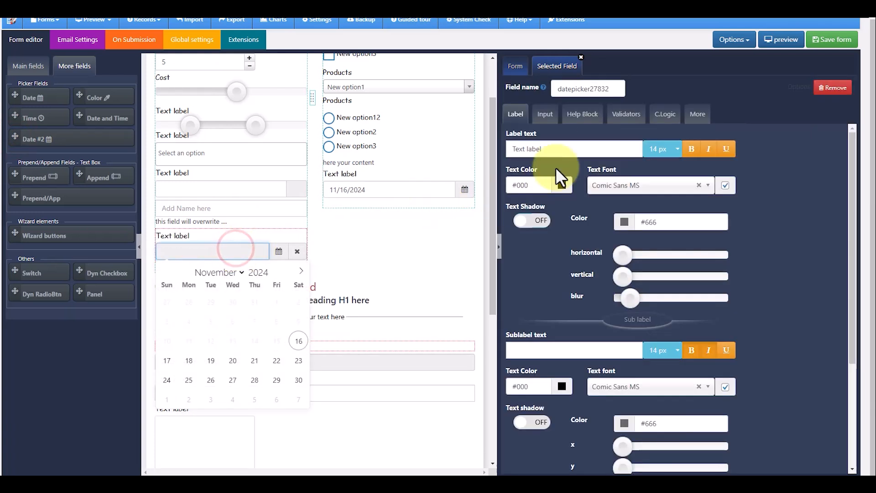
Examine the Date #2 field's input settings and its available calendar languages
left_click(548, 113)
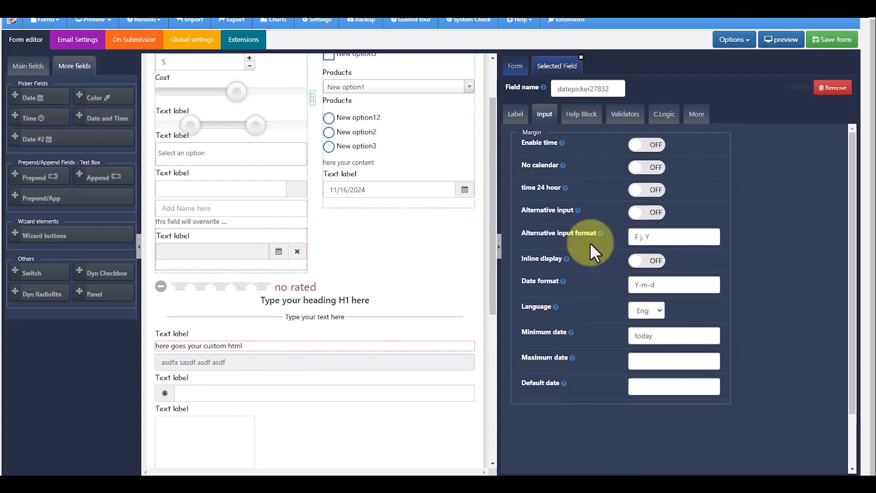
left_click(660, 307)
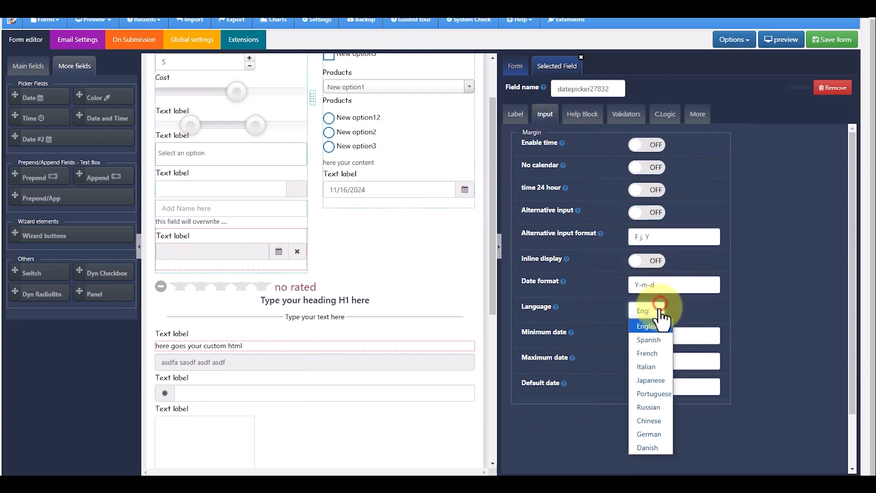
left_click(727, 310)
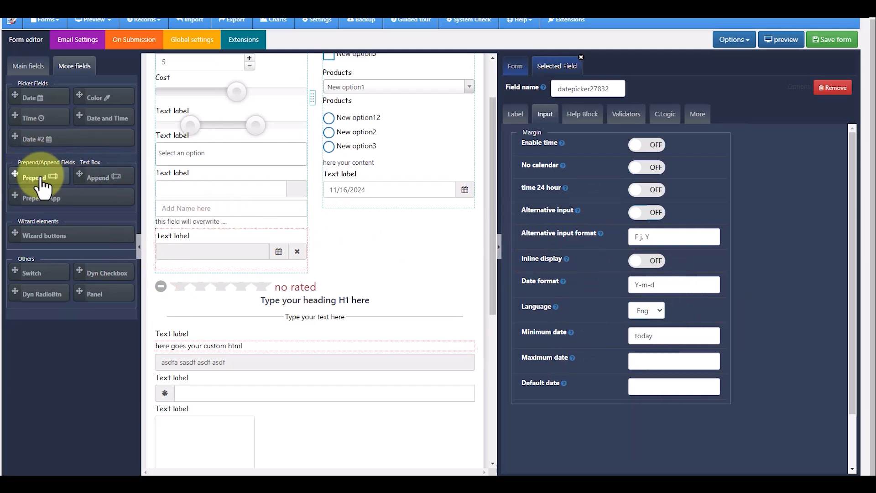
Add a Prepend/App text box below the H1 heading, with an asterisk icon prepended and a bell icon appended
left_click_drag(15, 197, 273, 338)
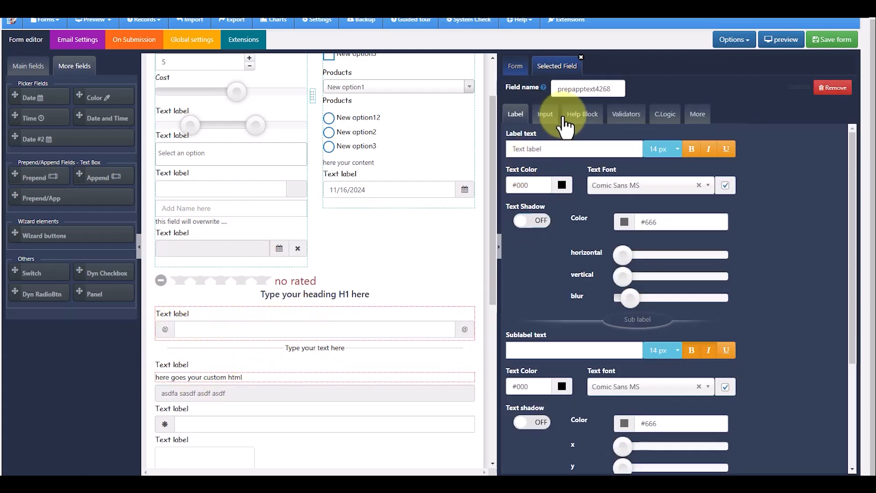
left_click(545, 114)
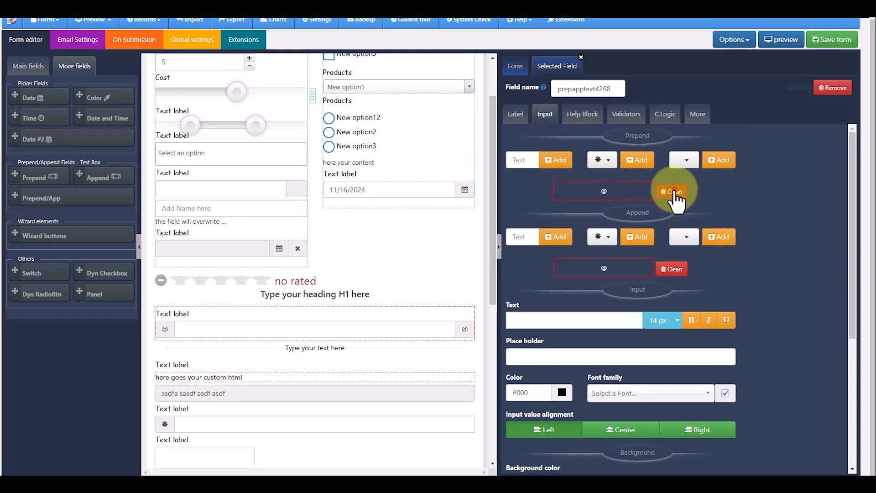
left_click(629, 160)
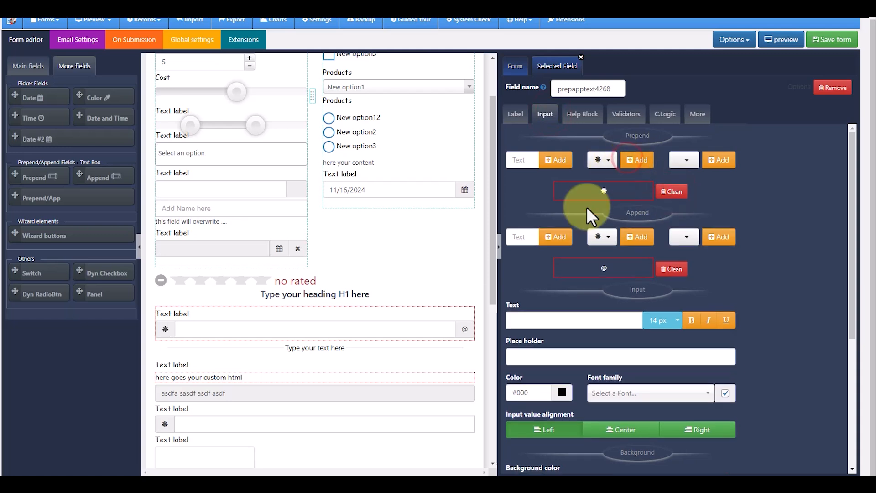
left_click(672, 269)
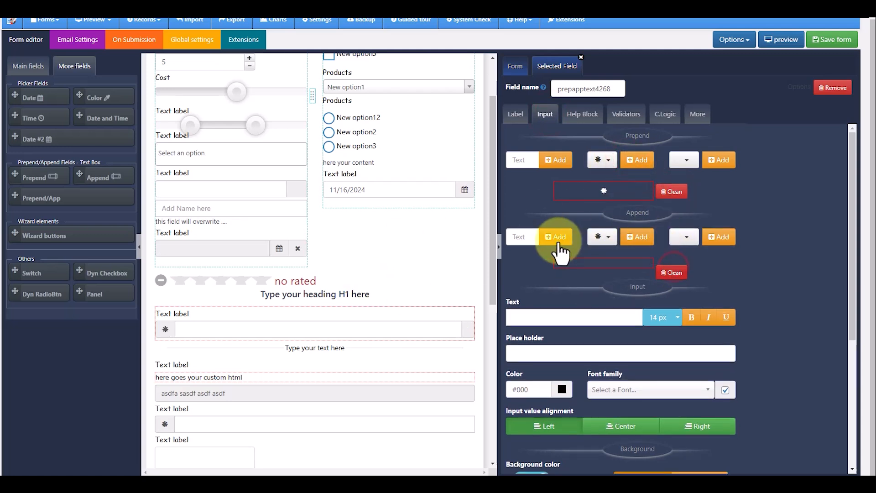
left_click(607, 237)
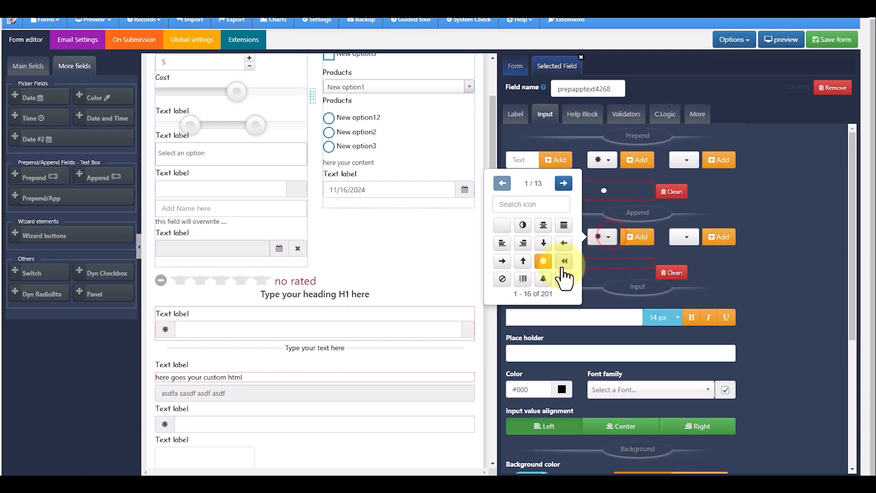
left_click(544, 279)
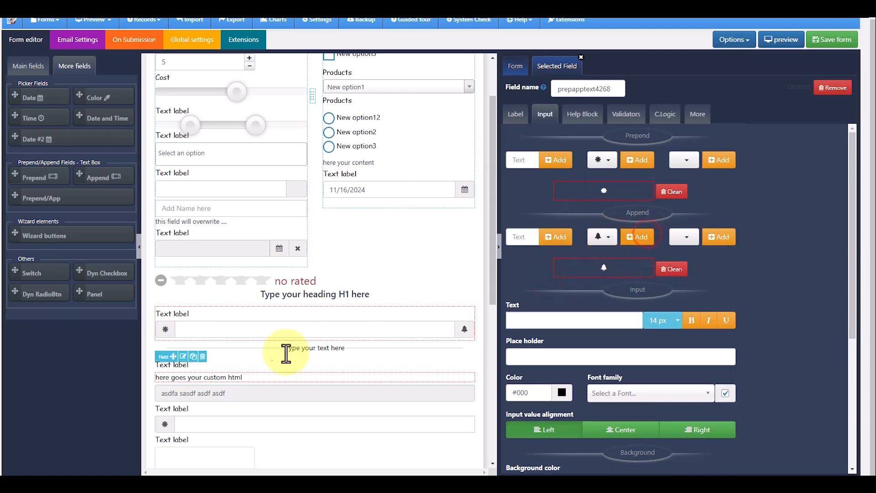
Examine the form-level wizard settings
scroll(368, 338, "down", 2)
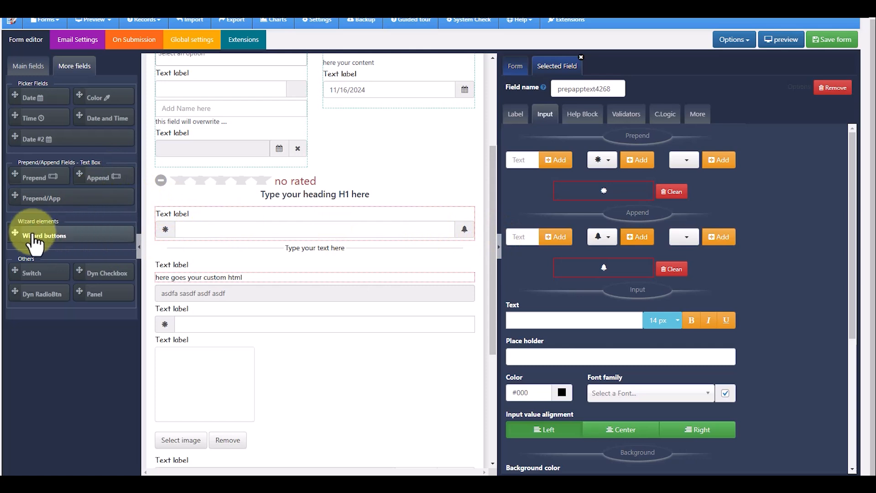
scroll(361, 231, "up", 4)
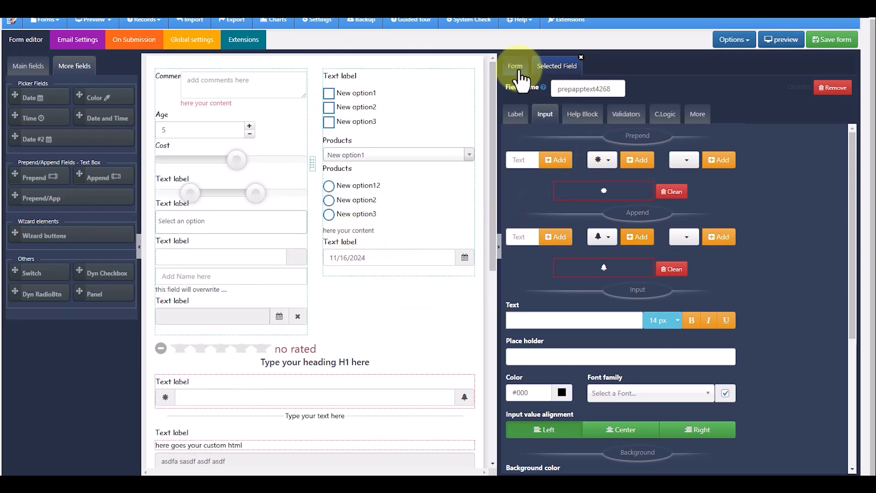
left_click(514, 66)
left_click(586, 115)
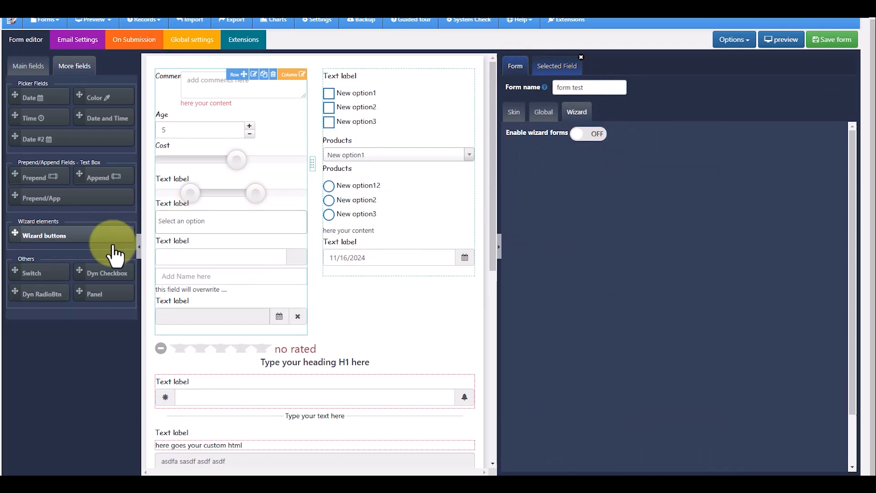
Add a switch field to the grid, move it to the end of the second column, and save the form
left_click_drag(39, 283, 224, 282)
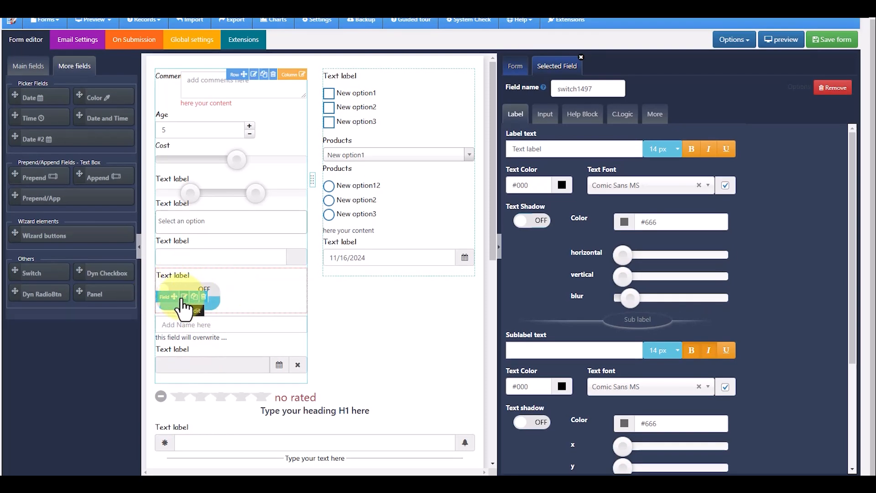
left_click_drag(163, 298, 385, 285)
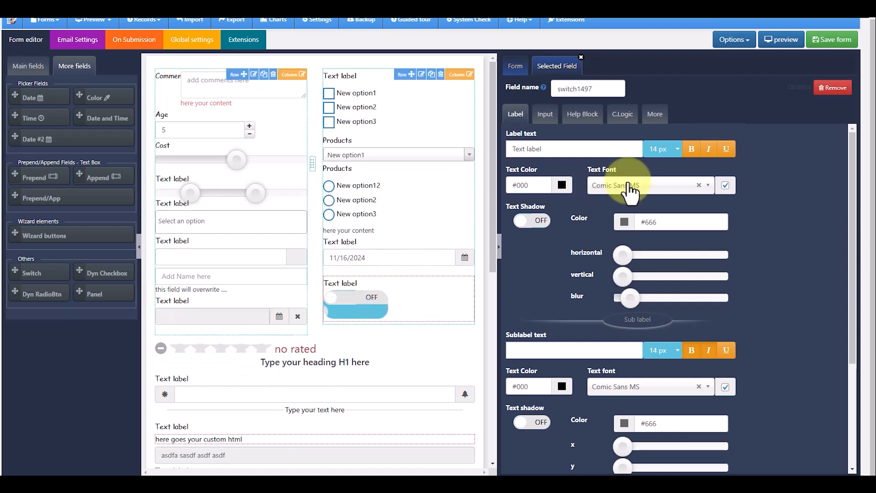
left_click(827, 42)
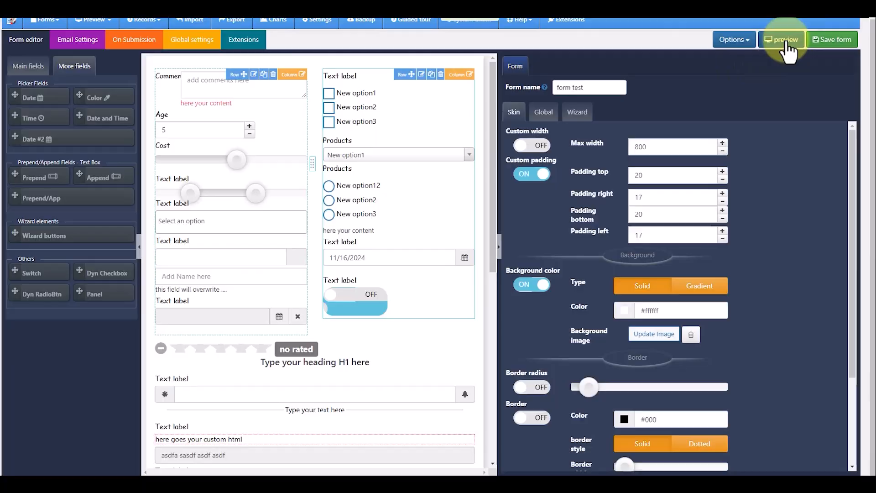
Preview the form for desktops and toggle the new switch between Yes and No
left_click(783, 40)
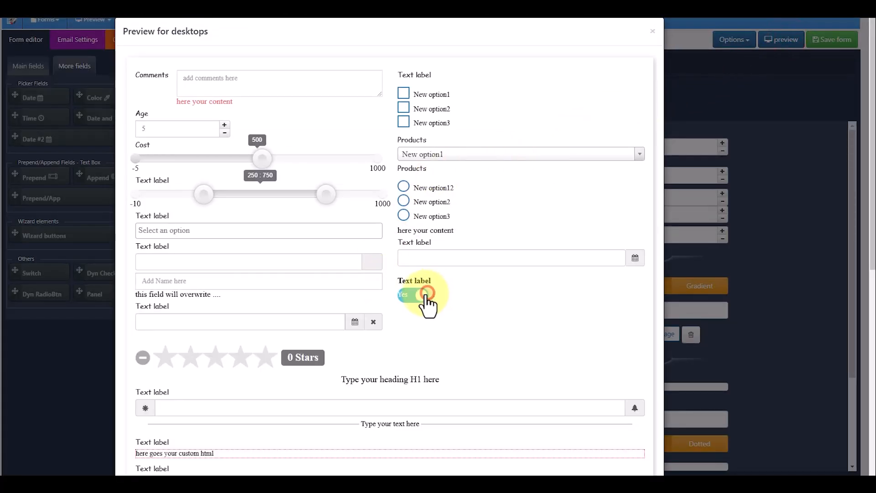
left_click(425, 302)
left_click(439, 303)
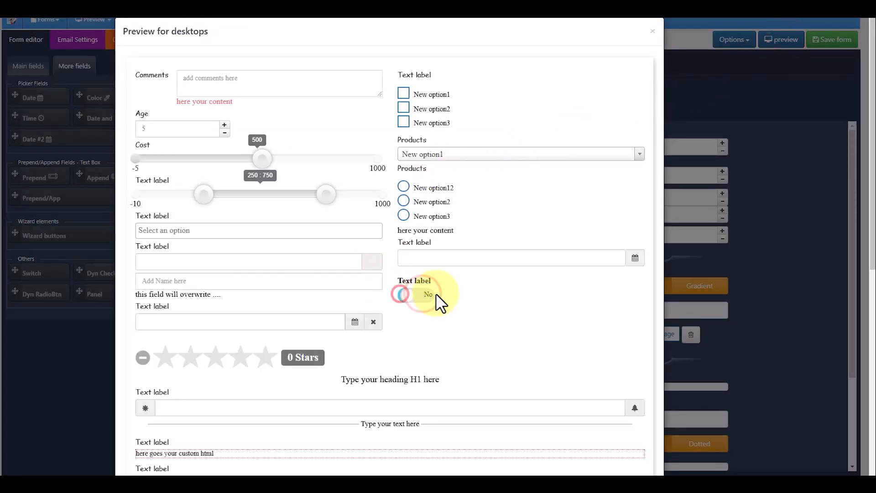
left_click(426, 303)
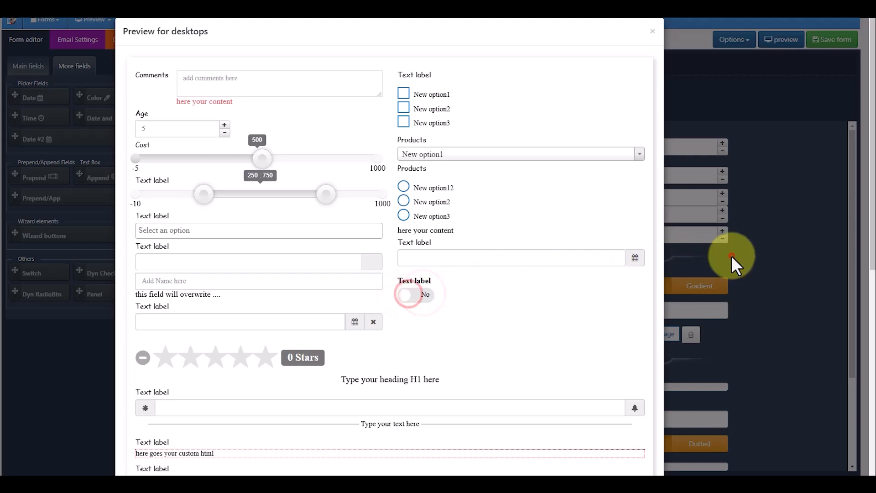
left_click(732, 264)
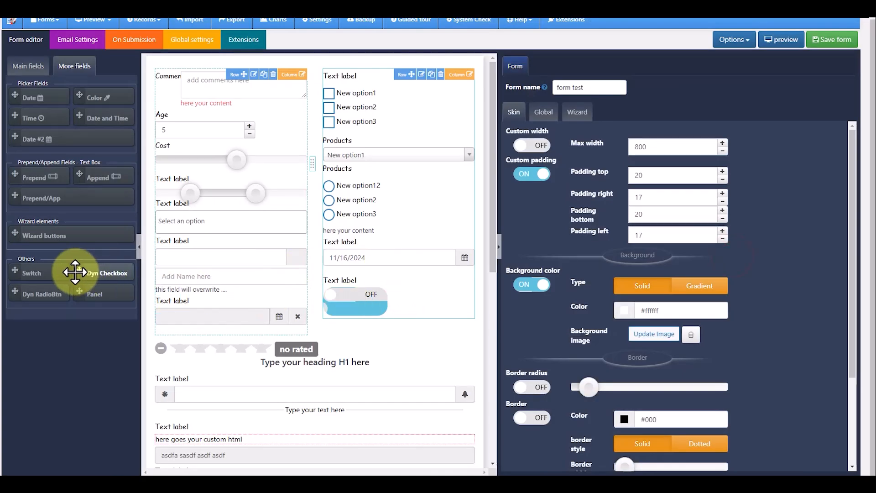
Add a Dyn Checkbox field below the H1 heading and give it a second option
left_click_drag(80, 273, 261, 374)
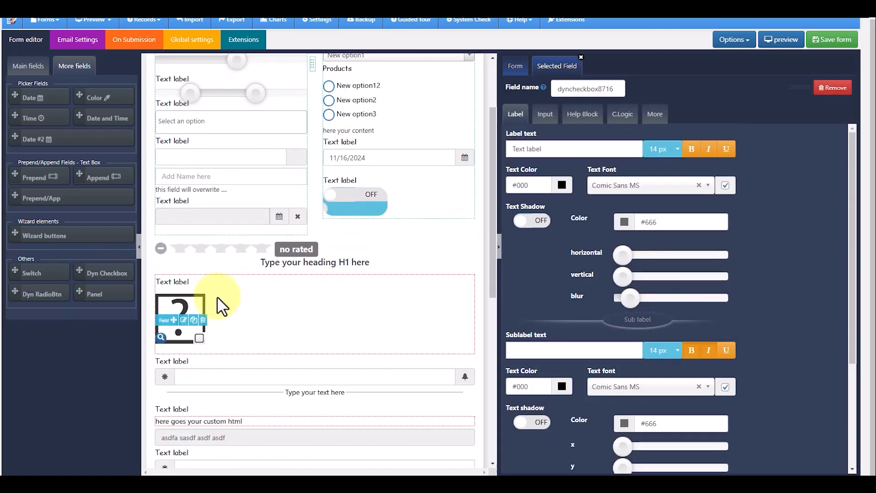
left_click(545, 115)
scroll(578, 233, "down", 2)
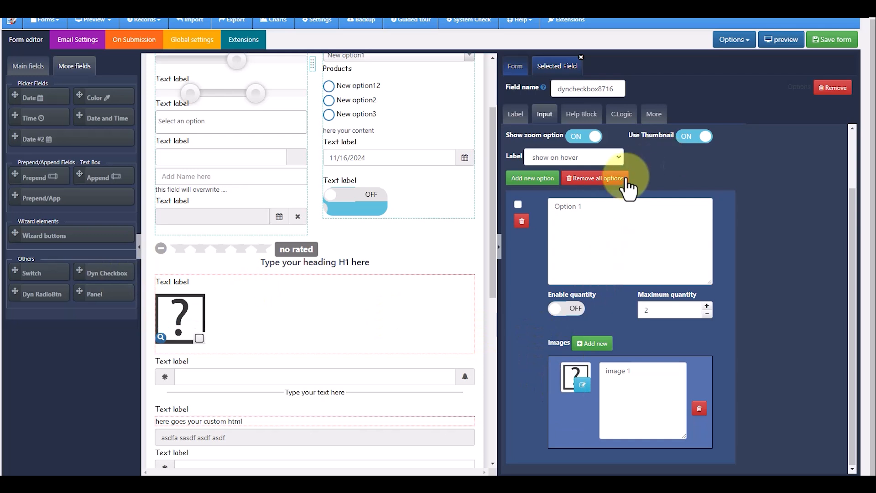
left_click(530, 178)
scroll(553, 297, "down", 3)
scroll(554, 304, "up", 3)
left_click(581, 234)
left_click_drag(597, 209, 553, 206)
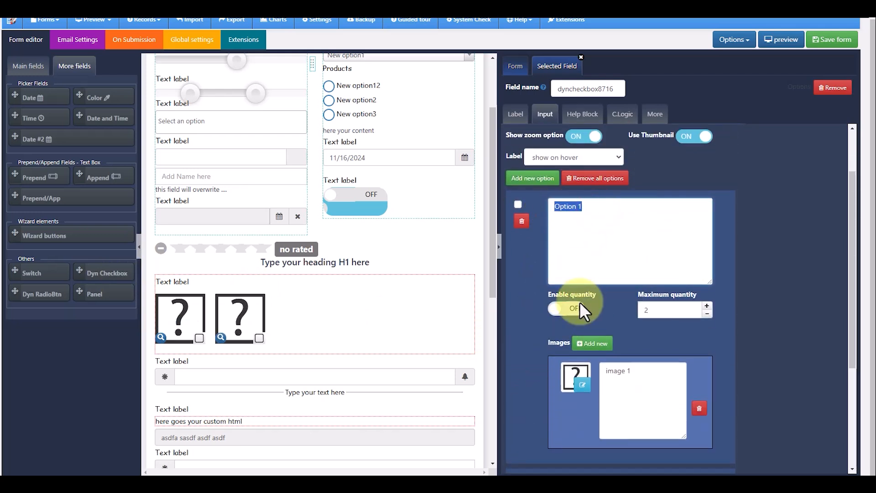
Set the dynamic checkbox labels to "put below image" and name the second option "Option 2"
left_click(565, 156)
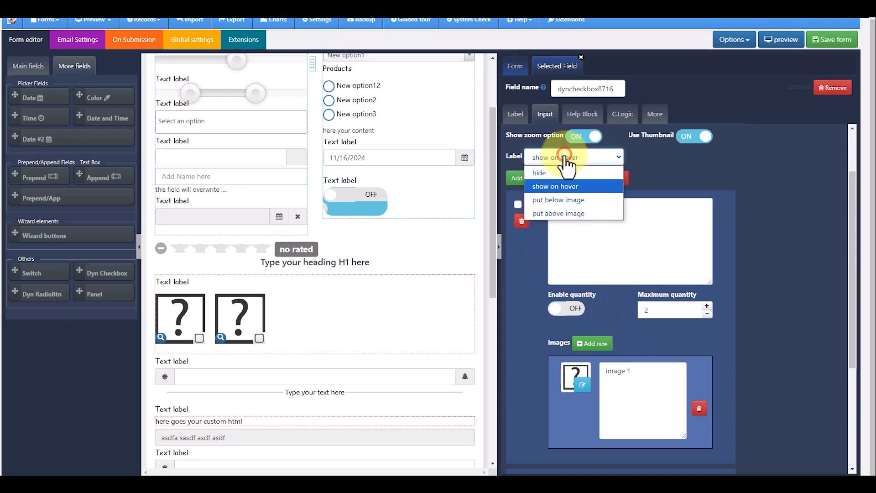
left_click(555, 199)
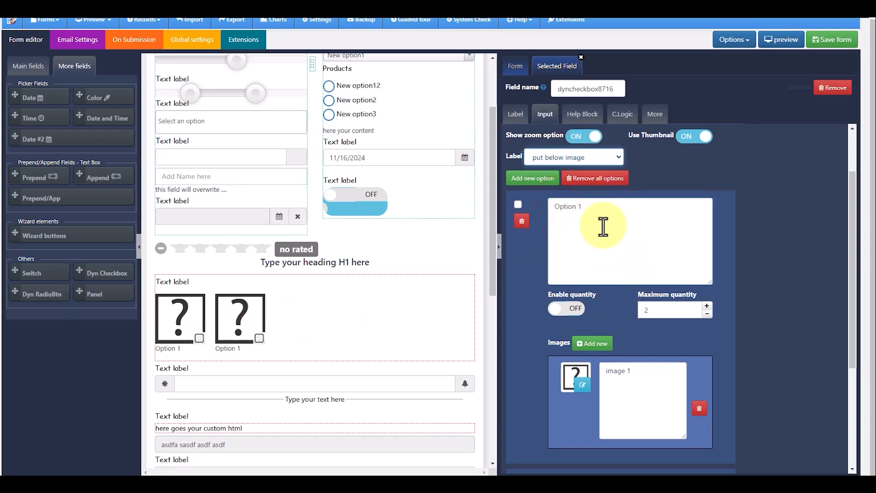
left_click_drag(584, 203, 578, 202)
scroll(597, 251, "down", 3)
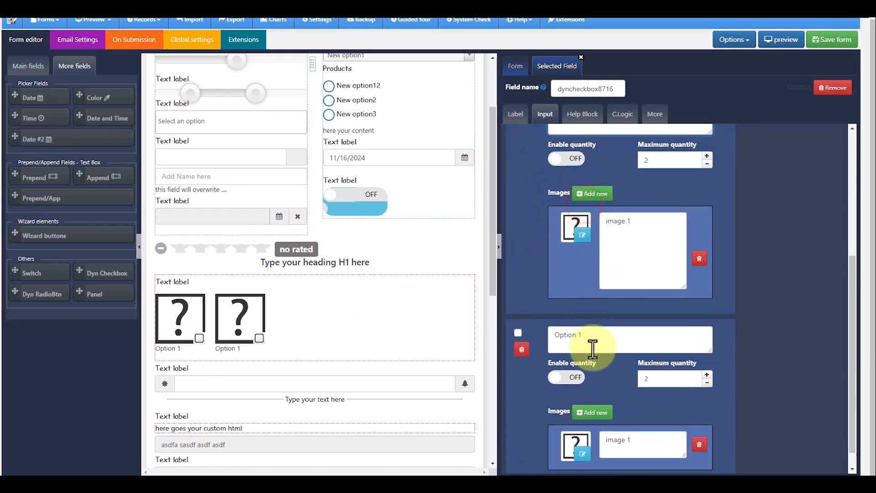
scroll(588, 339, "down", 1)
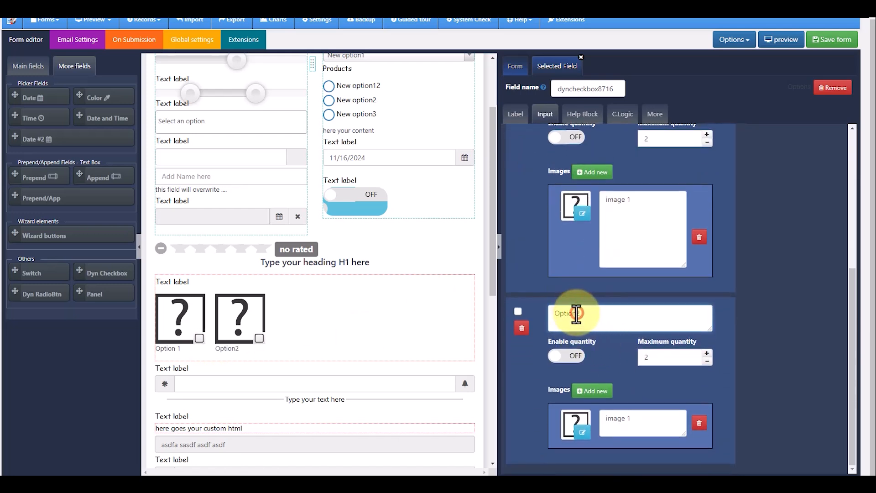
Review the image settings of the dynamic checkbox options and add three more options to the field
scroll(615, 407, "up", 3)
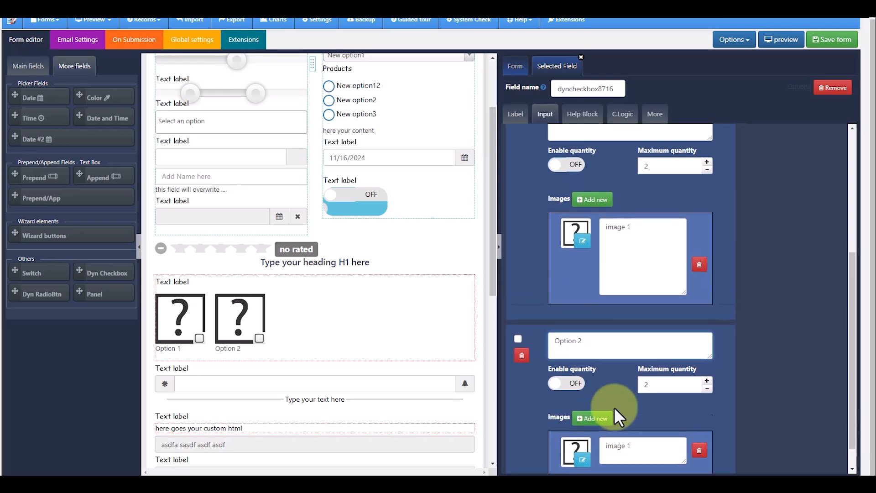
mouse_move(579, 349)
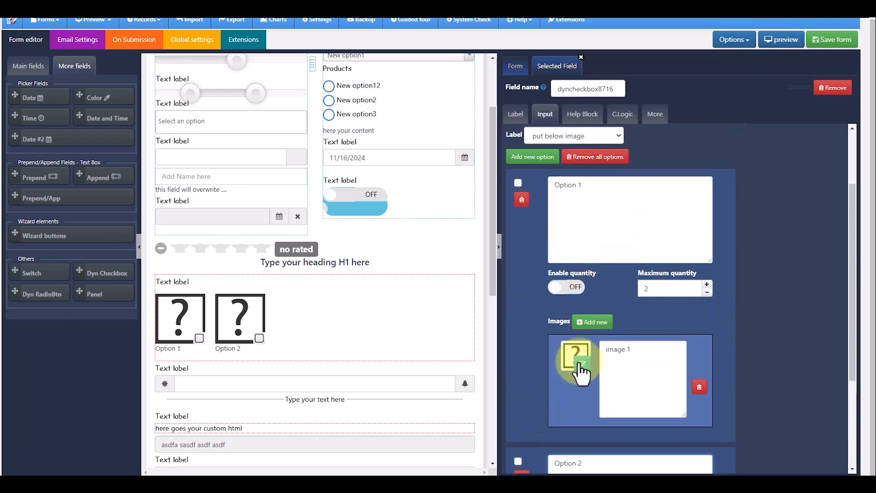
left_click(658, 372)
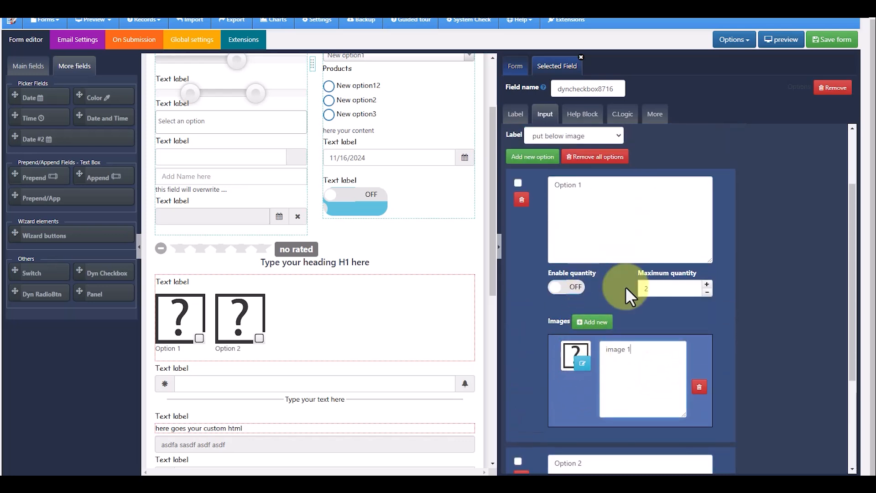
scroll(607, 347, "down", 3)
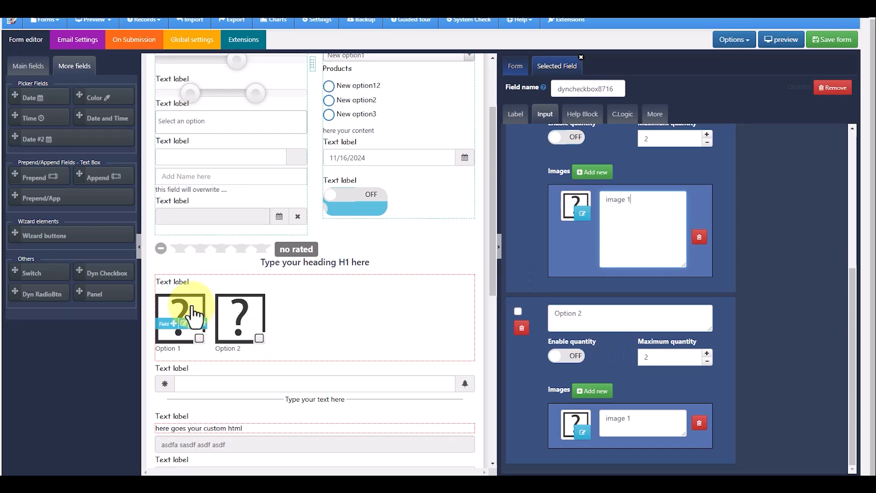
scroll(574, 261, "up", 5)
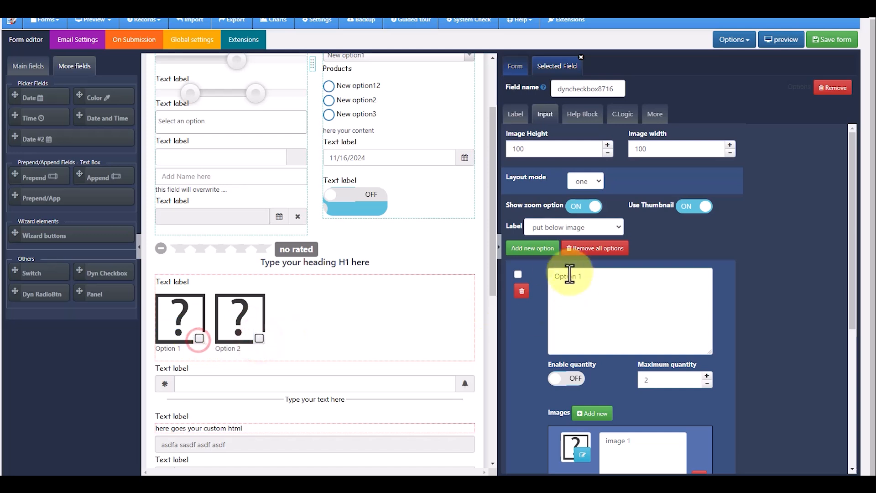
left_click(531, 248)
left_click(531, 247)
left_click(531, 247)
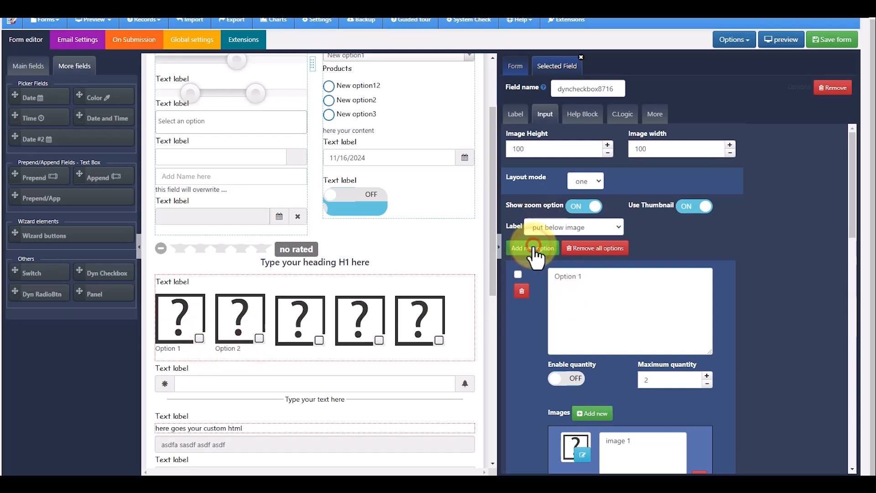
Add a Dyn RadioBtn field between the H1 heading and the dynamic checkbox
scroll(287, 365, "up", 2)
scroll(278, 359, "down", 3)
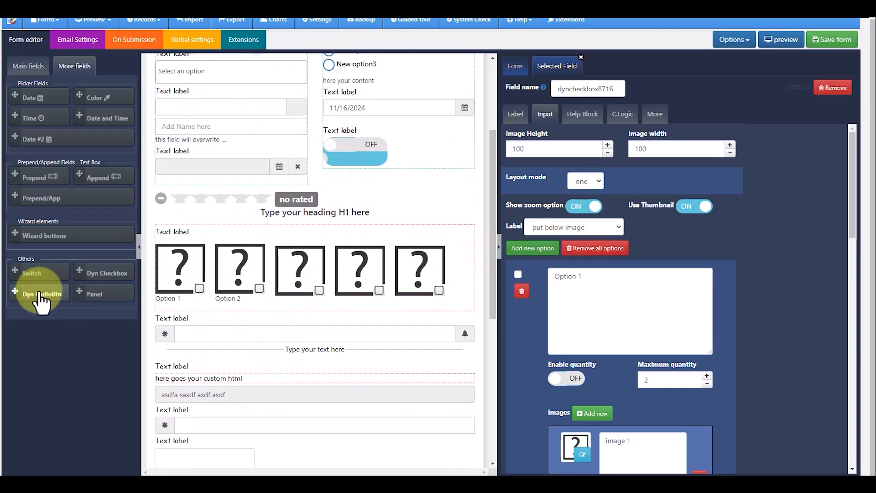
left_click_drag(15, 291, 230, 257)
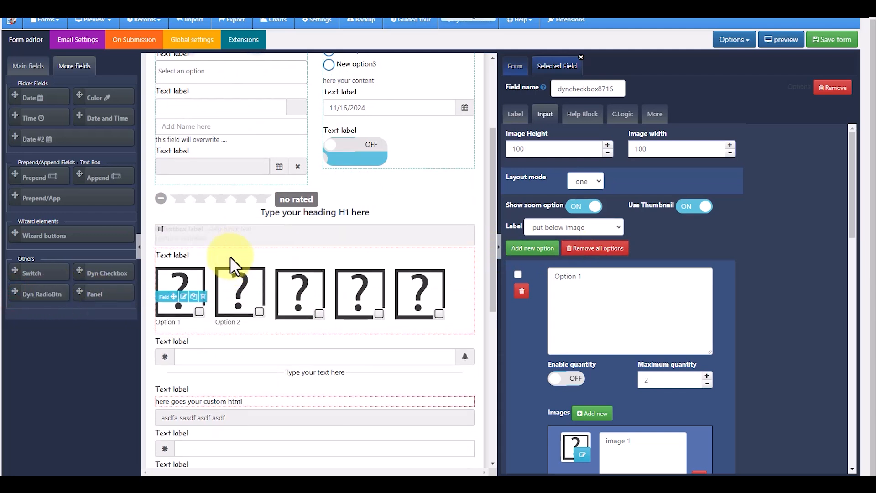
left_click(252, 241)
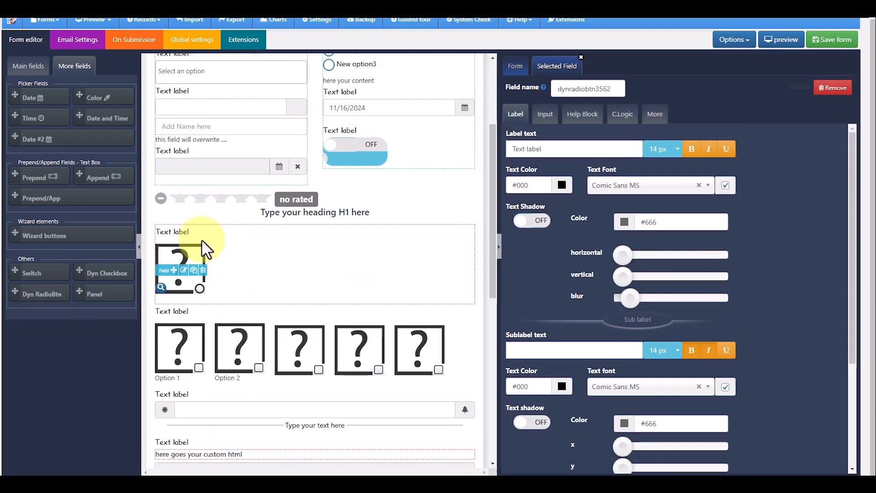
Add four more options to the dynamic radio button field
left_click(545, 115)
left_click(546, 249)
left_click(546, 249)
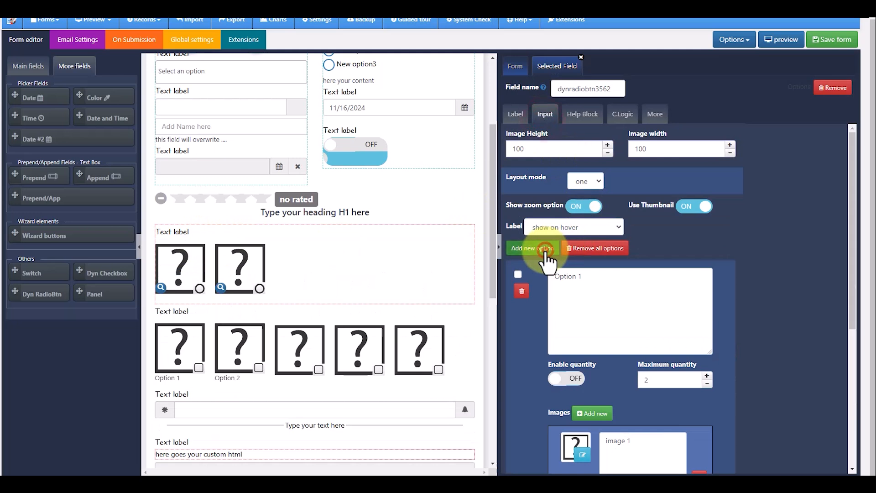
left_click(546, 249)
left_click(546, 249)
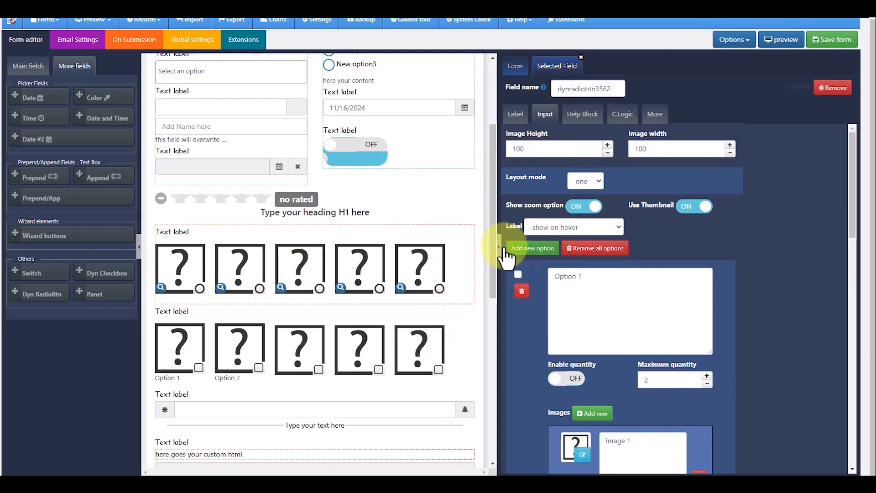
Try layout mode two on the dynamic radio button field and examine the custom image slots of its options
left_click(585, 182)
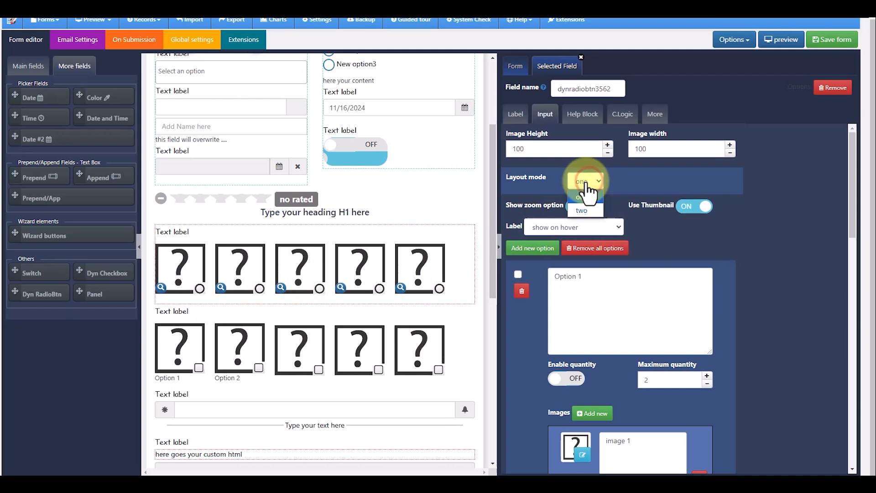
left_click(589, 212)
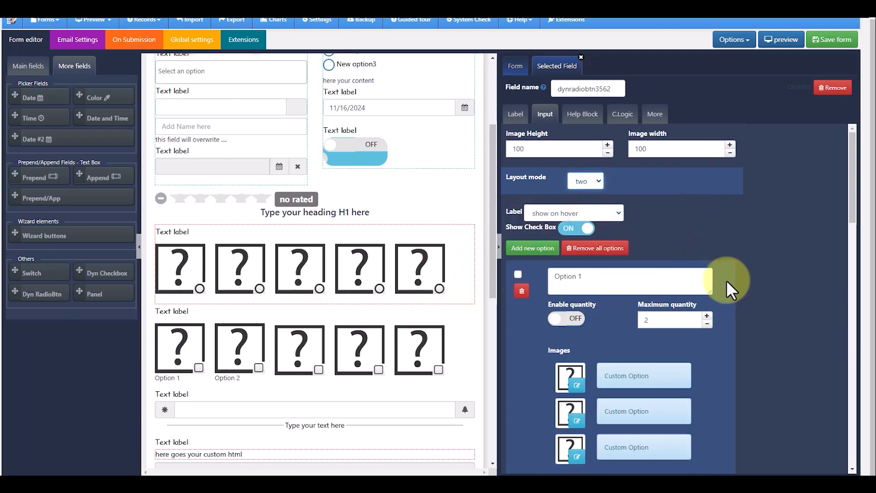
scroll(730, 310, "down", 2)
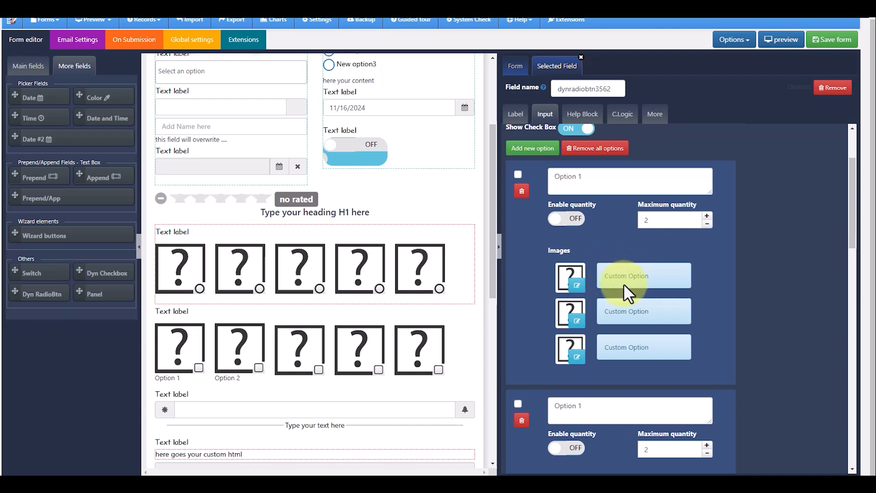
left_click(618, 273)
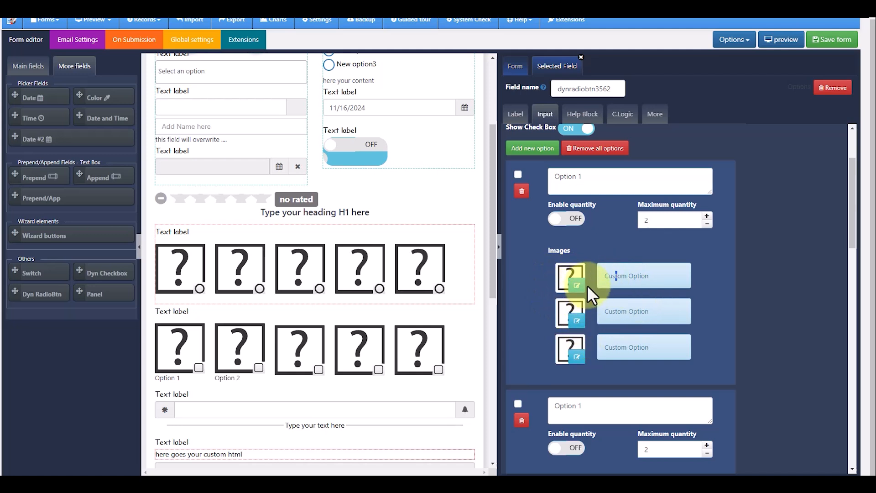
left_click(607, 286)
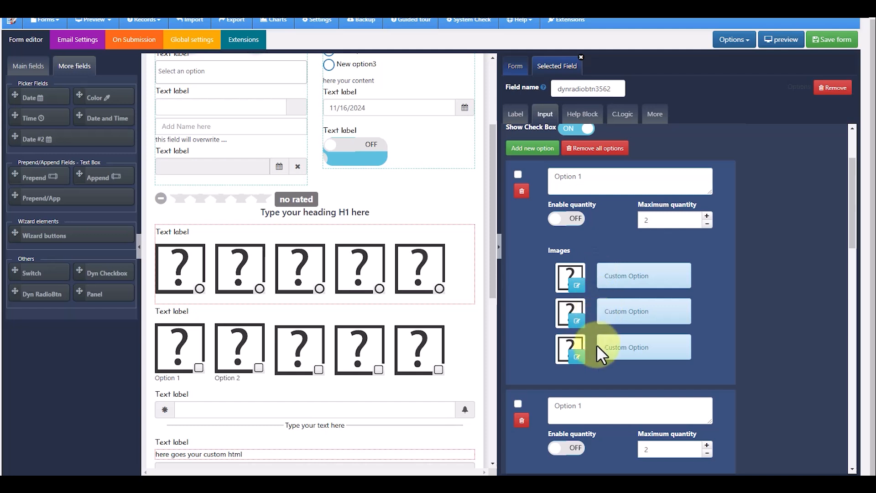
scroll(587, 316, "down", 4)
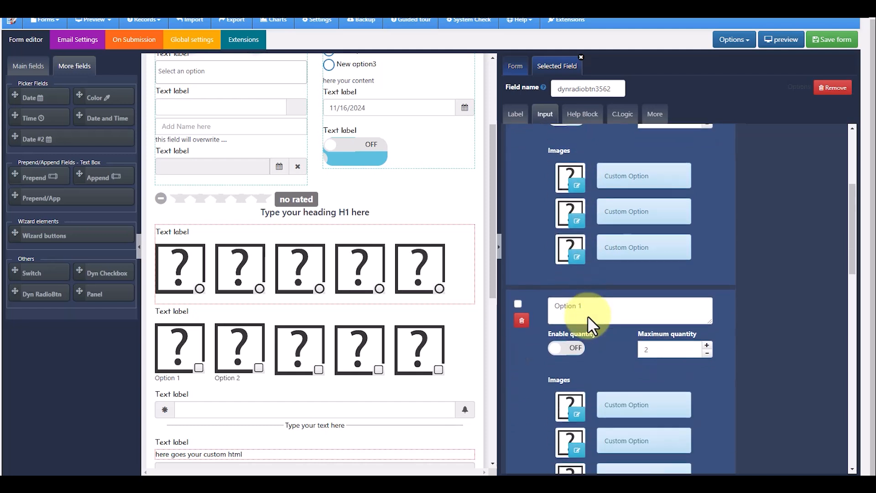
scroll(608, 251, "up", 3)
scroll(608, 251, "down", 4)
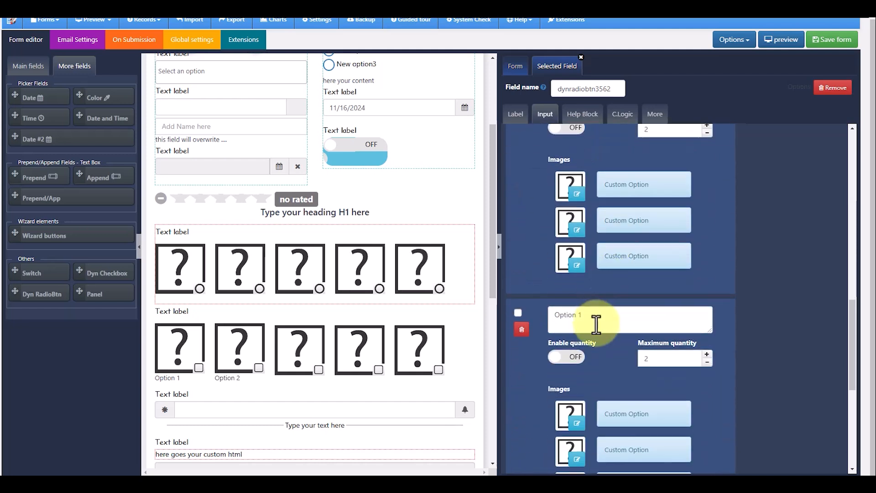
scroll(596, 325, "up", 10)
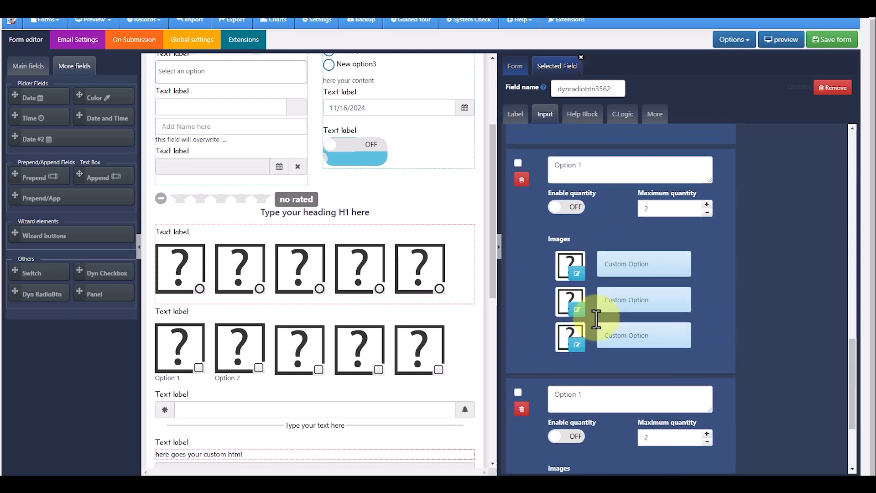
Return the dynamic radio button field to layout mode one
left_click(557, 211)
left_click(556, 214)
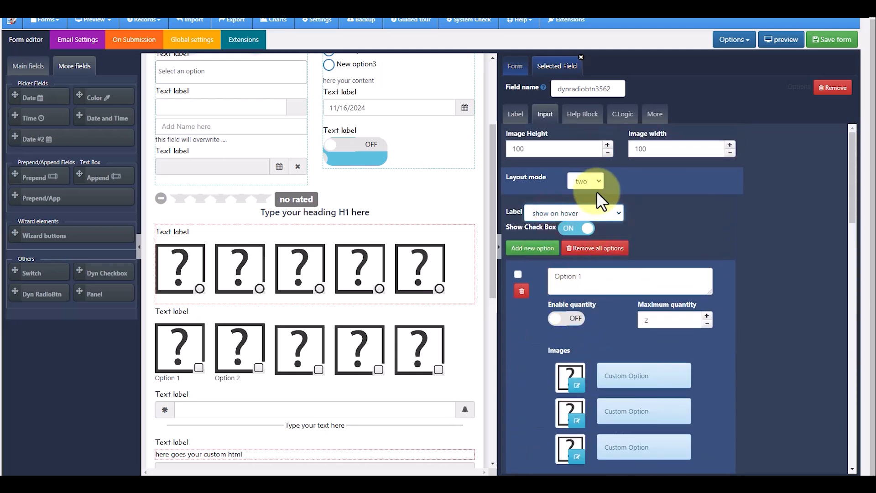
left_click(585, 197)
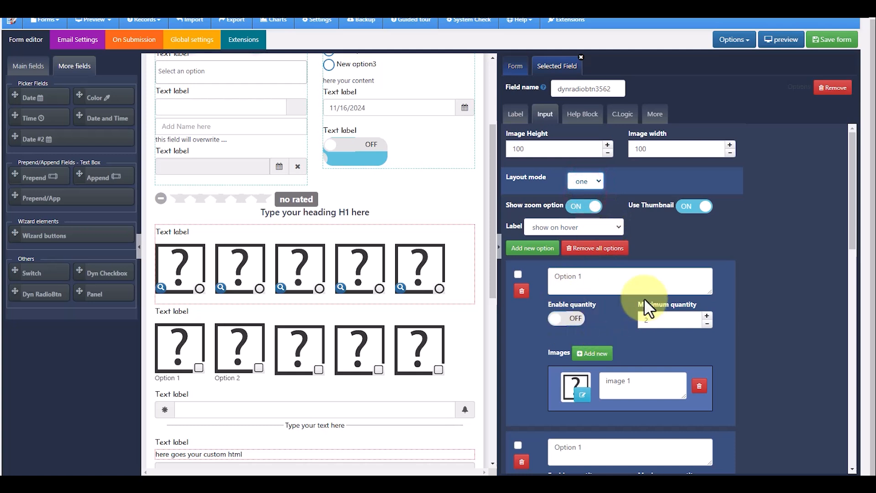
Enable quantity on the last dynamic radio button option and set its maximum quantity to 4
scroll(735, 315, "down", 5)
scroll(733, 323, "up", 2)
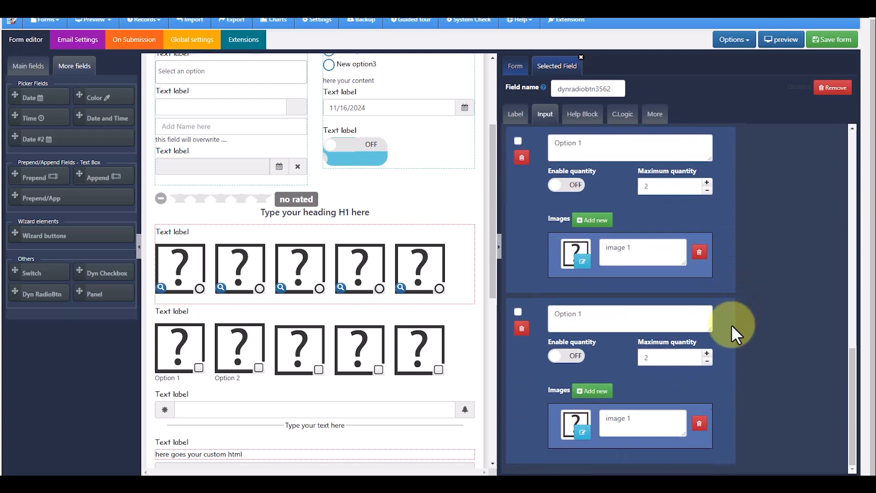
left_click(596, 313)
left_click(707, 353)
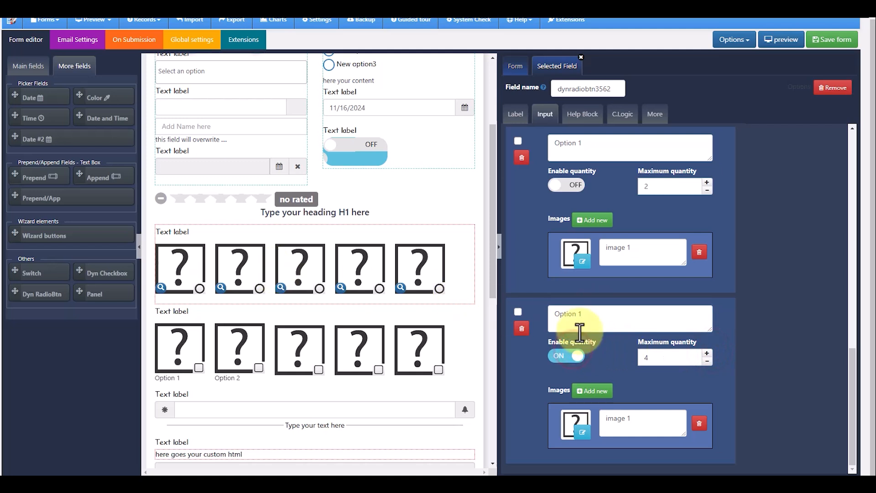
scroll(574, 305, "up", 2)
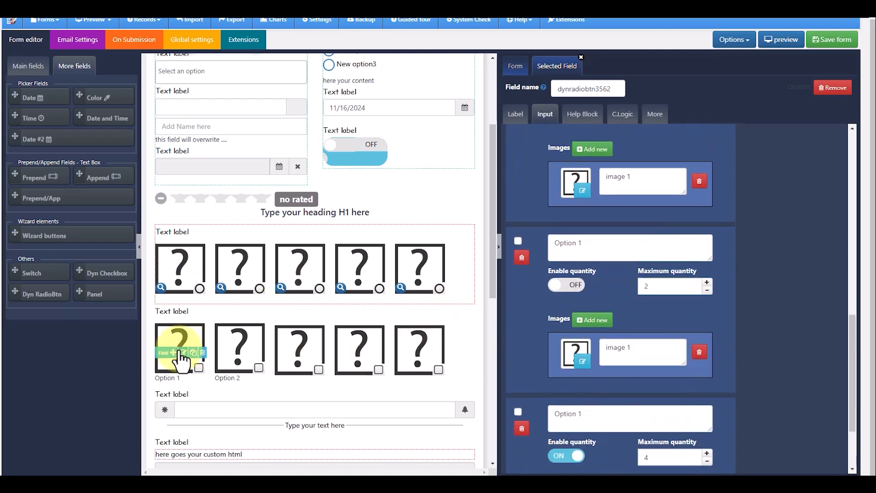
Enable quantity on the first option of the dynamic checkbox field and save the form
left_click(182, 353)
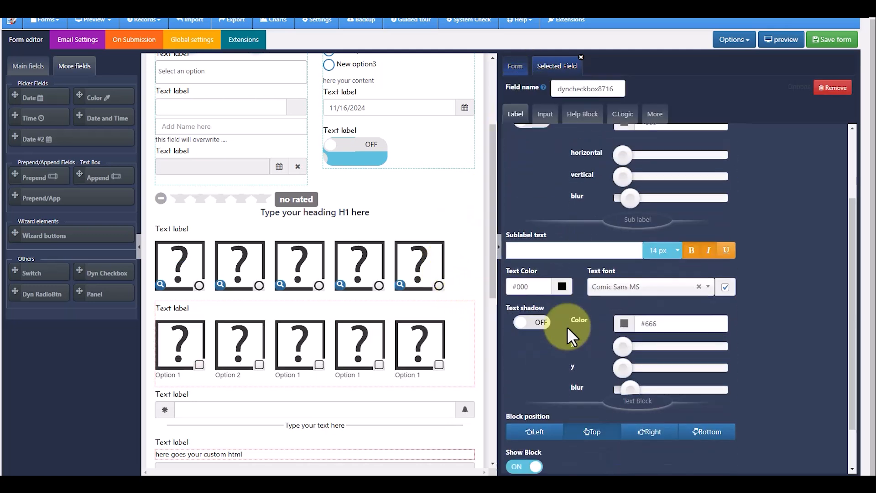
left_click(544, 114)
scroll(612, 323, "down", 3)
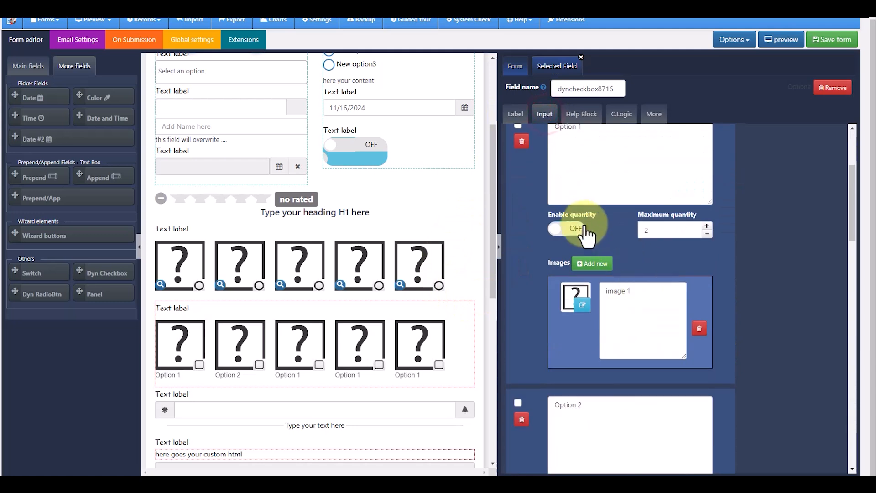
left_click(574, 228)
scroll(432, 305, "down", 10)
left_click(840, 40)
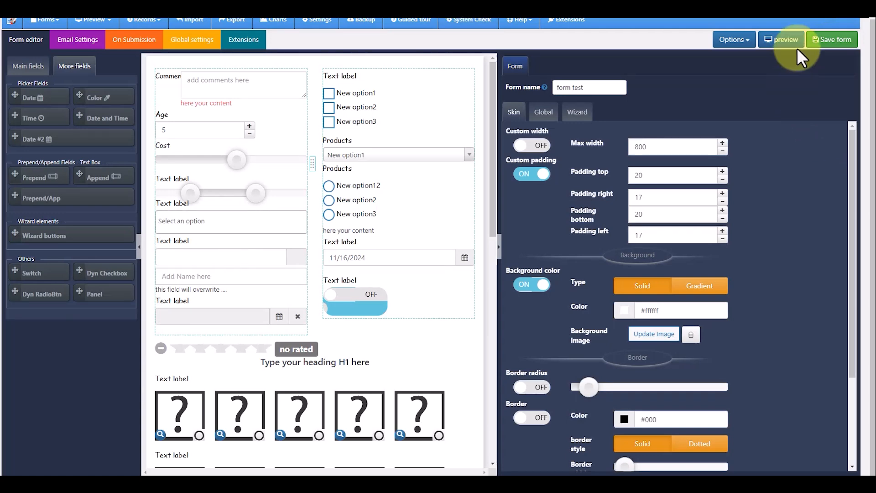
Preview the form for desktops and test selecting the different dynamic radio button options
left_click(783, 41)
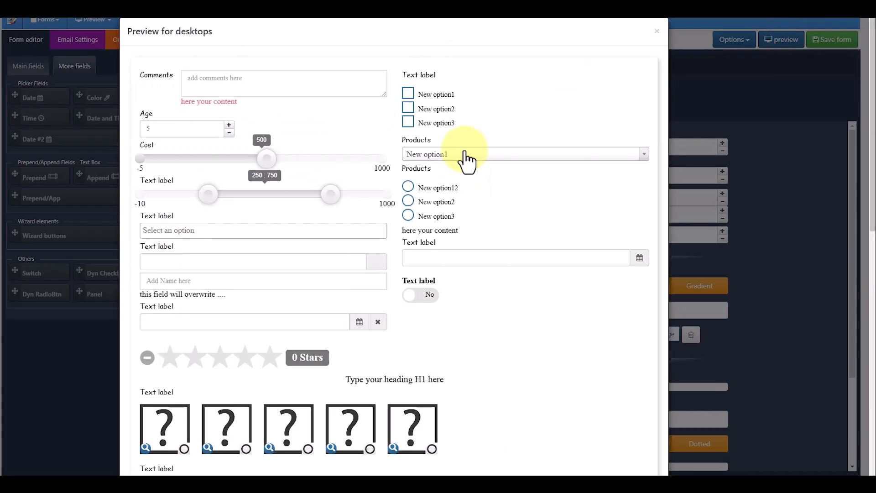
scroll(461, 173, "down", 3)
scroll(459, 180, "down", 6)
scroll(459, 181, "up", 3)
left_click(300, 156)
left_click(357, 145)
left_click(227, 153)
left_click(173, 153)
left_click(277, 143)
left_click(333, 151)
left_click(404, 147)
Test the first four dynamic checkbox options and the quantity controls in the preview, raising the first checkbox option's quantity to 2
left_click(340, 230)
left_click(287, 223)
left_click(227, 239)
left_click(171, 231)
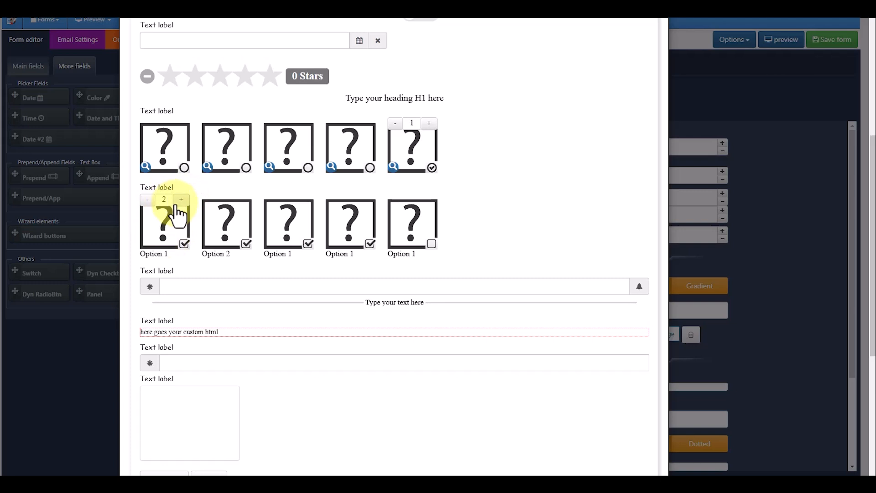
left_click(396, 124)
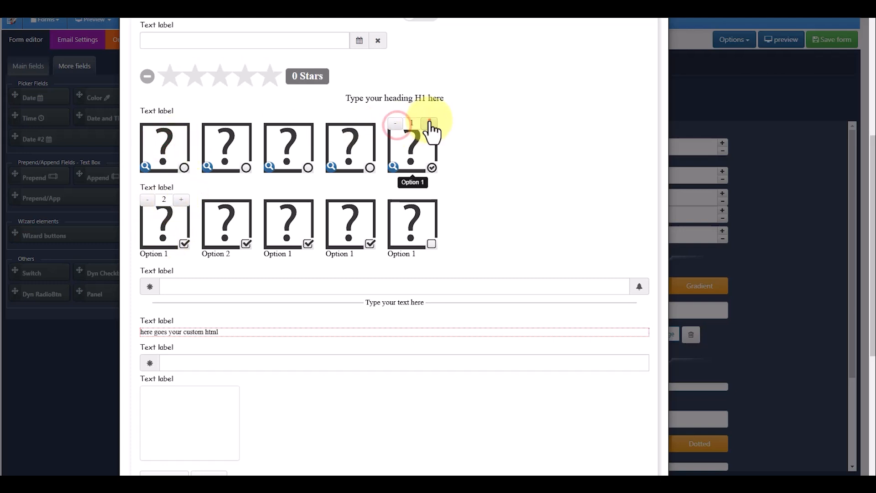
left_click(761, 112)
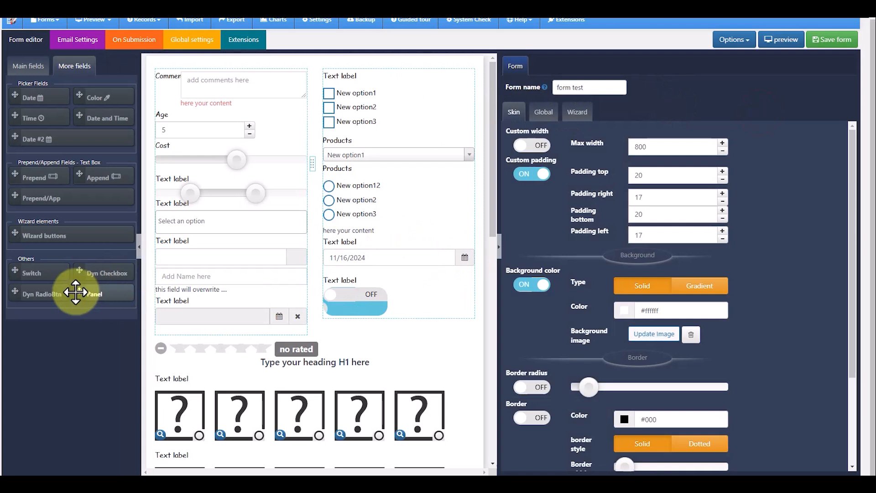
Add a Panel field between the H1 heading and the dynamic radio button field
scroll(192, 311, "down", 3)
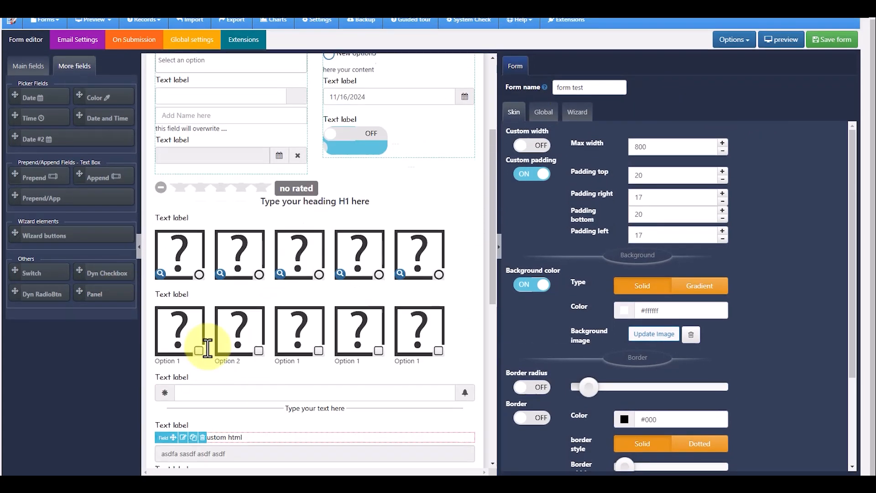
scroll(155, 296, "down", 2)
scroll(155, 295, "up", 1)
left_click_drag(80, 292, 239, 190)
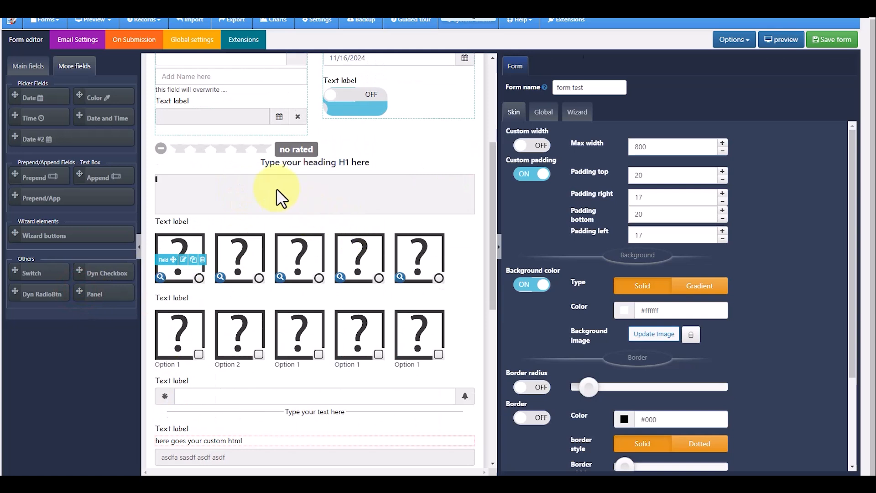
left_click(276, 201)
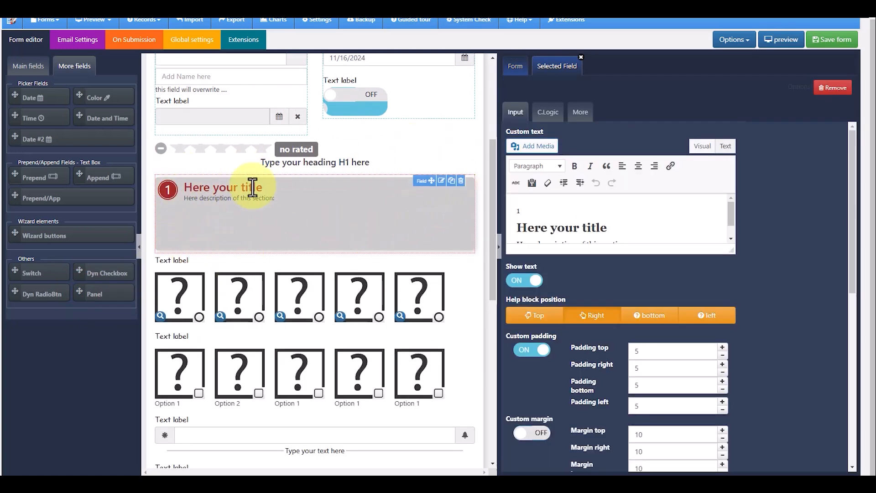
Move the dynamic radio button and dynamic checkbox fields into the panel and save the form
mouse_move(226, 297)
left_click_drag(167, 297, 231, 248)
left_click_drag(160, 343, 213, 290)
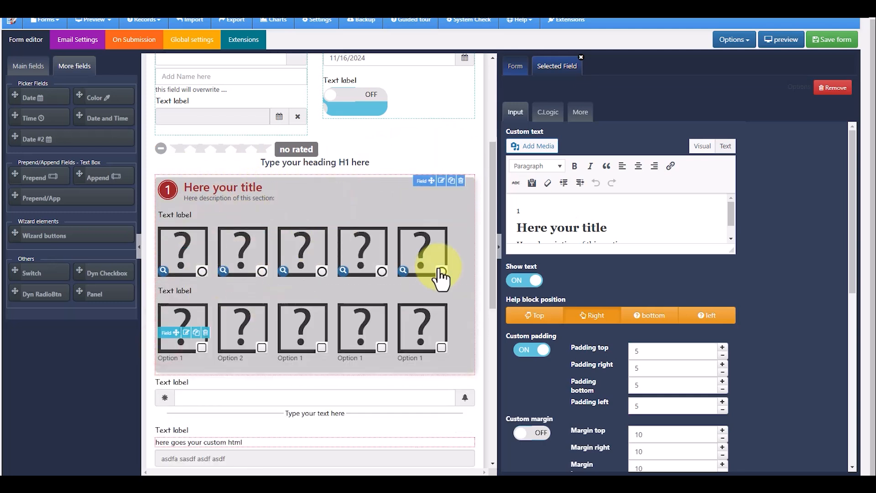
left_click(836, 41)
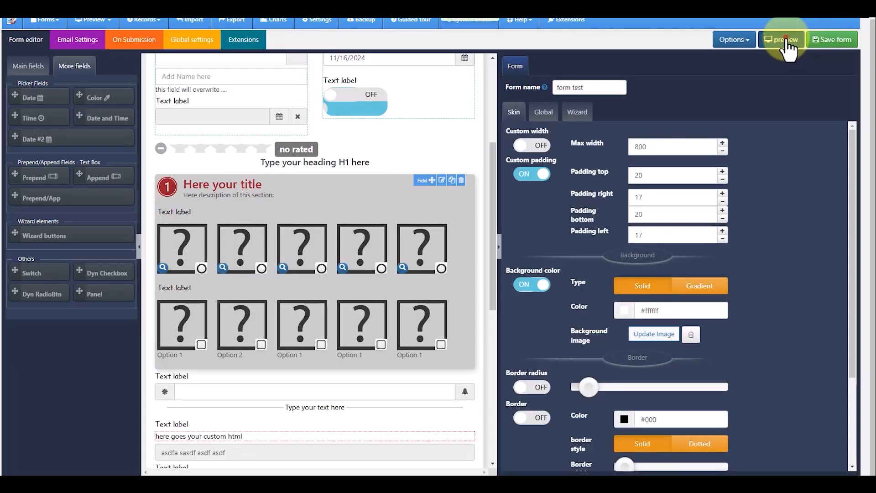
Preview the form and test the panel's heading text and dynamic radio button options
left_click(786, 41)
scroll(434, 255, "down", 5)
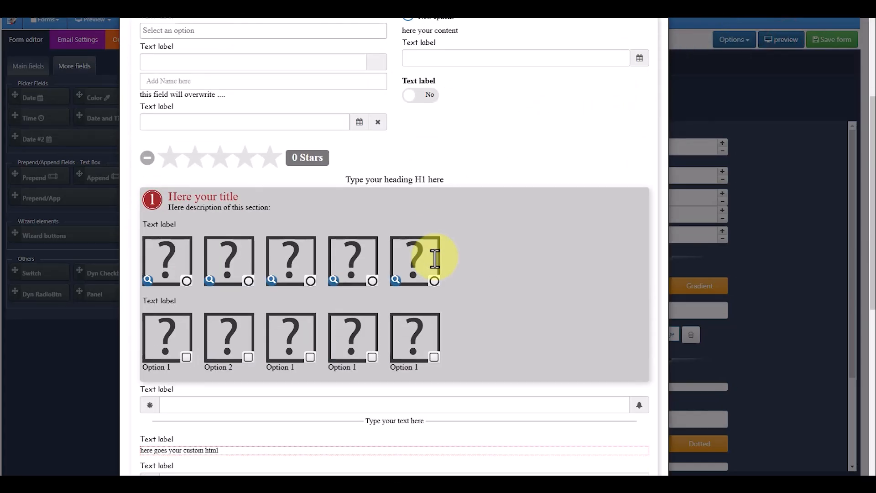
scroll(434, 258, "down", 2)
scroll(320, 274, "up", 1)
left_click_drag(170, 147, 282, 155)
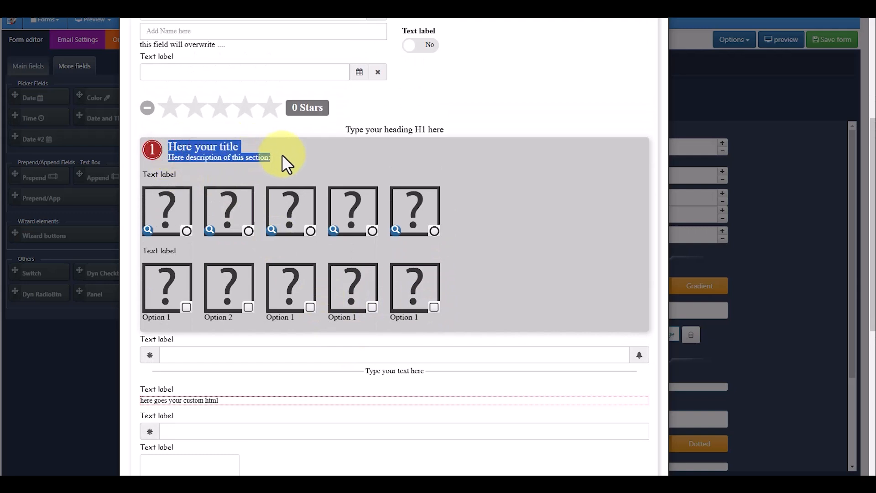
left_click(281, 155)
left_click(245, 208)
left_click(287, 210)
left_click(338, 209)
left_click(405, 210)
Check all five dynamic checkbox options in the previewed panel and select the first dynamic radio button option
left_click(407, 287)
left_click(349, 283)
left_click(303, 291)
left_click(225, 290)
left_click(170, 283)
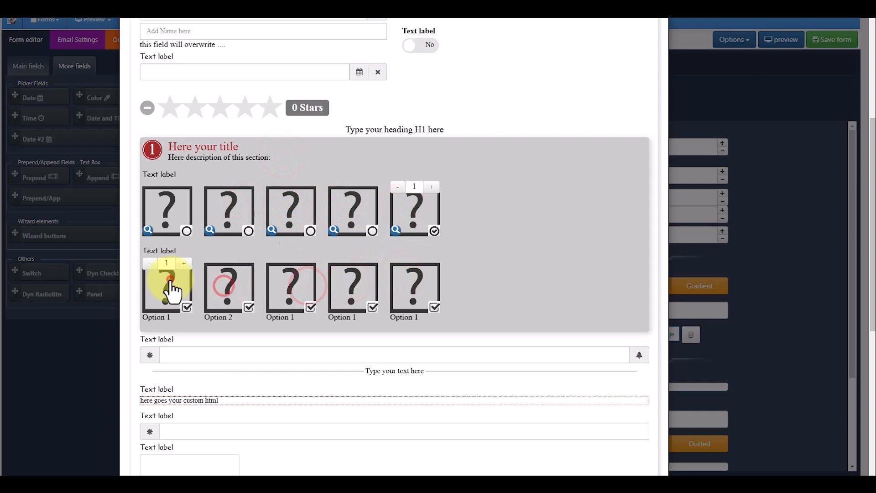
left_click(168, 210)
left_click(512, 227)
Enter the CAPTCHA code at the end of the previewed form and submit it
scroll(418, 321, "down", 4)
scroll(417, 320, "down", 4)
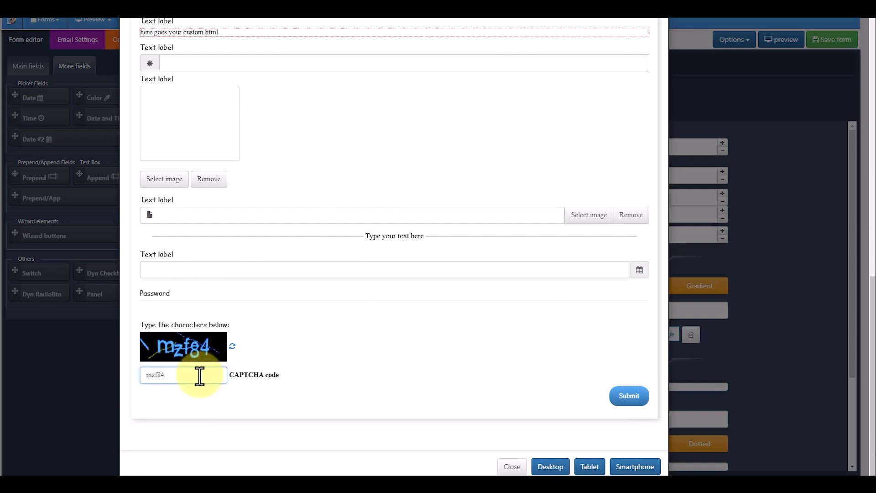
left_click(630, 396)
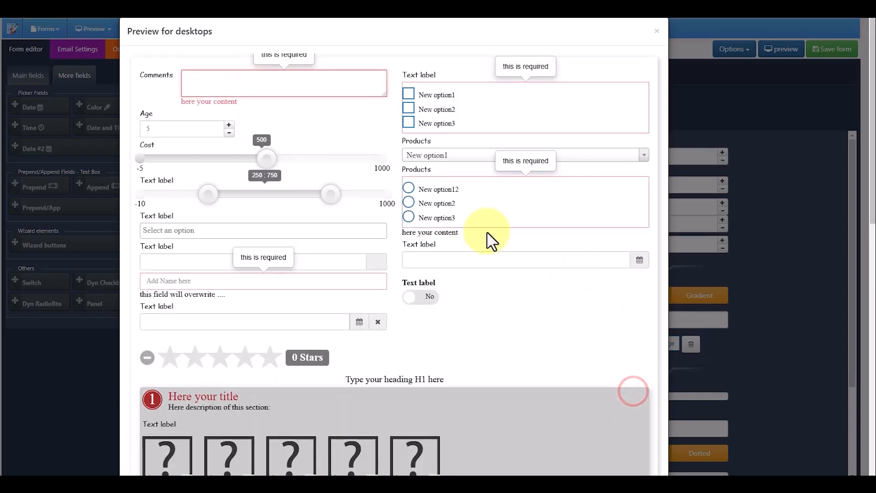
Fill the required fields with "asdf" for Comments and the name, ticking New option2 in the checkboxes and in the Products radio group
left_click(202, 90)
type("asdf")
left_click(408, 108)
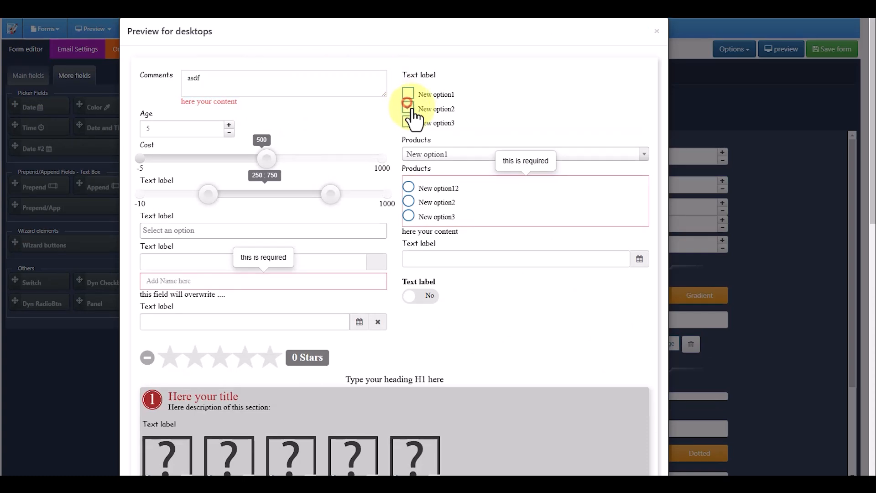
left_click(413, 201)
left_click(225, 280)
type("asdf")
scroll(522, 344, "down", 5)
scroll(522, 344, "down", 4)
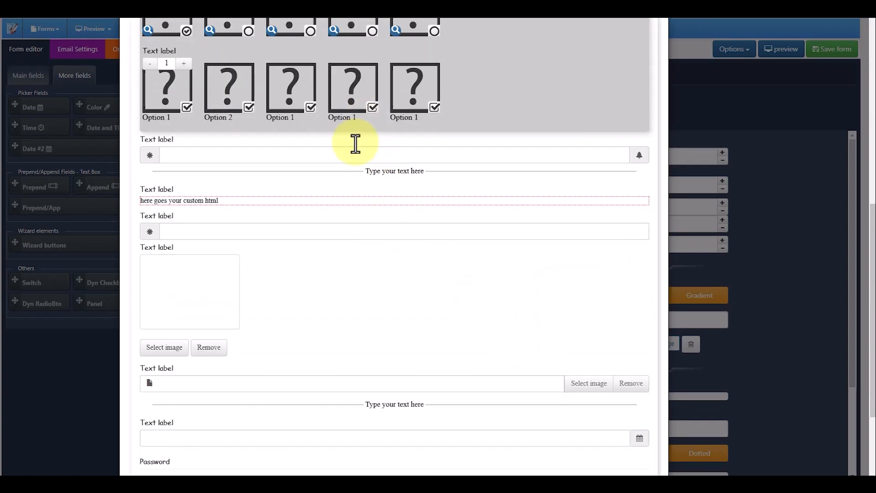
scroll(330, 309, "down", 4)
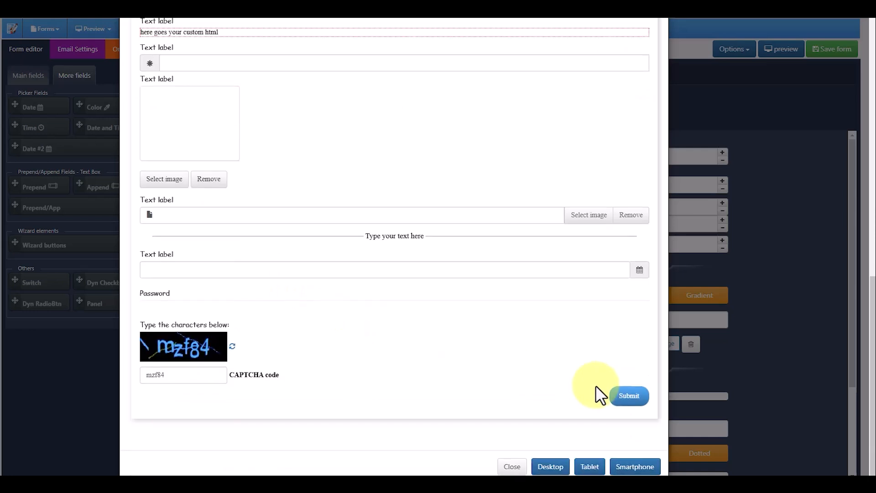
Submit the completed trial form and close the preview
left_click(636, 395)
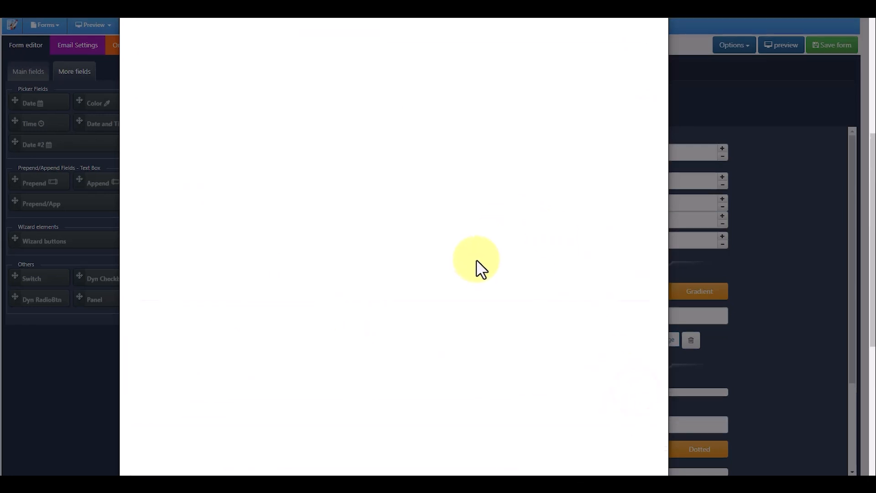
left_click(682, 89)
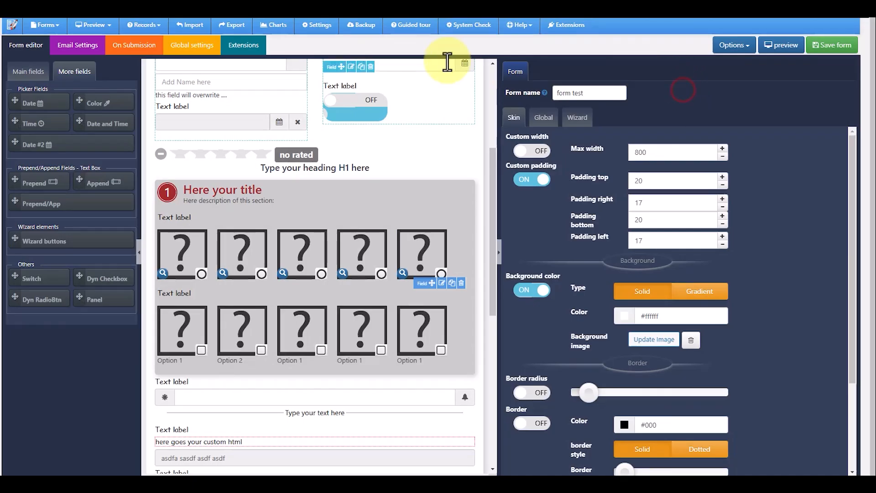
Leave the form editor and open the newest submission record of "form test" to review its submitted field data
left_click(316, 28)
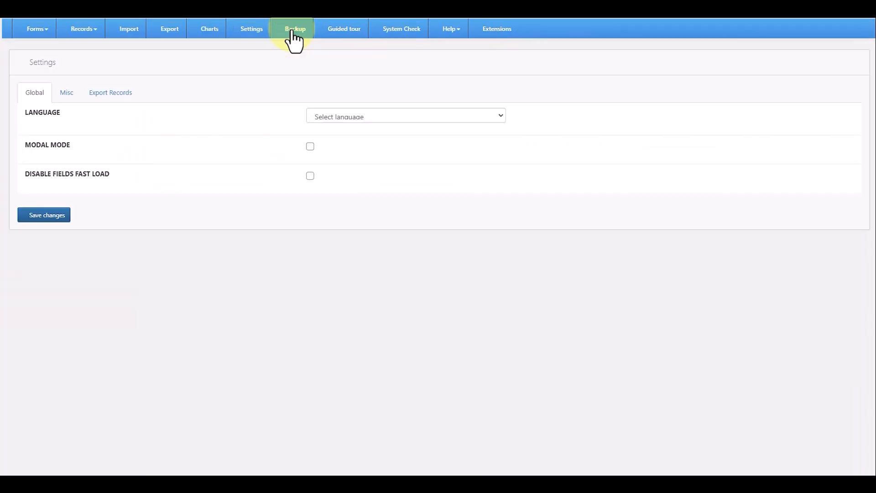
left_click(94, 28)
left_click(103, 45)
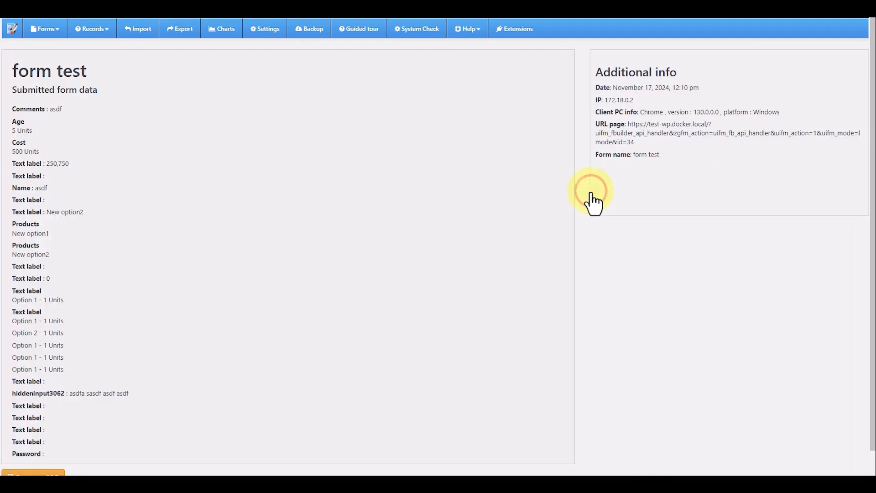
scroll(392, 191, "down", 1)
scroll(201, 293, "up", 1)
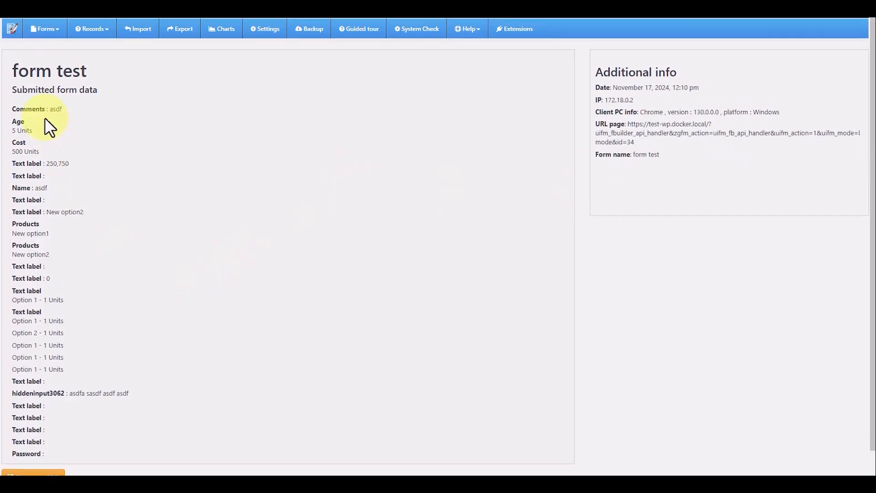
left_click_drag(12, 67, 127, 443)
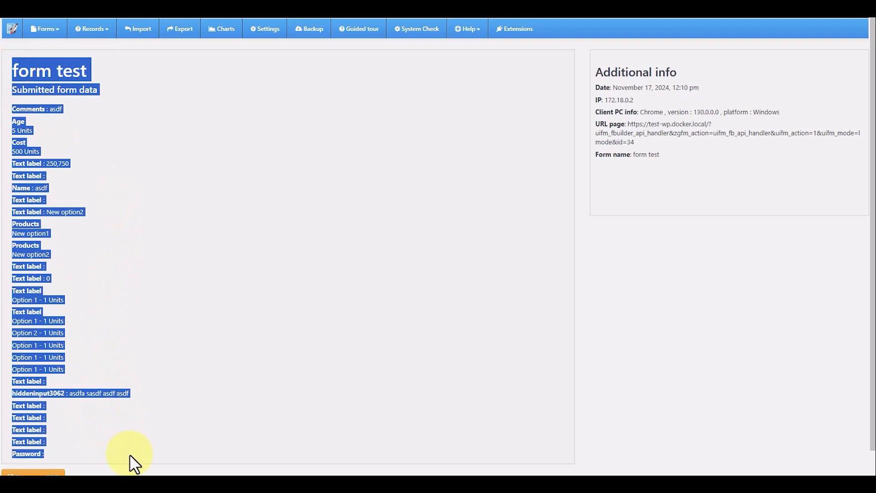
left_click(132, 327)
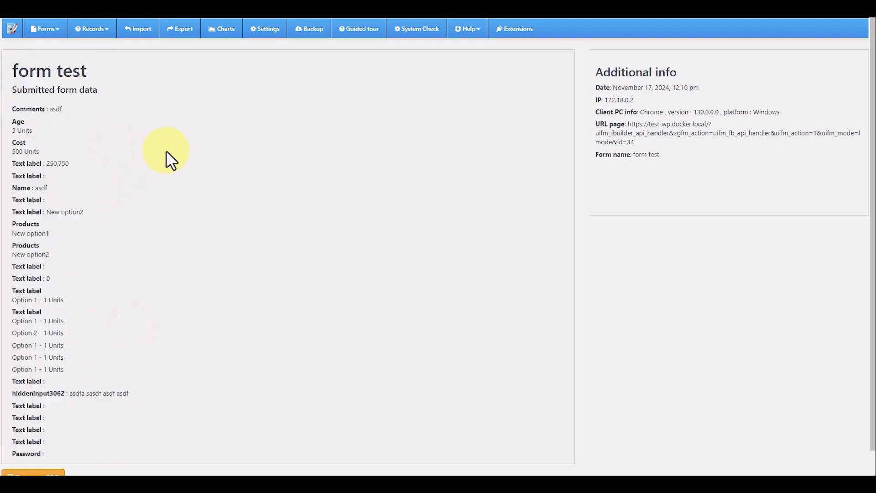
Reopen "form test" for editing from the list of forms and look over its whole layout
left_click(45, 28)
left_click(59, 59)
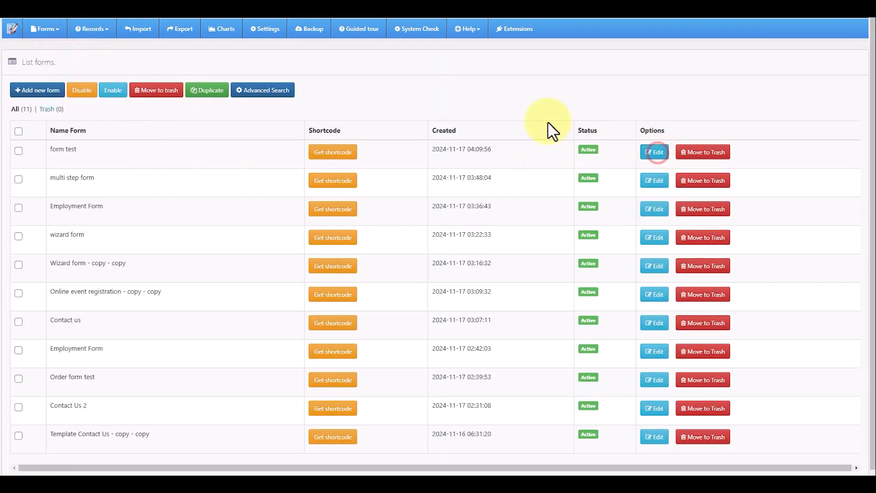
scroll(365, 223, "up", 11)
scroll(365, 224, "down", 12)
scroll(365, 223, "up", 12)
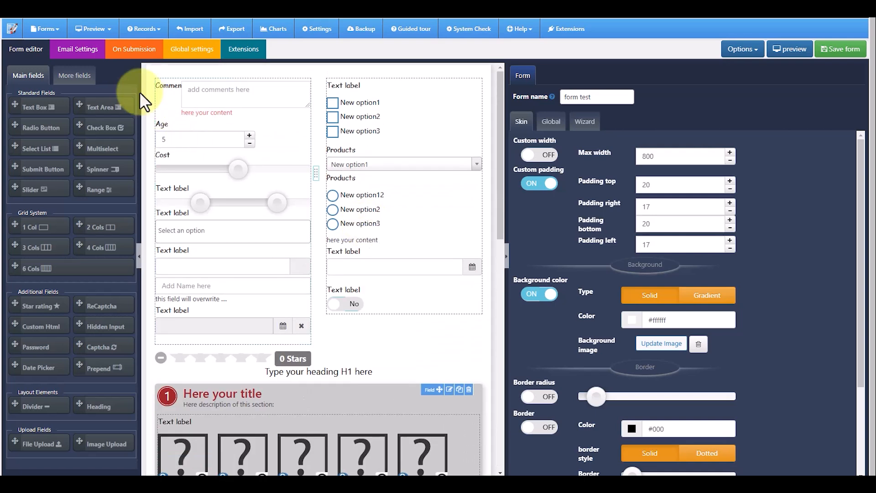
Examine the main and additional field types available in the editor along with the fields placed on the form
left_click(78, 69)
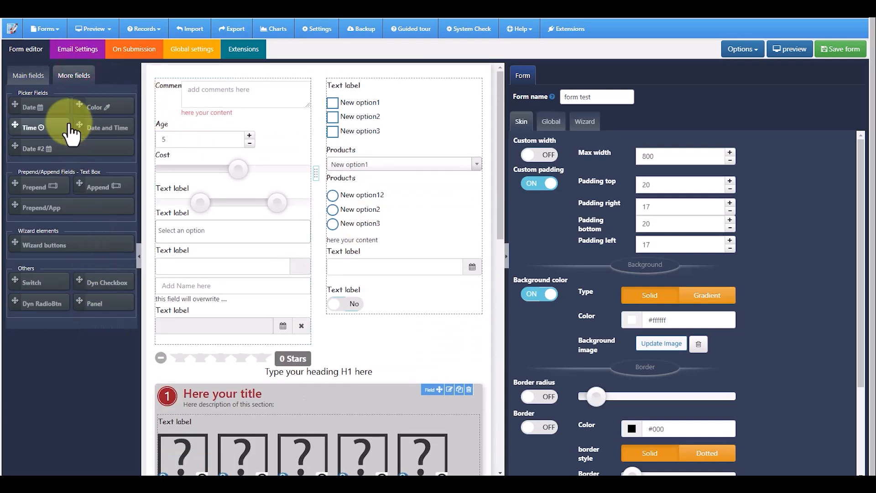
left_click(28, 75)
scroll(450, 249, "down", 10)
scroll(450, 249, "up", 10)
scroll(450, 248, "down", 4)
scroll(450, 242, "up", 4)
scroll(450, 240, "up", 1)
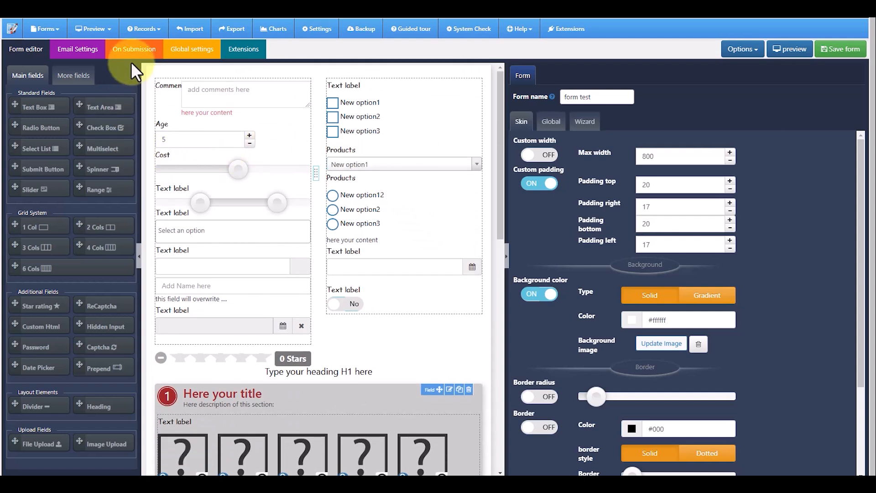
left_click(73, 75)
left_click(40, 78)
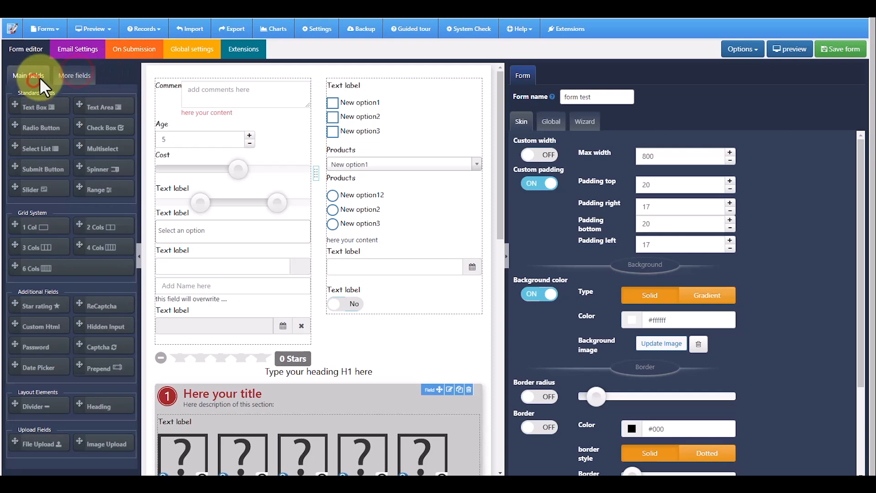